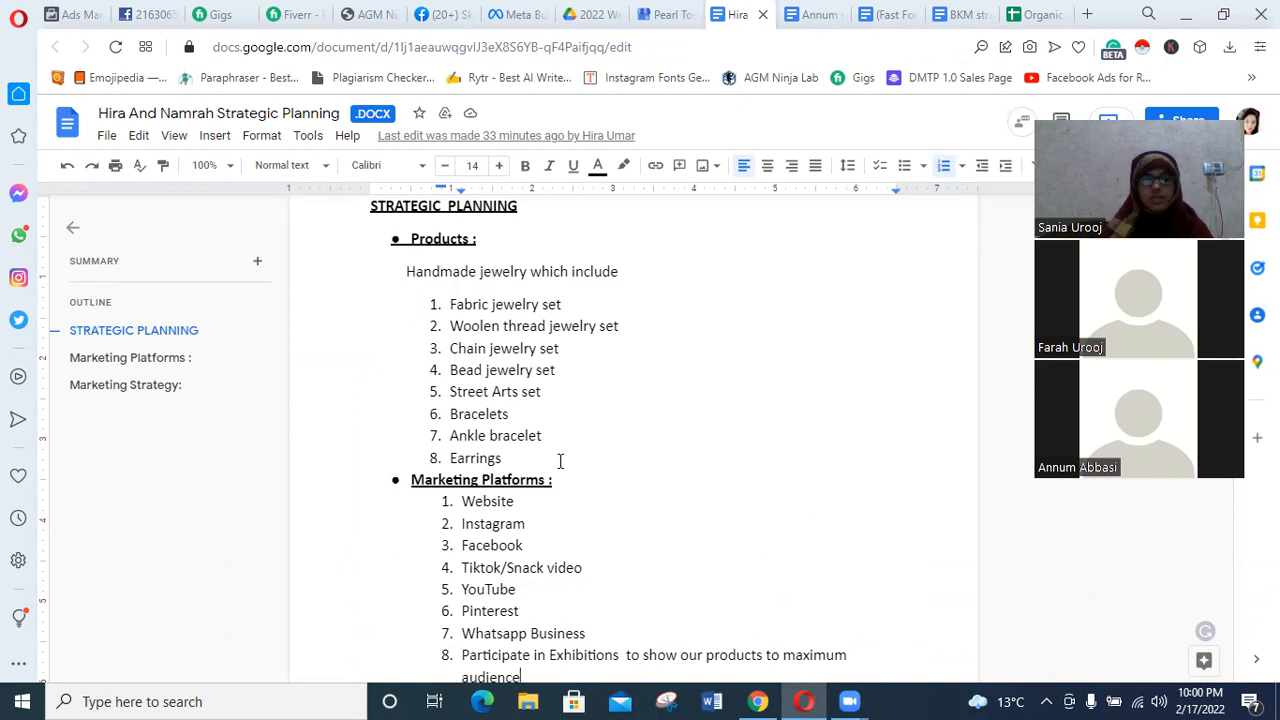
Format the Participate in Exhibitions item under Marketing Platforms with font size 20 and red text.
scroll(540, 420, "down", 2)
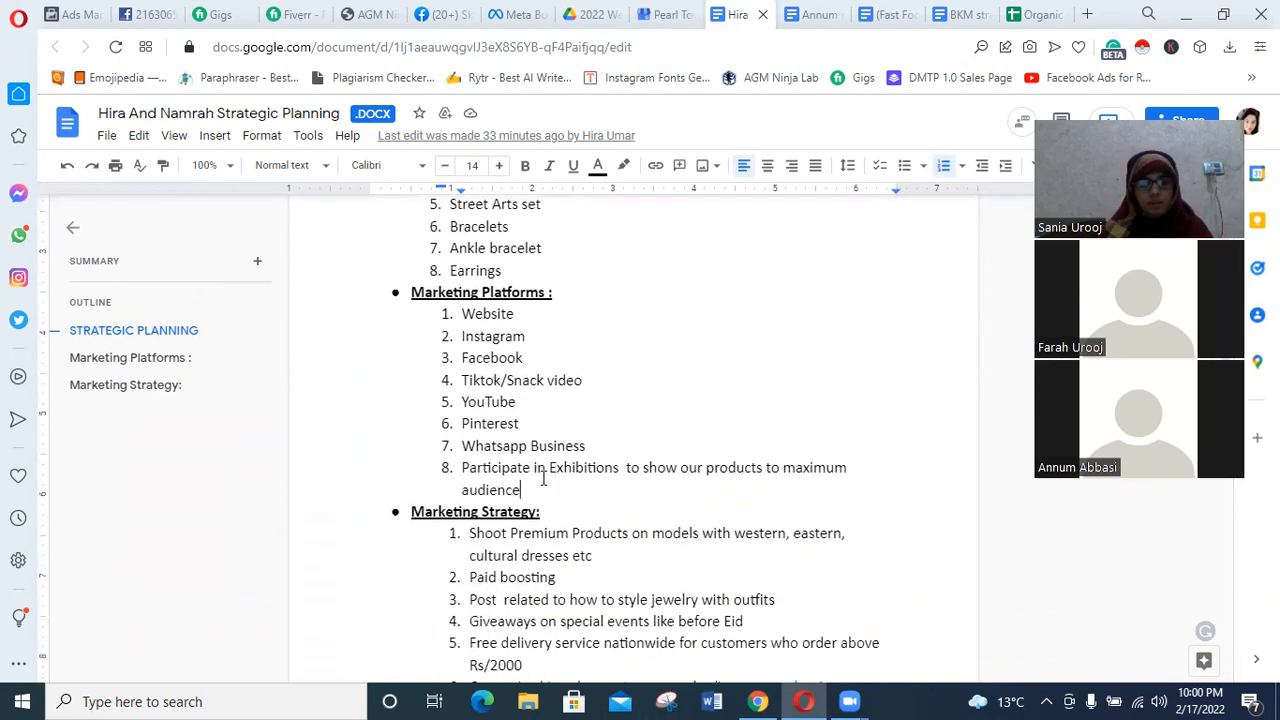
scroll(544, 456, "down", 1)
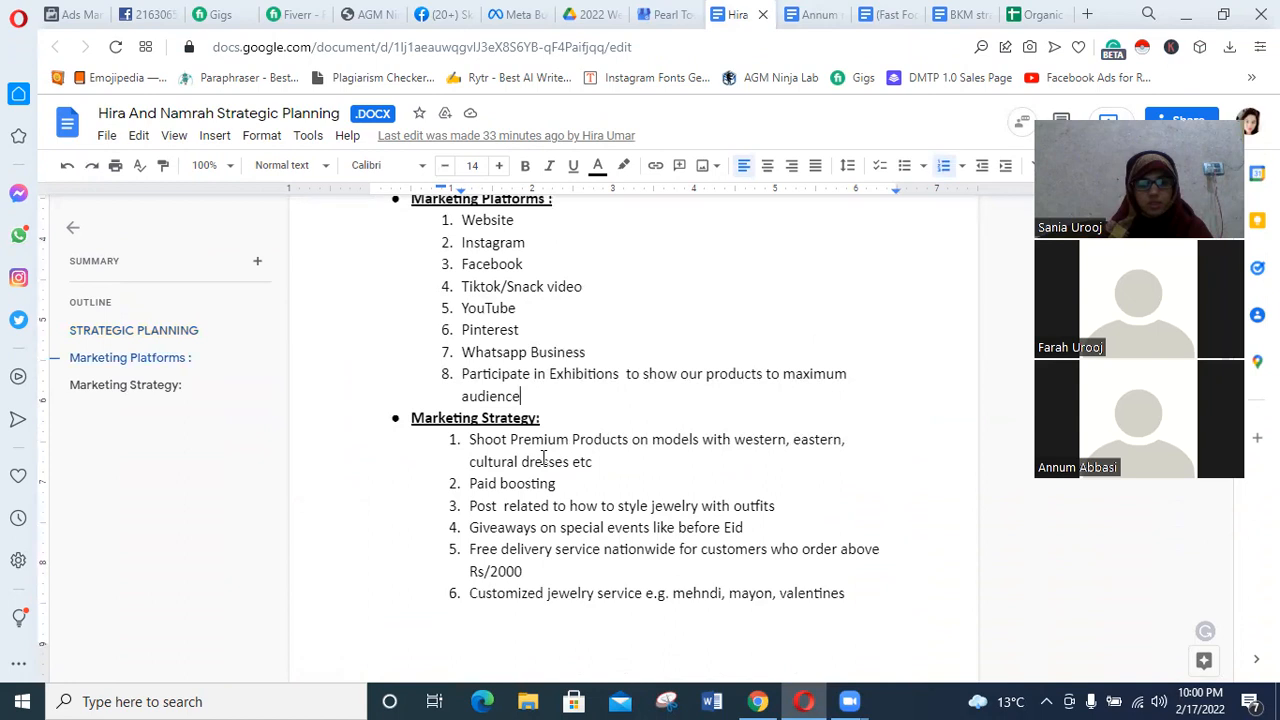
scroll(544, 456, "up", 1)
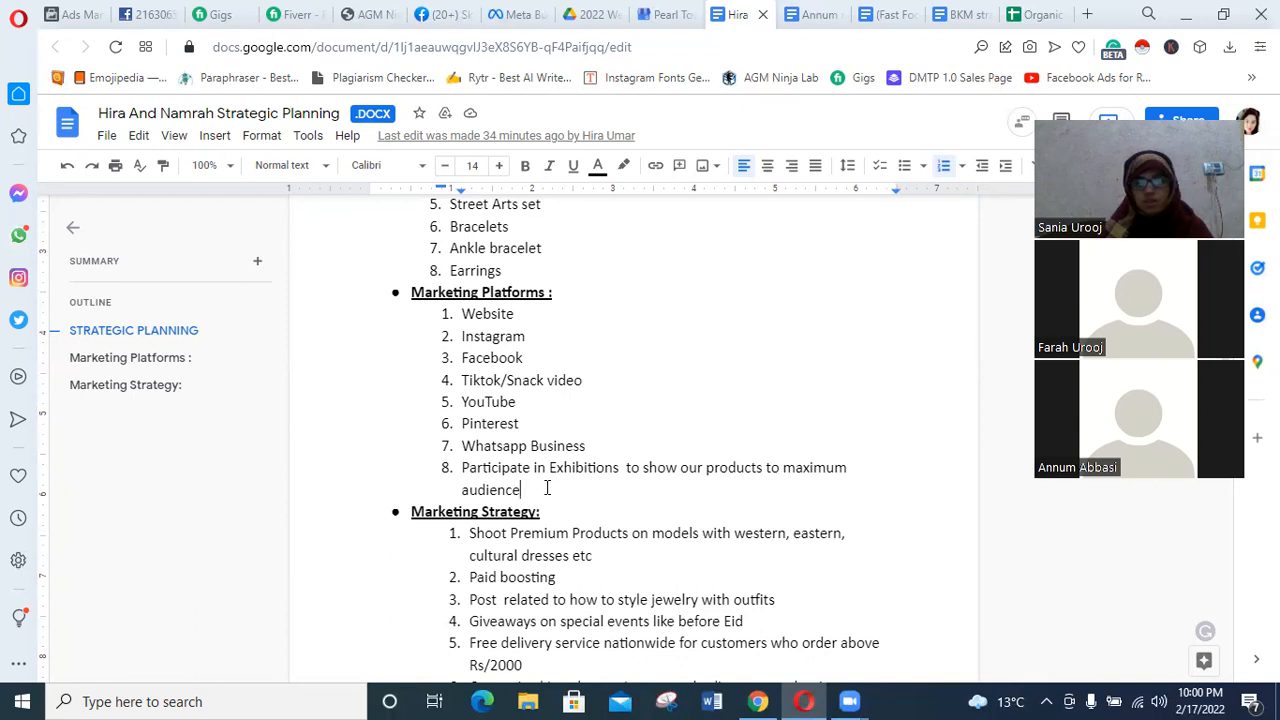
left_click_drag(522, 490, 460, 470)
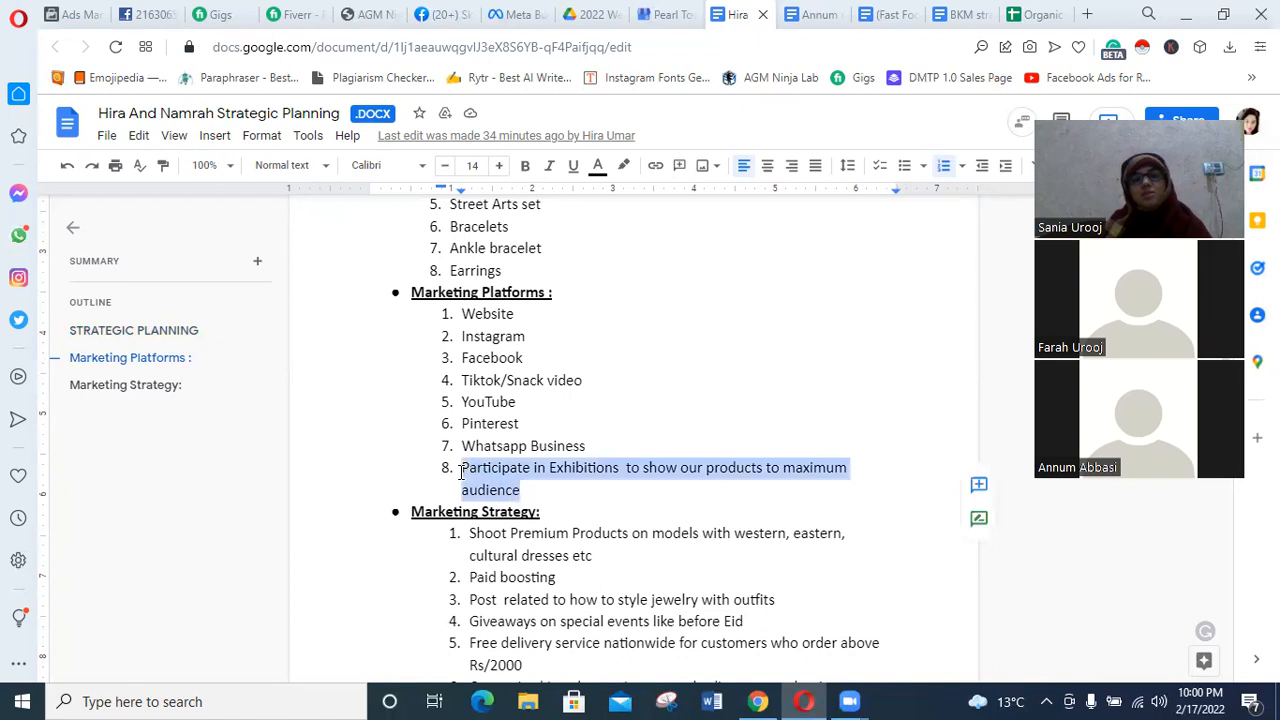
left_click(498, 165)
left_click(498, 165)
left_click(498, 165)
left_click(498, 165)
left_click(500, 168)
left_click(500, 168)
left_click(598, 165)
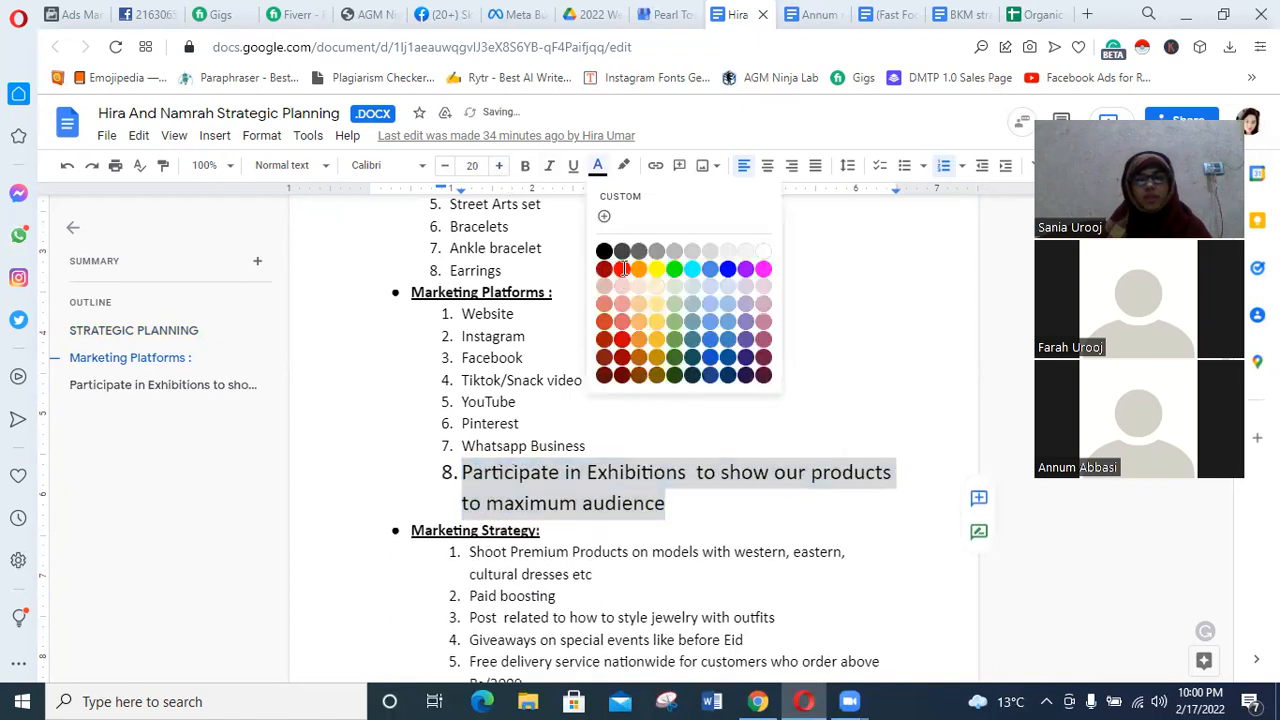
left_click(621, 265)
left_click(675, 494)
Review the Marketing Strategy list together with the end of the Marketing Platforms list.
scroll(675, 494, "down", 1)
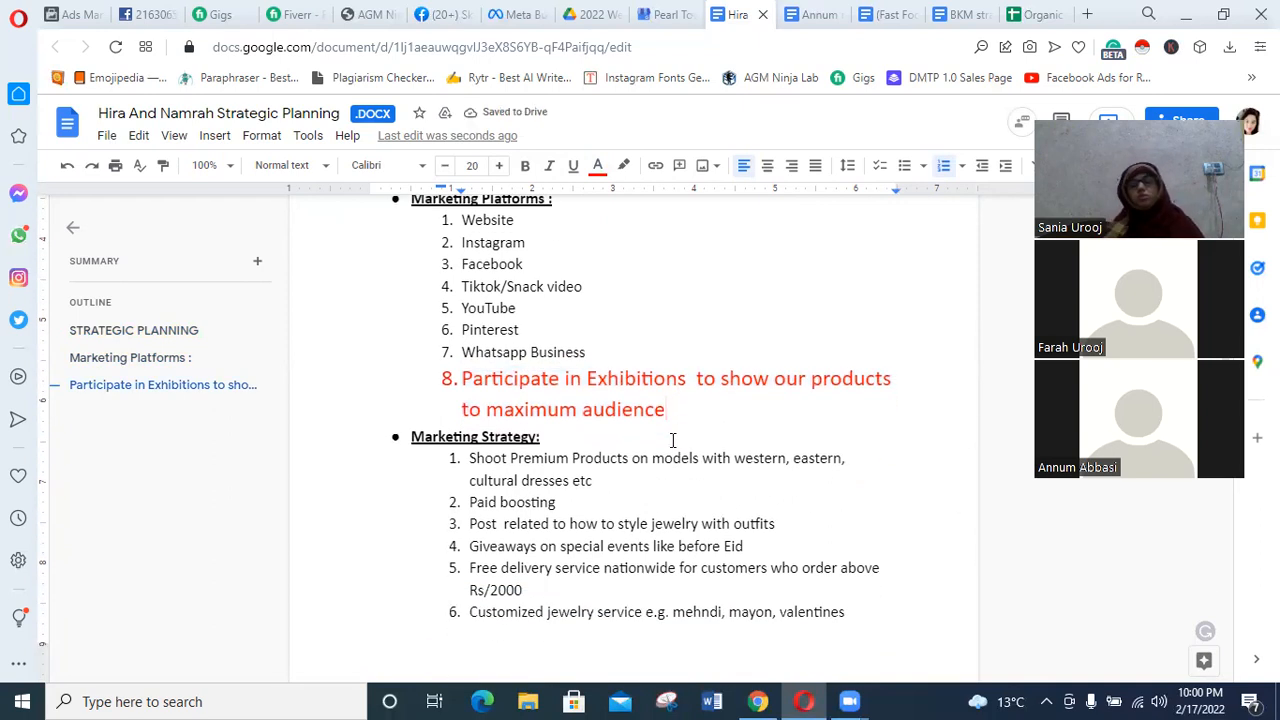
scroll(670, 450, "down", 1)
scroll(672, 445, "down", 1)
scroll(673, 443, "up", 1)
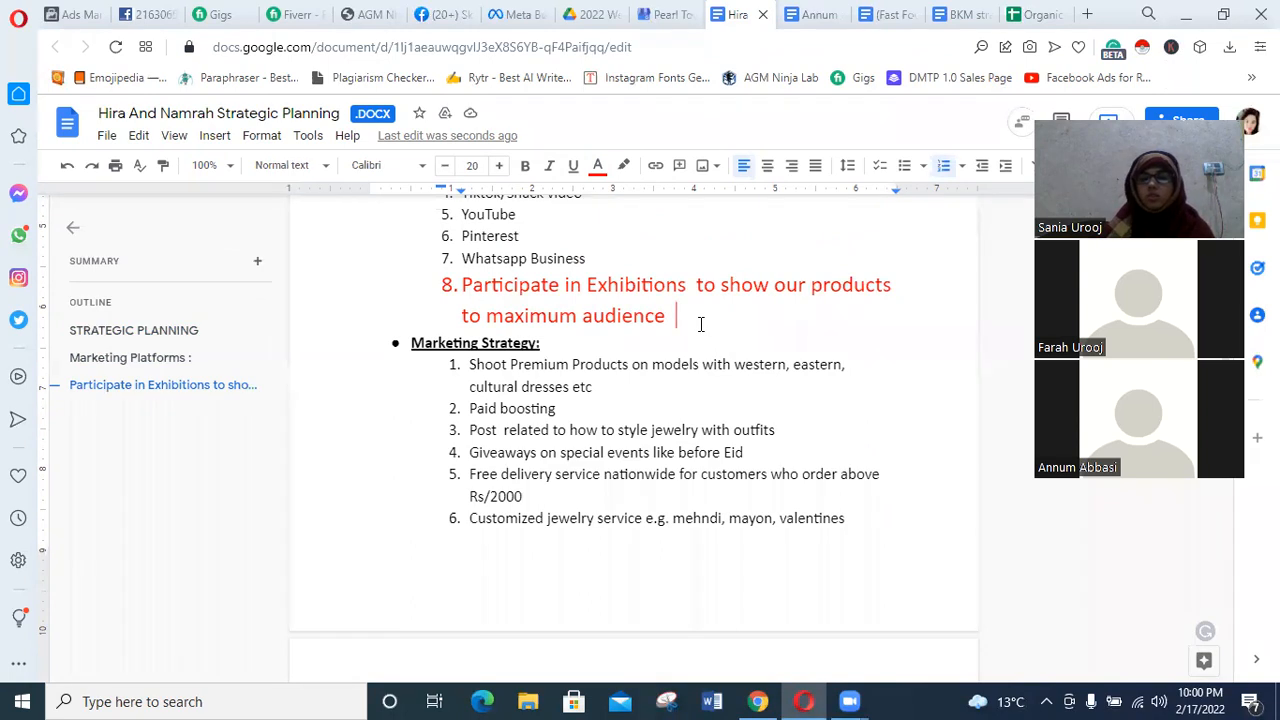
scroll(670, 362, "down", 2)
scroll(668, 366, "up", 3)
scroll(668, 367, "up", 1)
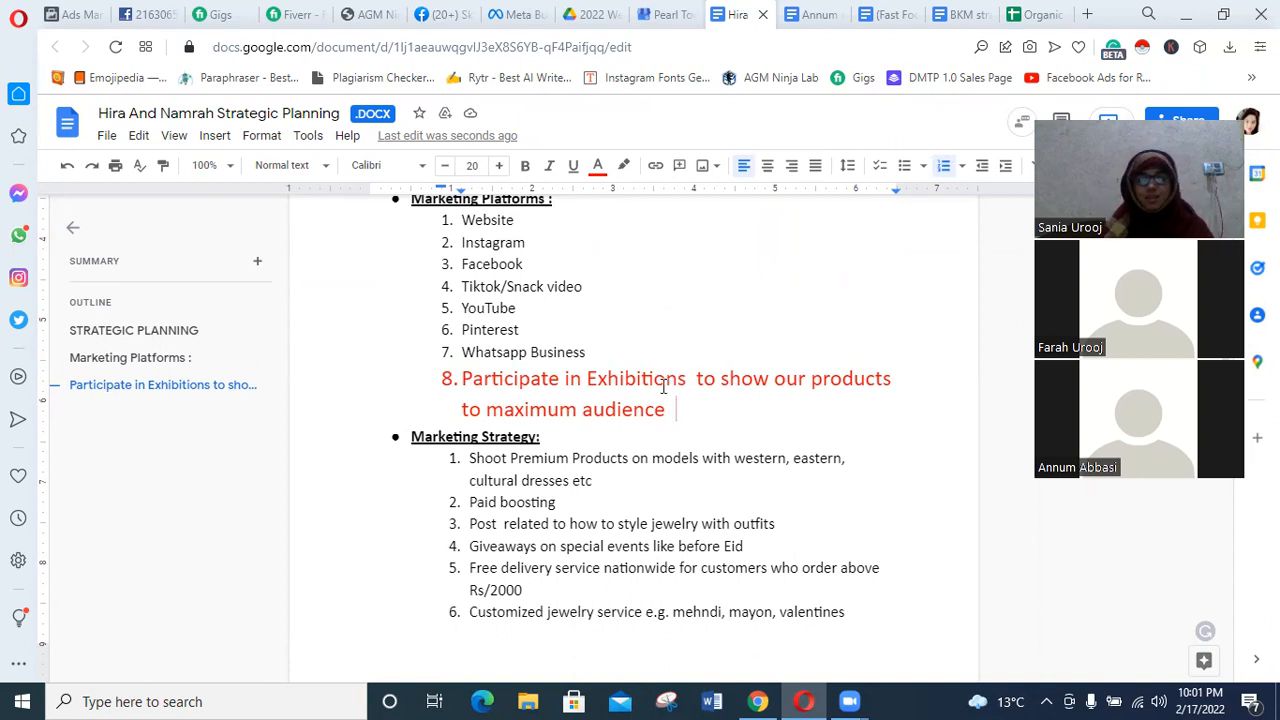
scroll(607, 482, "down", 2)
scroll(605, 478, "up", 1)
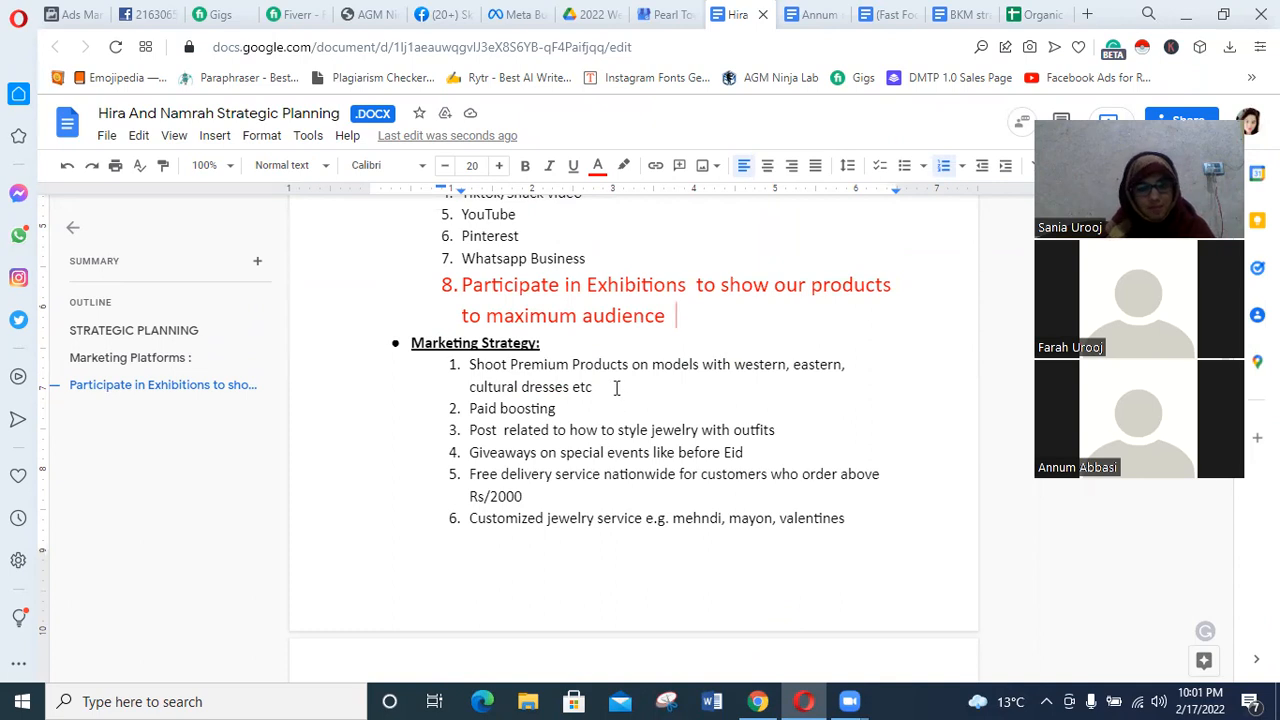
Colour the first Marketing Strategy item about shooting premium products red and append the word "occasionally".
left_click_drag(616, 388, 466, 364)
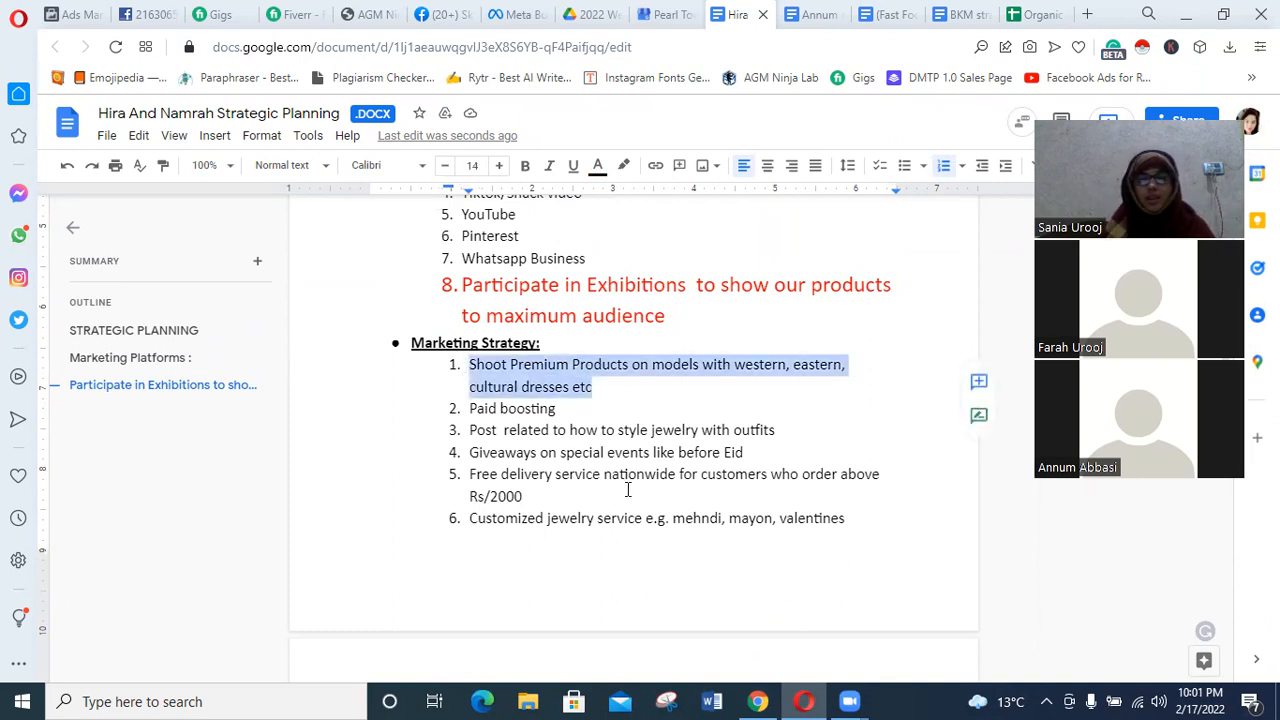
left_click(597, 167)
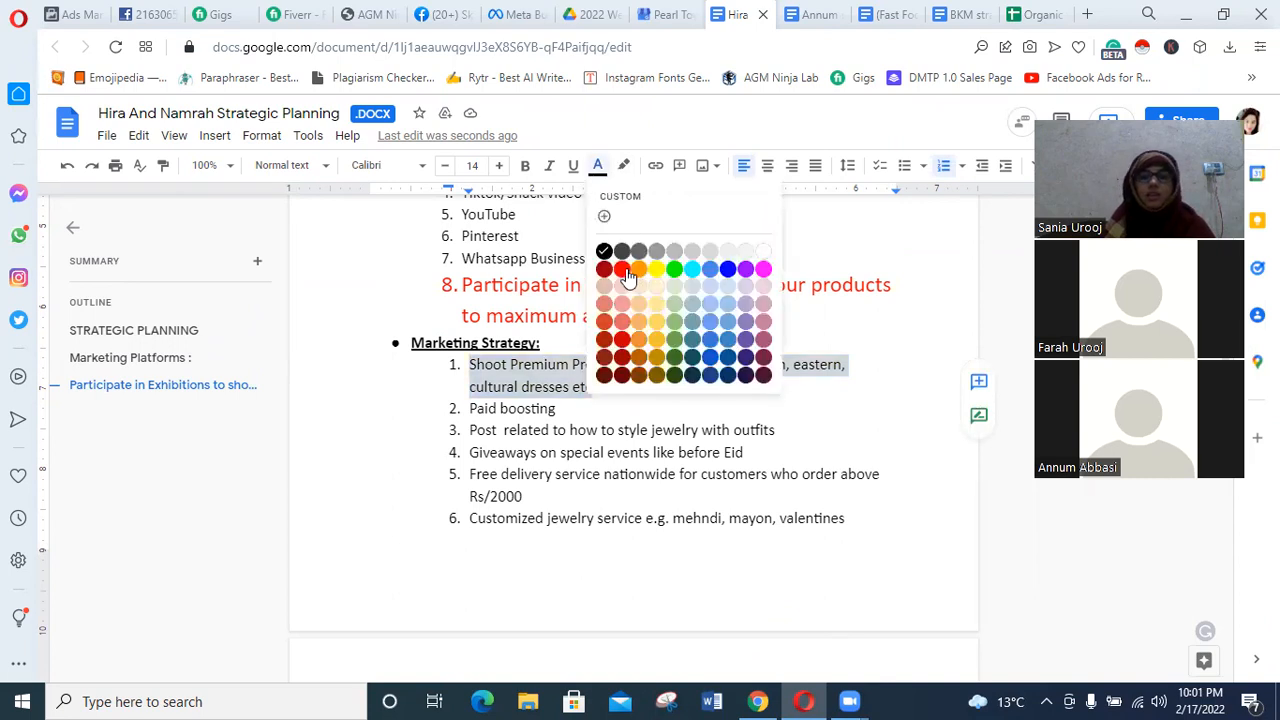
left_click(622, 269)
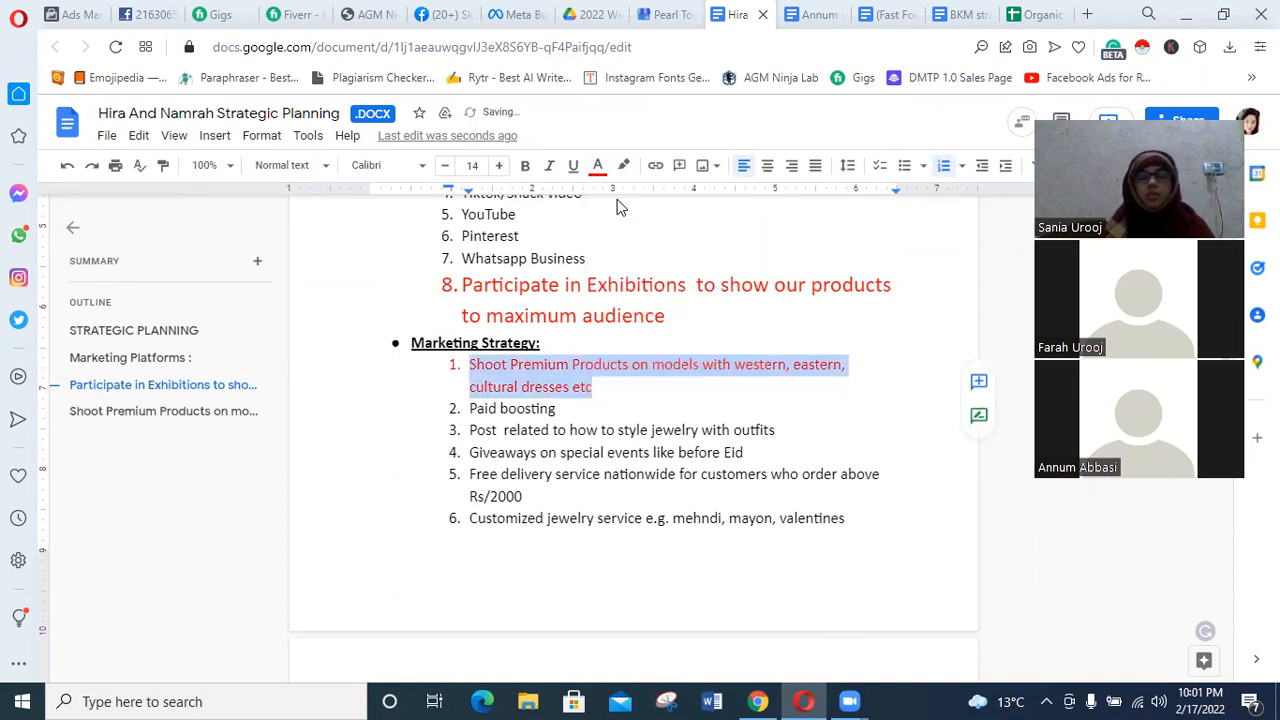
left_click(595, 390)
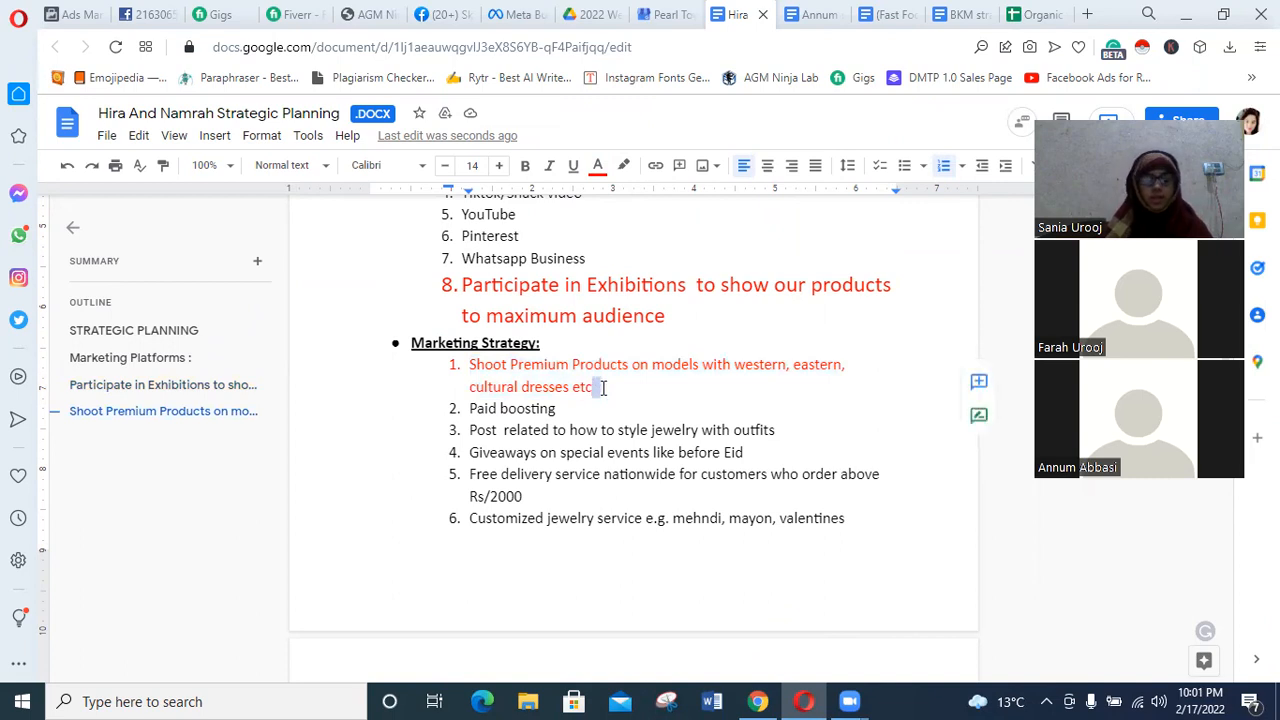
type("oca")
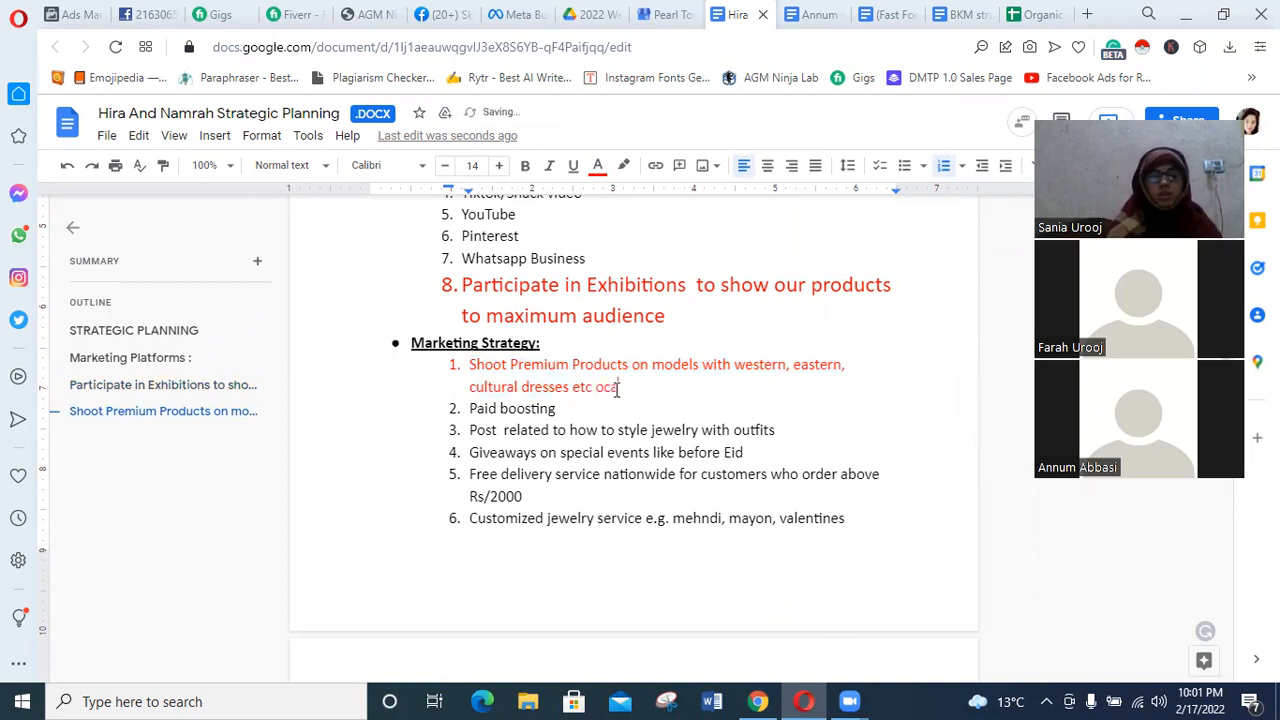
type("ssionally")
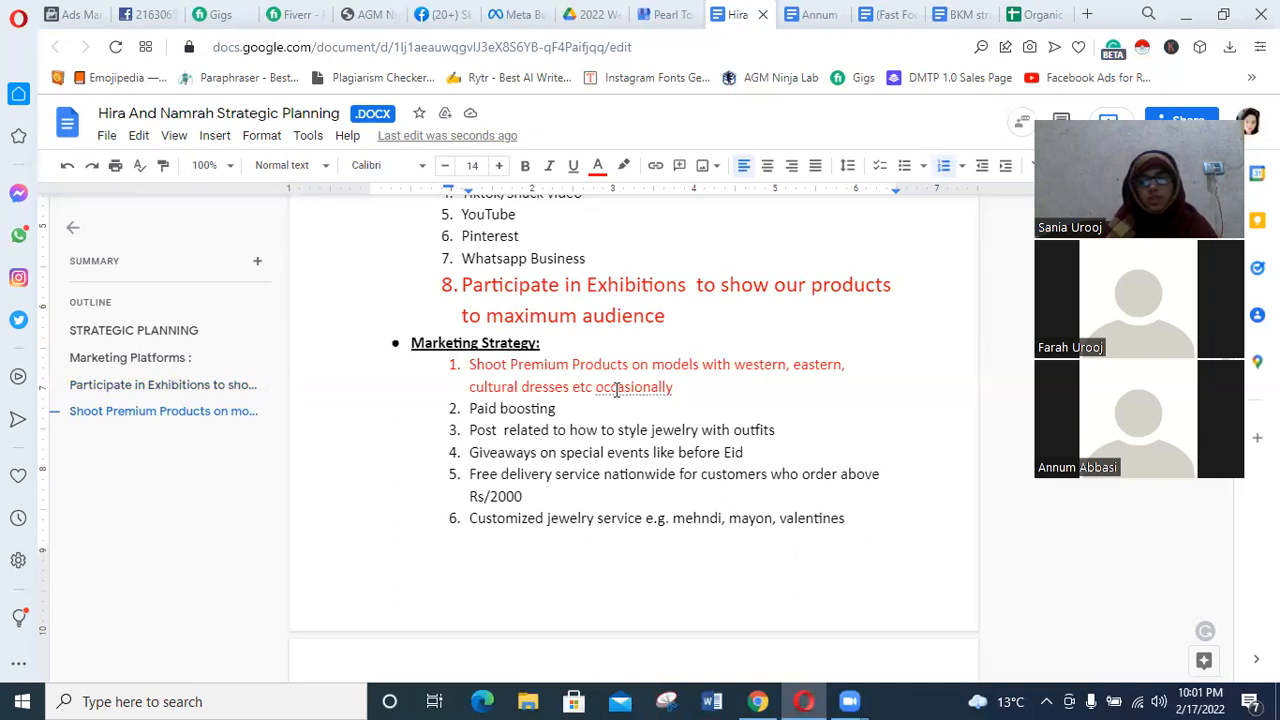
Set the font size of the Marketing Strategy item about styling jewelry with outfits to 18.
left_click_drag(782, 428, 470, 430)
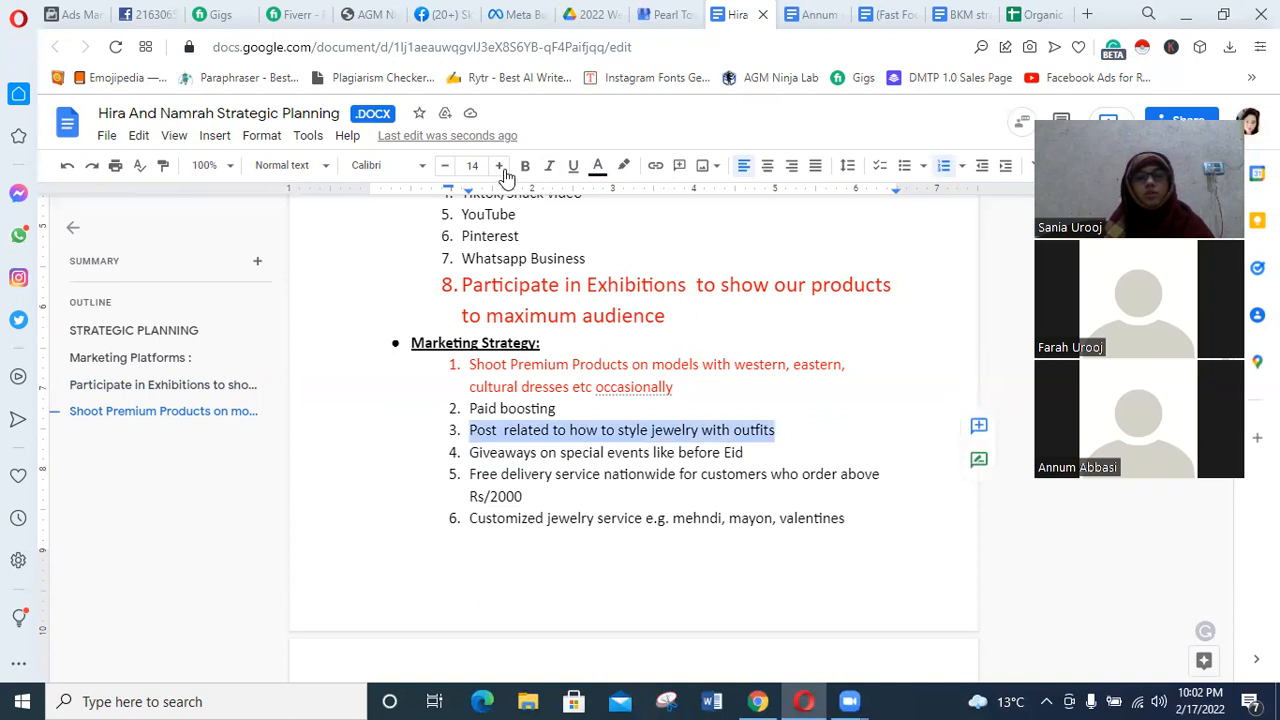
left_click(498, 165)
left_click(498, 165)
left_click(498, 165)
left_click(498, 165)
left_click(678, 458)
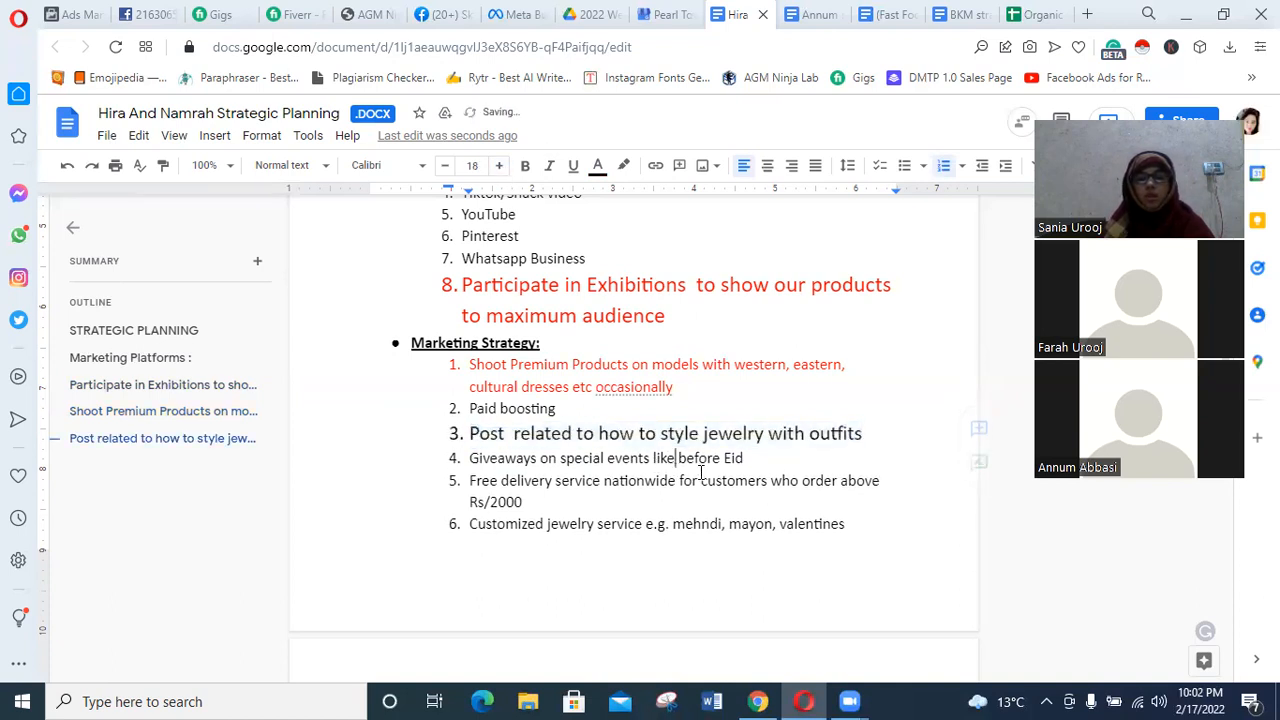
left_click(750, 460)
left_click_drag(863, 432, 447, 432)
left_click_drag(866, 433, 431, 437)
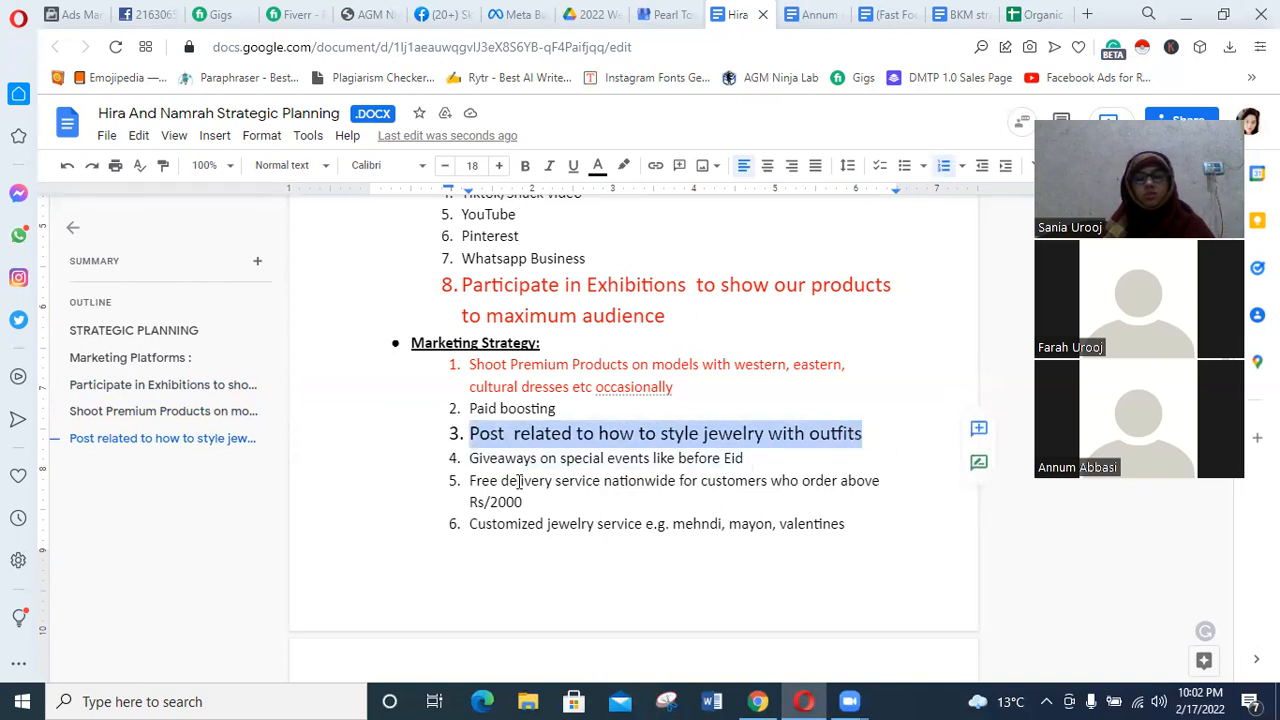
scroll(528, 486, "down", 1)
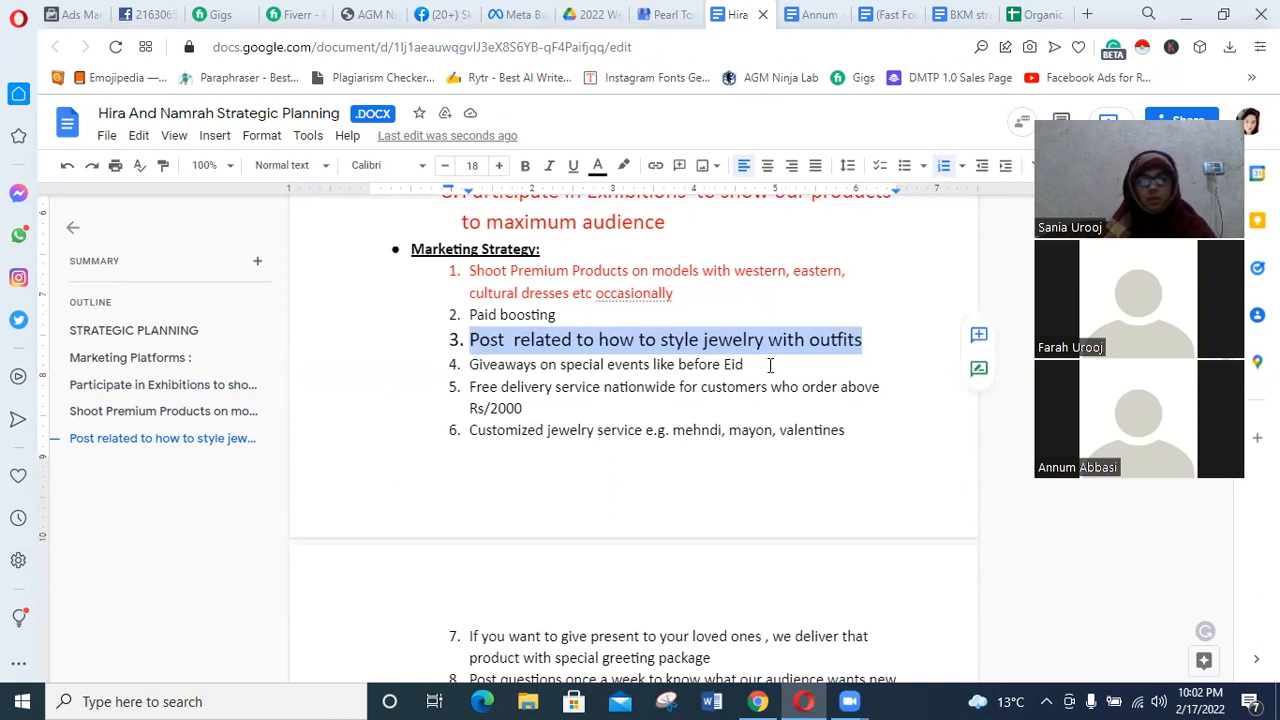
left_click_drag(769, 366, 461, 364)
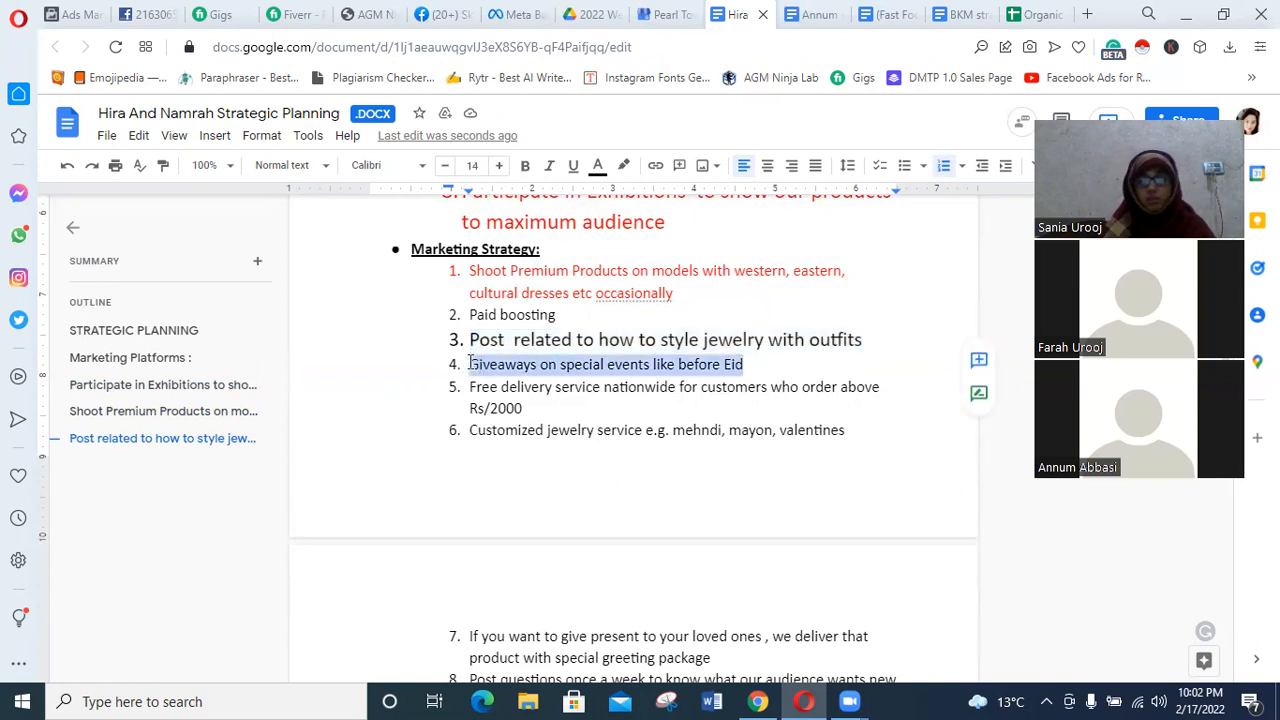
scroll(683, 368, "down", 2)
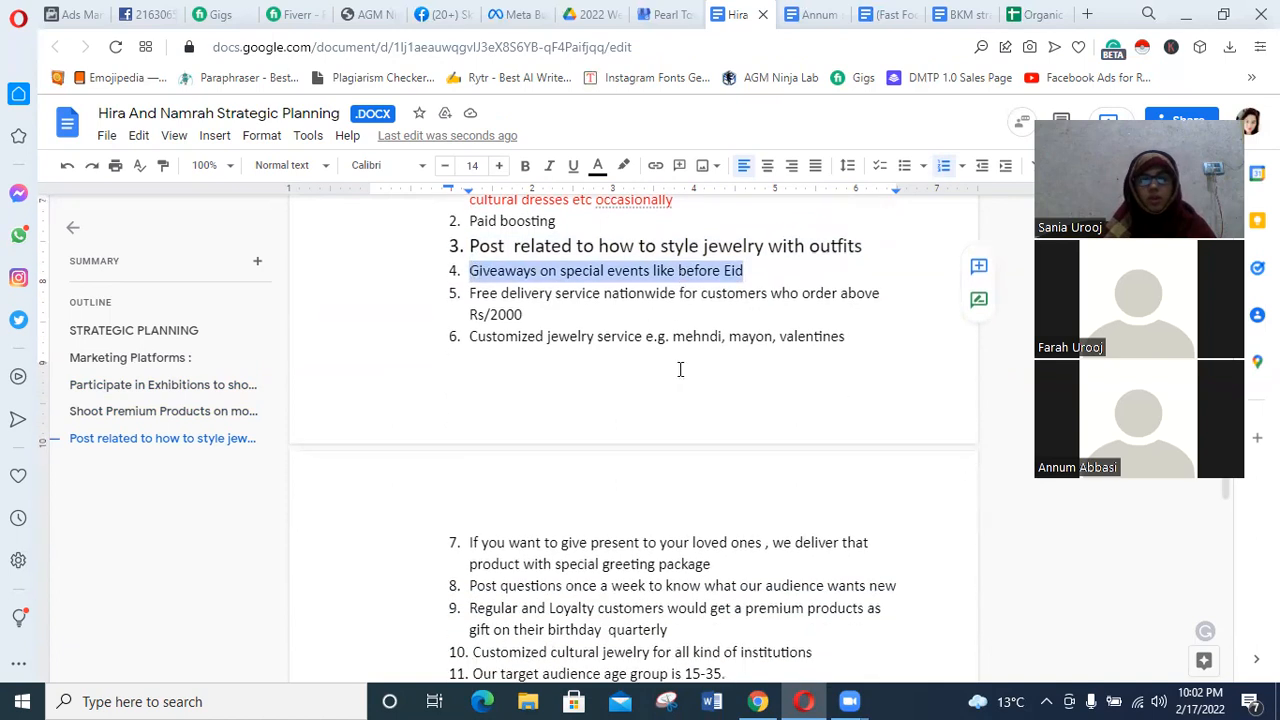
scroll(680, 366, "up", 2)
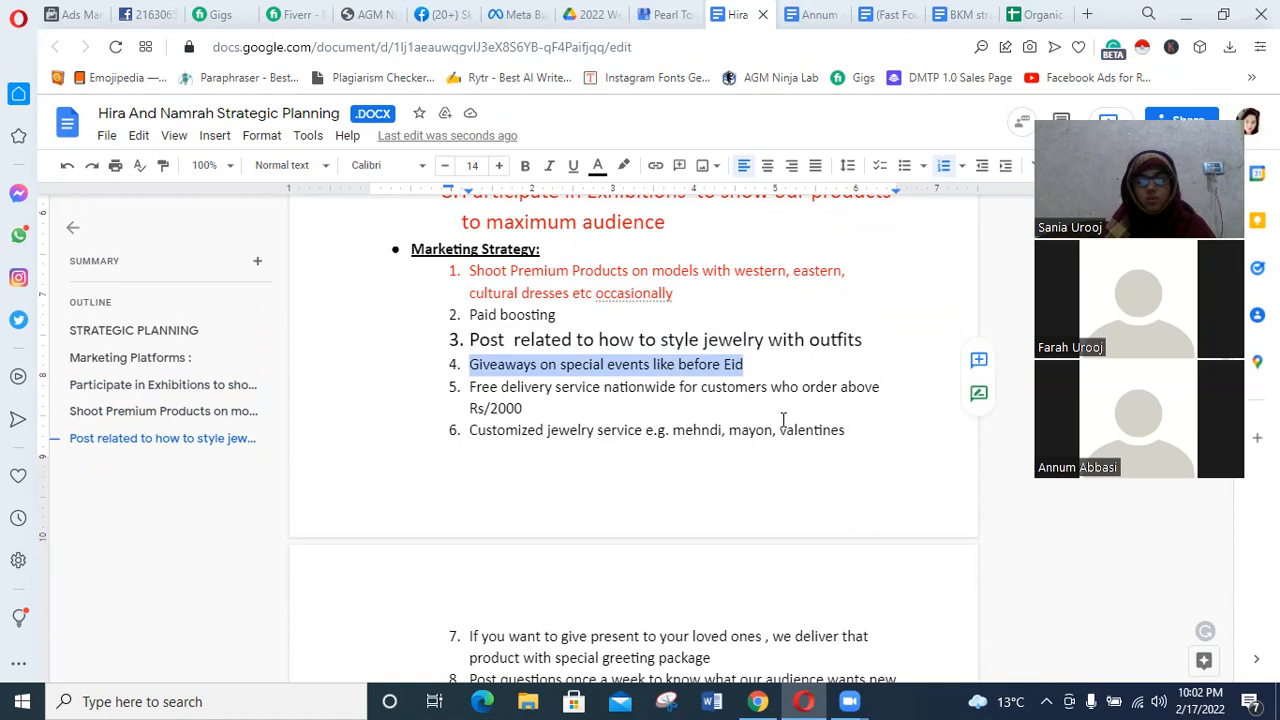
Replace "nationwide" with "city vise" in the free delivery service item.
left_click_drag(676, 387, 605, 387)
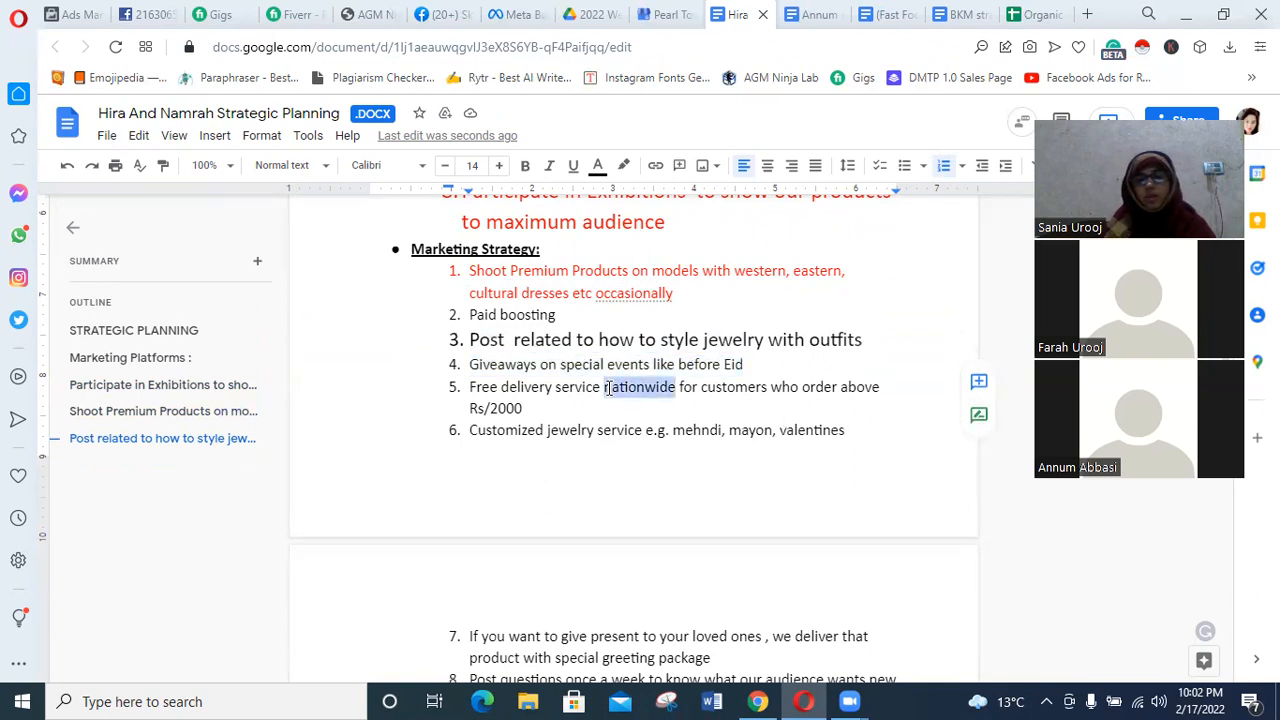
type("citiy")
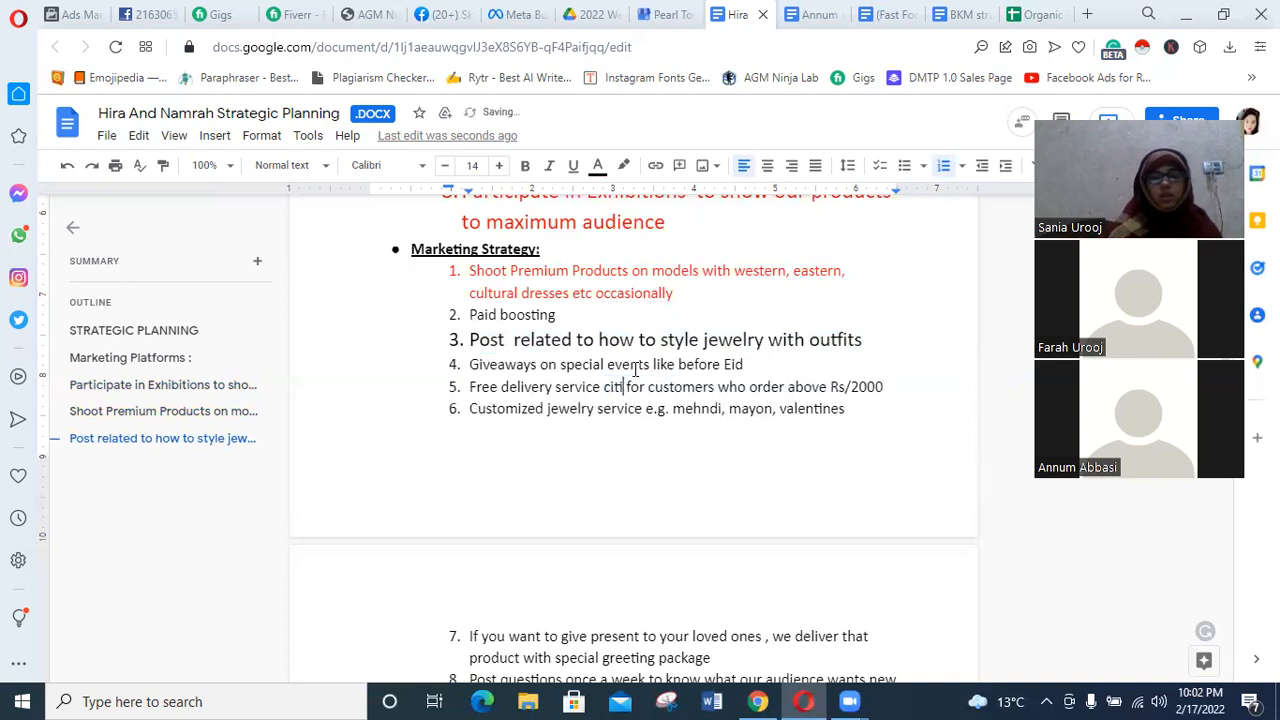
key("BackSpace")
key("BackSpace")
type("y vise")
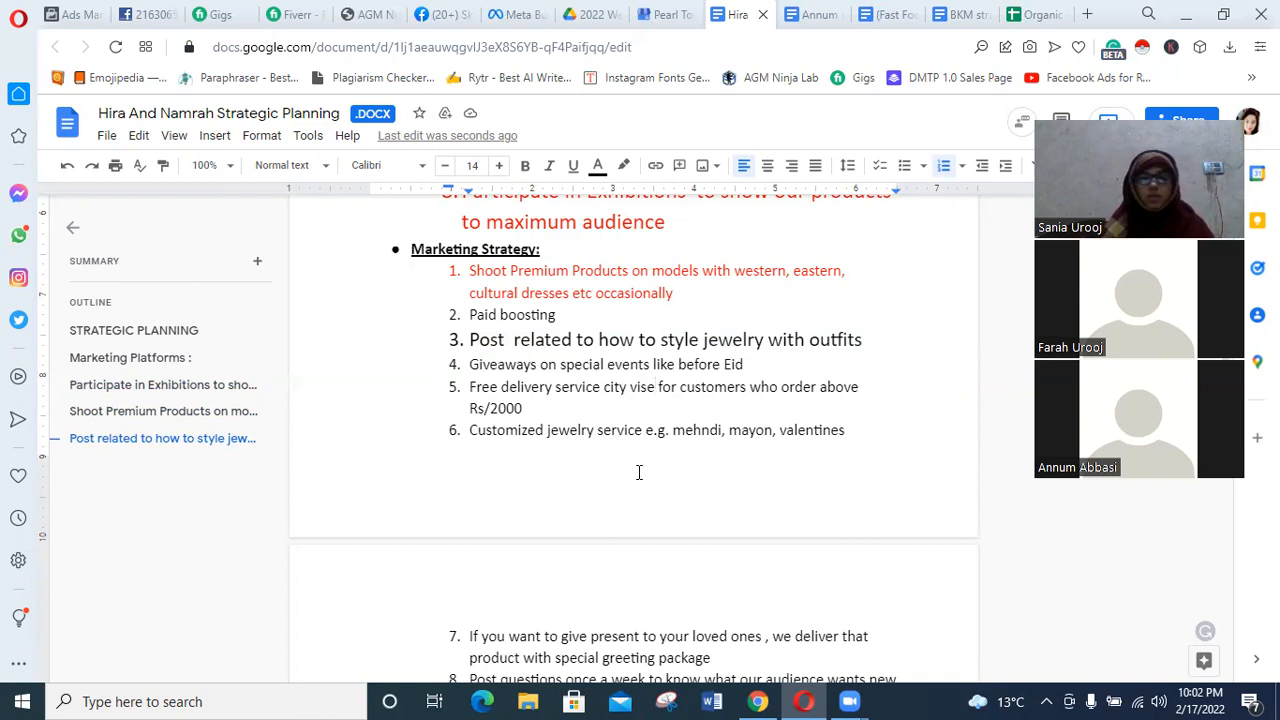
Set the font size of the Marketing Strategy item about posting questions once a week to 17.
scroll(637, 471, "down", 1)
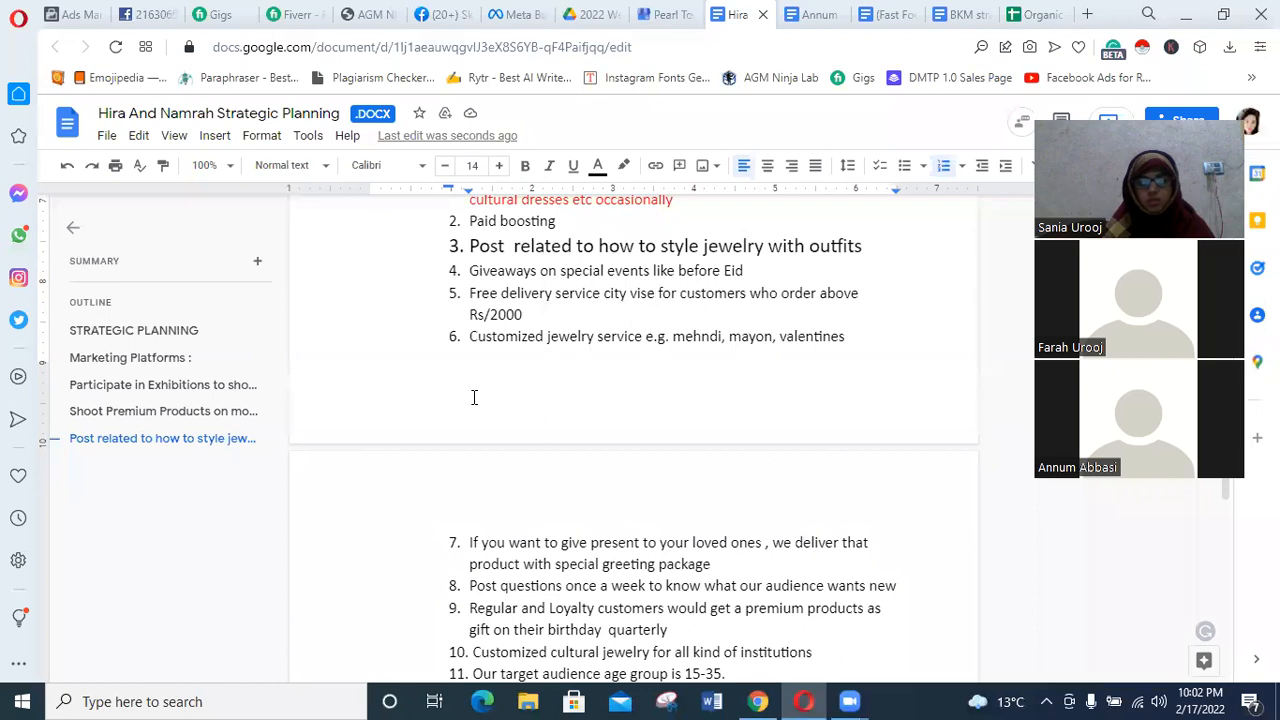
scroll(474, 397, "down", 1)
scroll(478, 397, "down", 1)
scroll(480, 397, "up", 1)
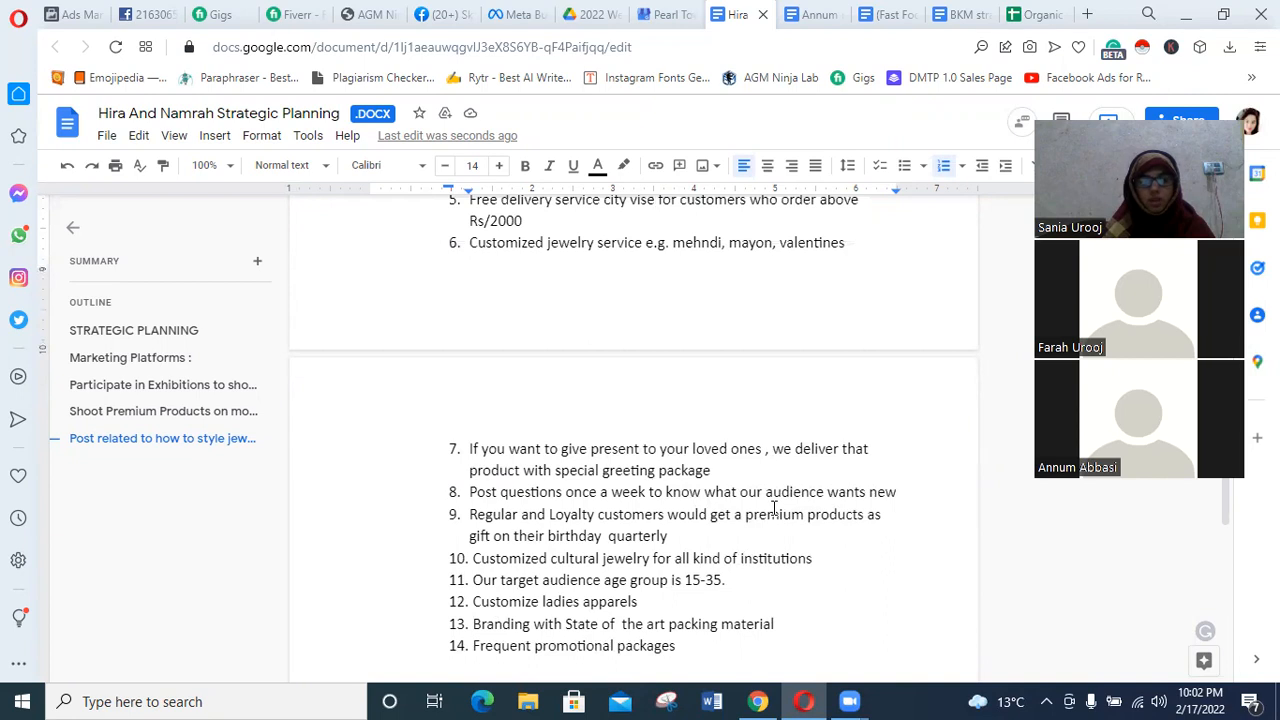
scroll(773, 508, "down", 1)
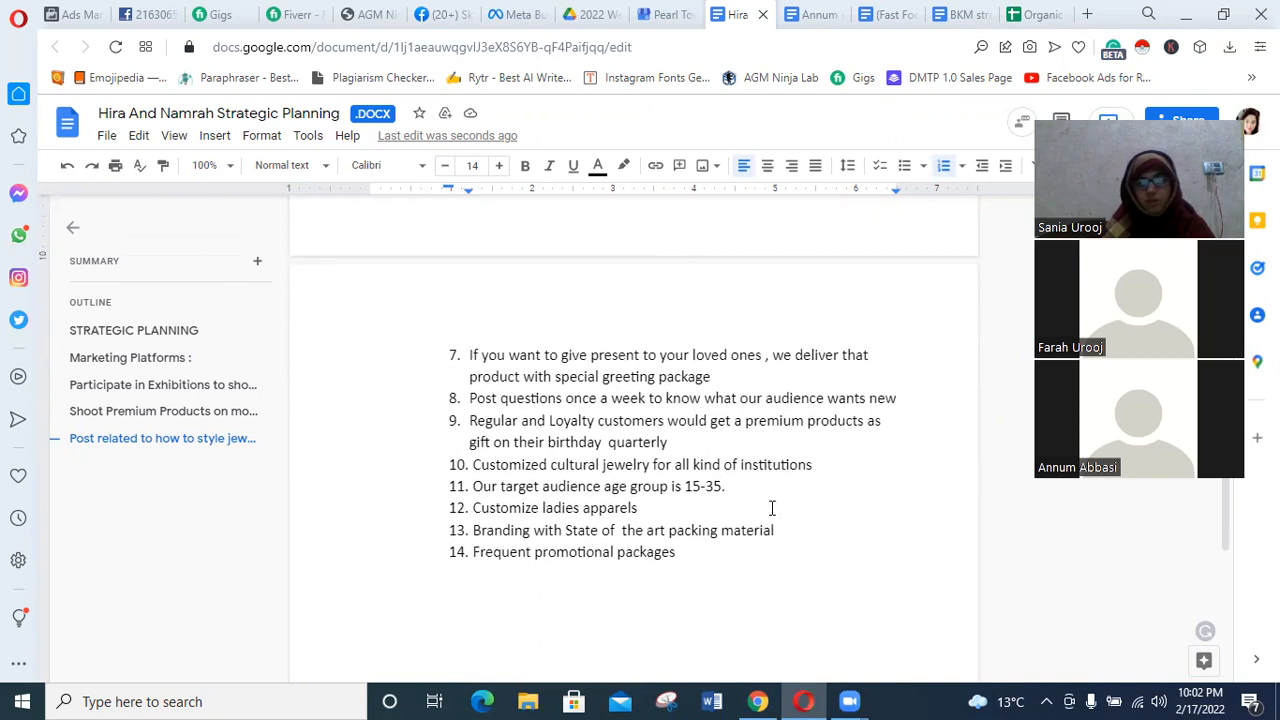
scroll(772, 508, "down", 1)
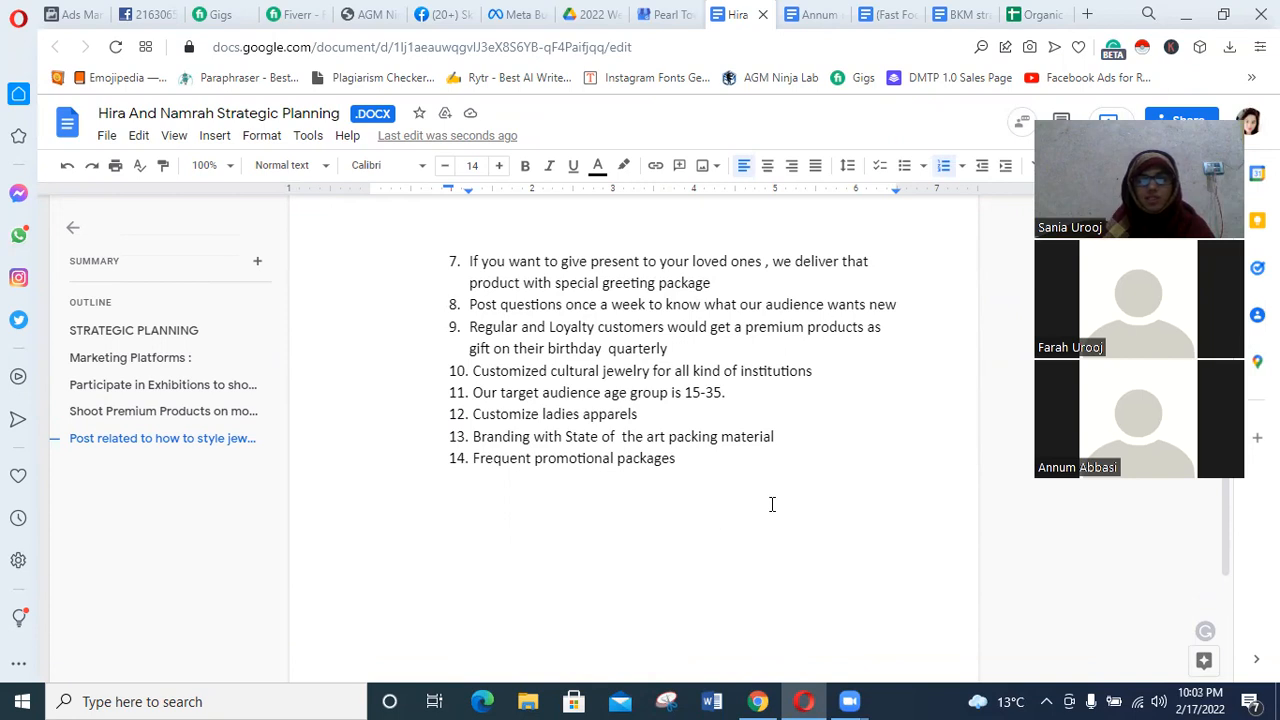
left_click_drag(899, 305, 466, 308)
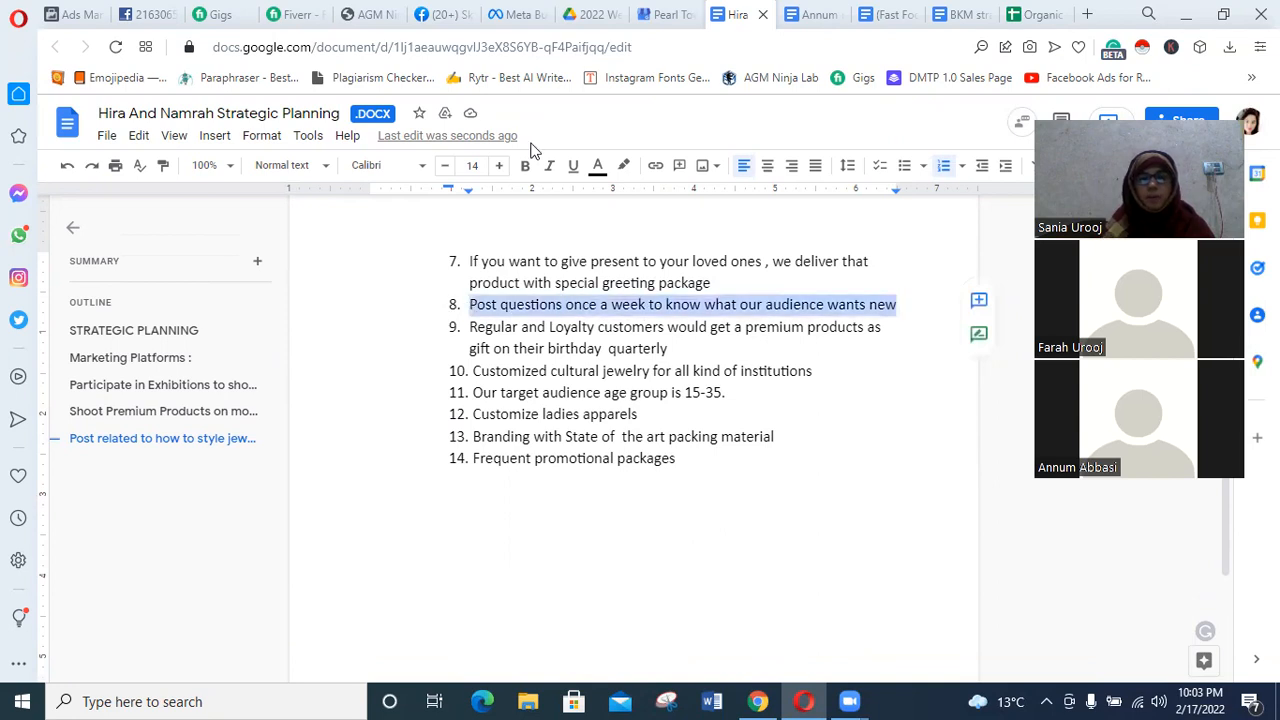
left_click(497, 166)
left_click(497, 166)
left_click(497, 166)
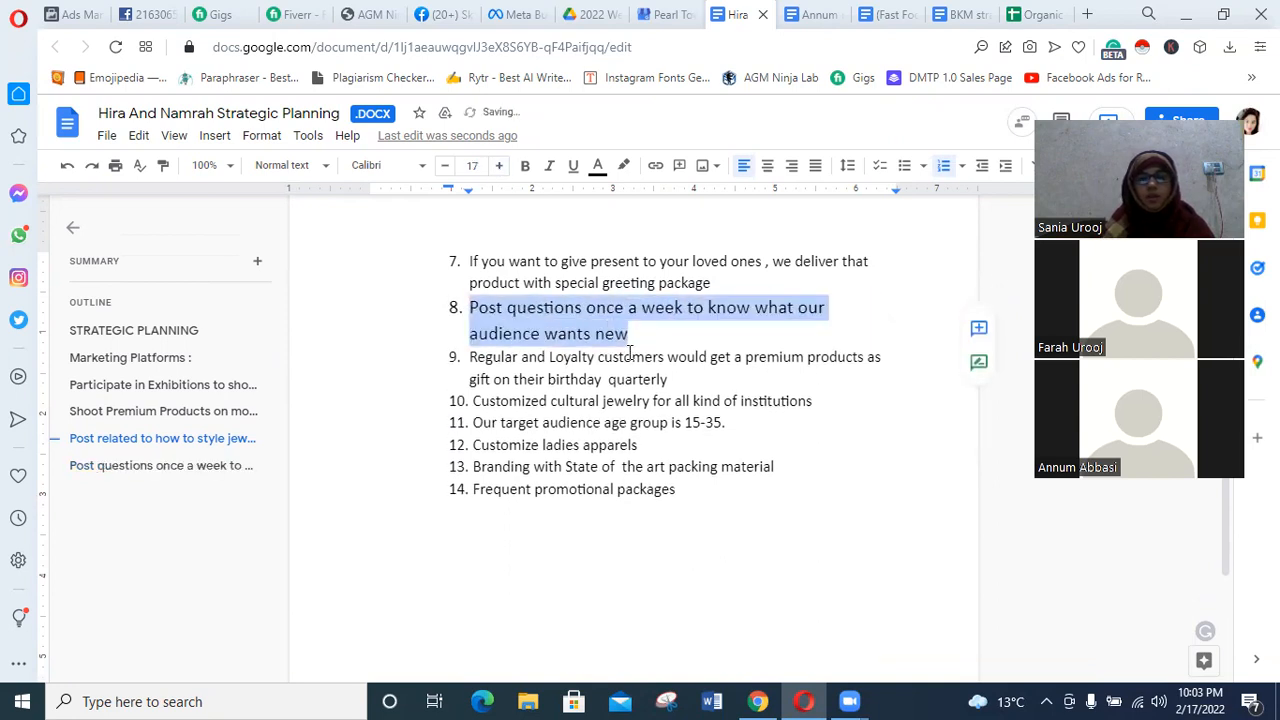
Append ", what are the problems" to the Marketing Strategy item about posting questions once a week.
left_click(640, 345)
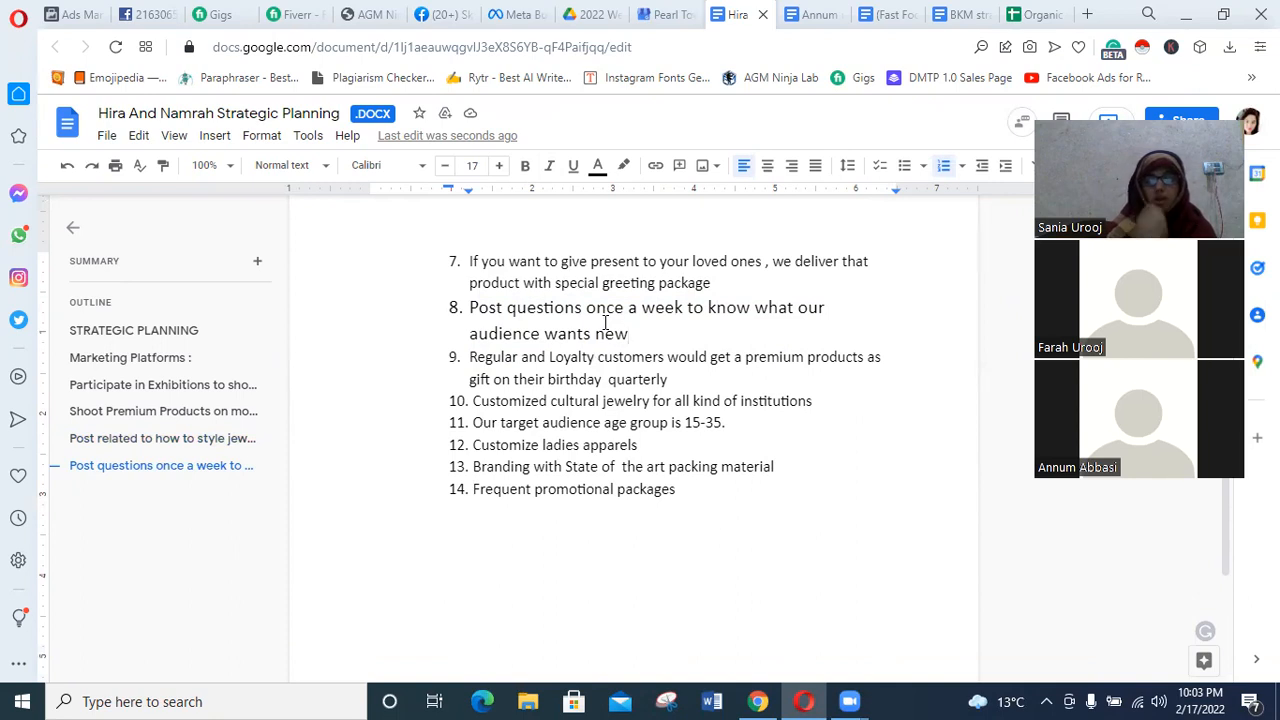
type(",")
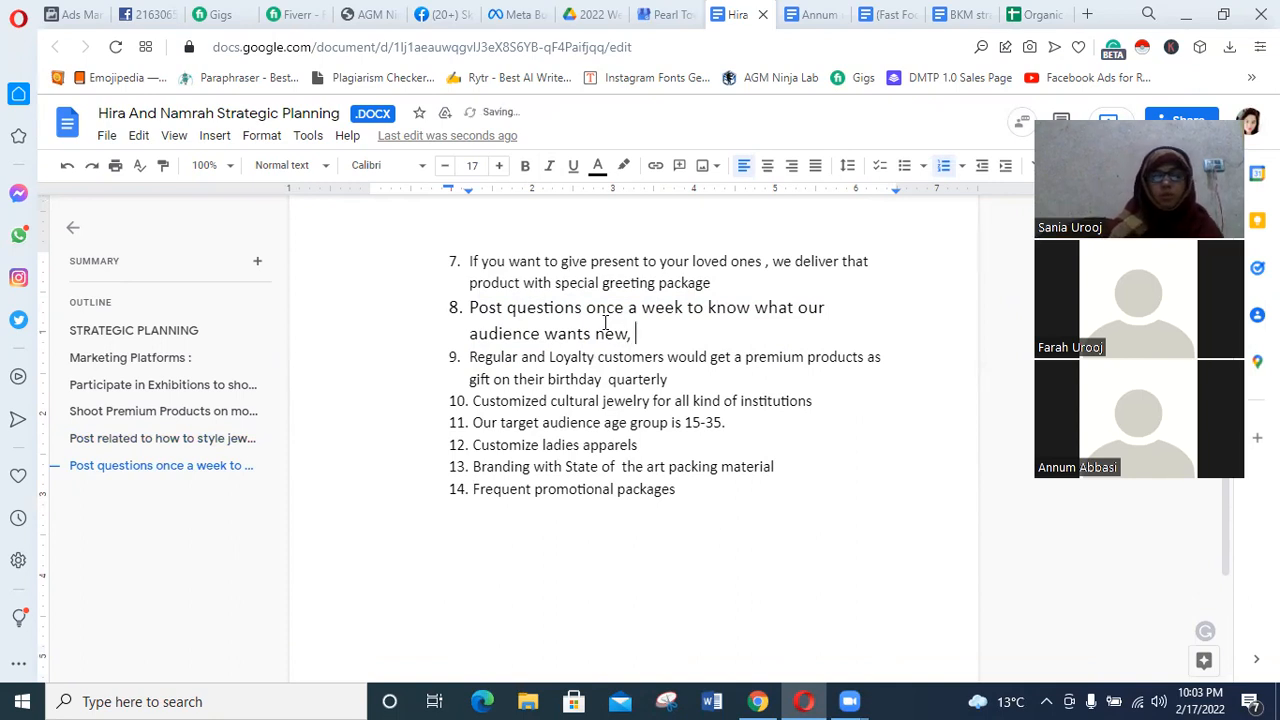
type(" what ")
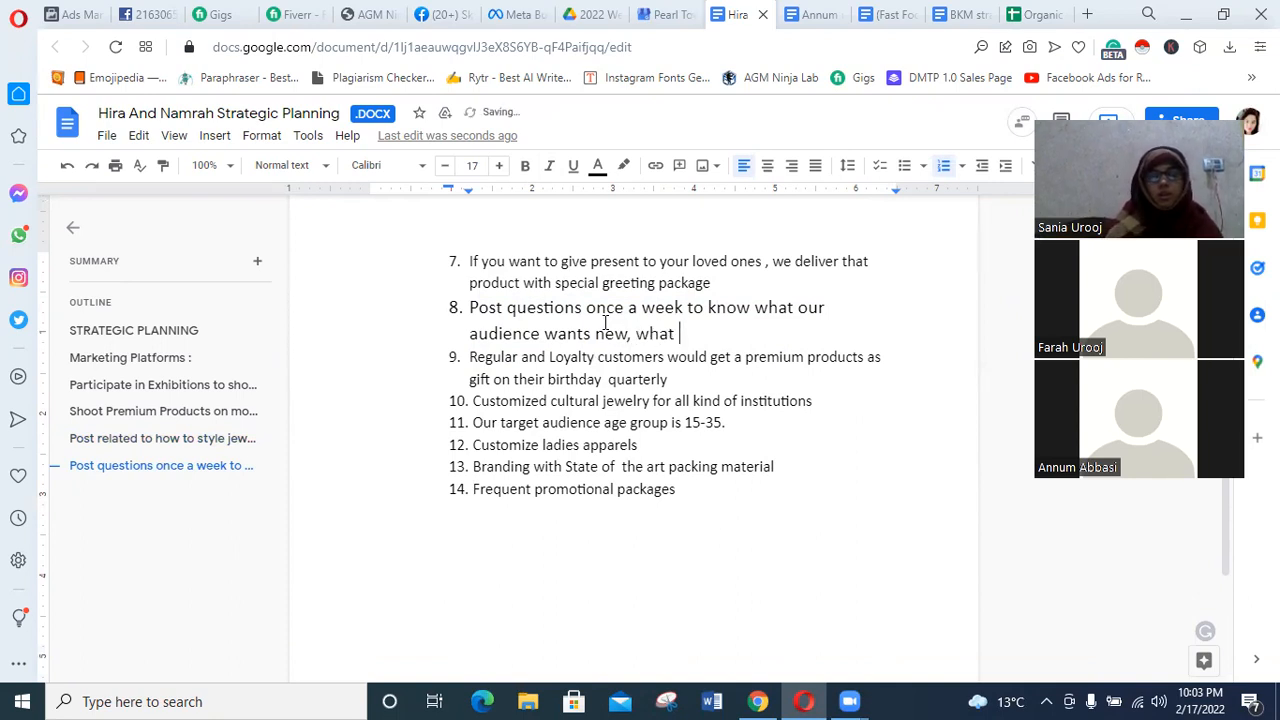
type("are the problm")
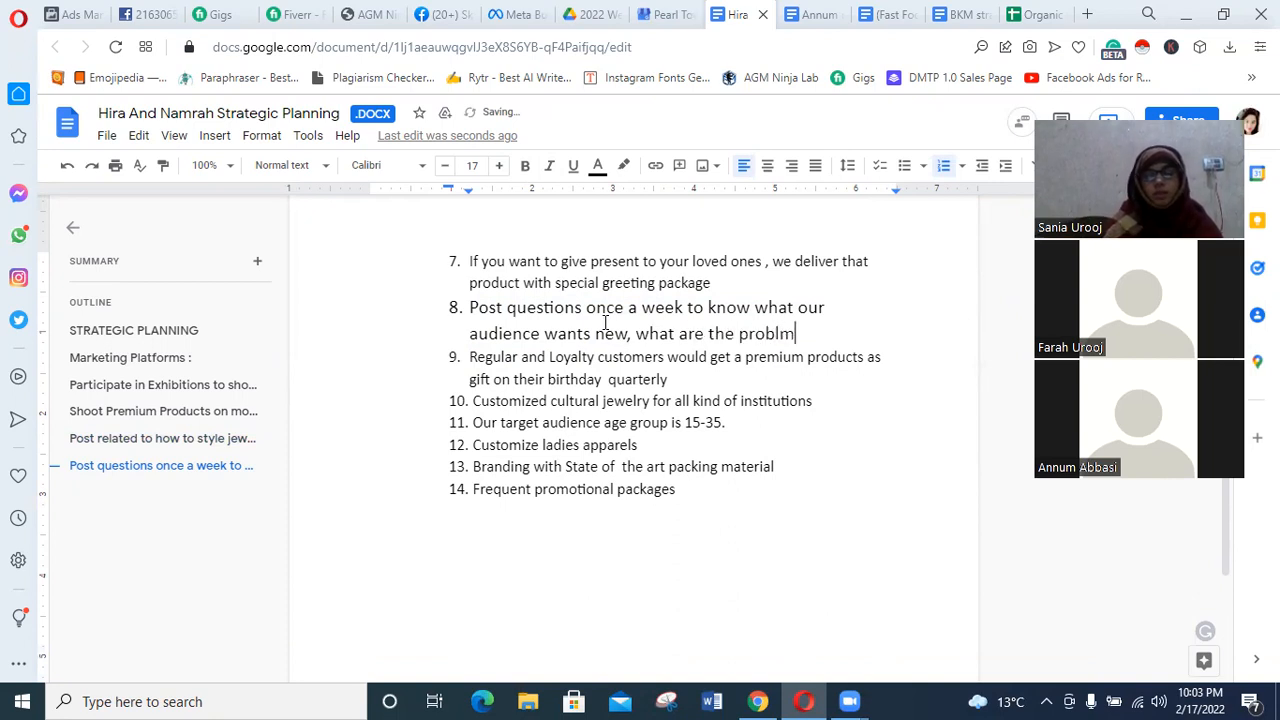
key("BackSpace")
type("ems")
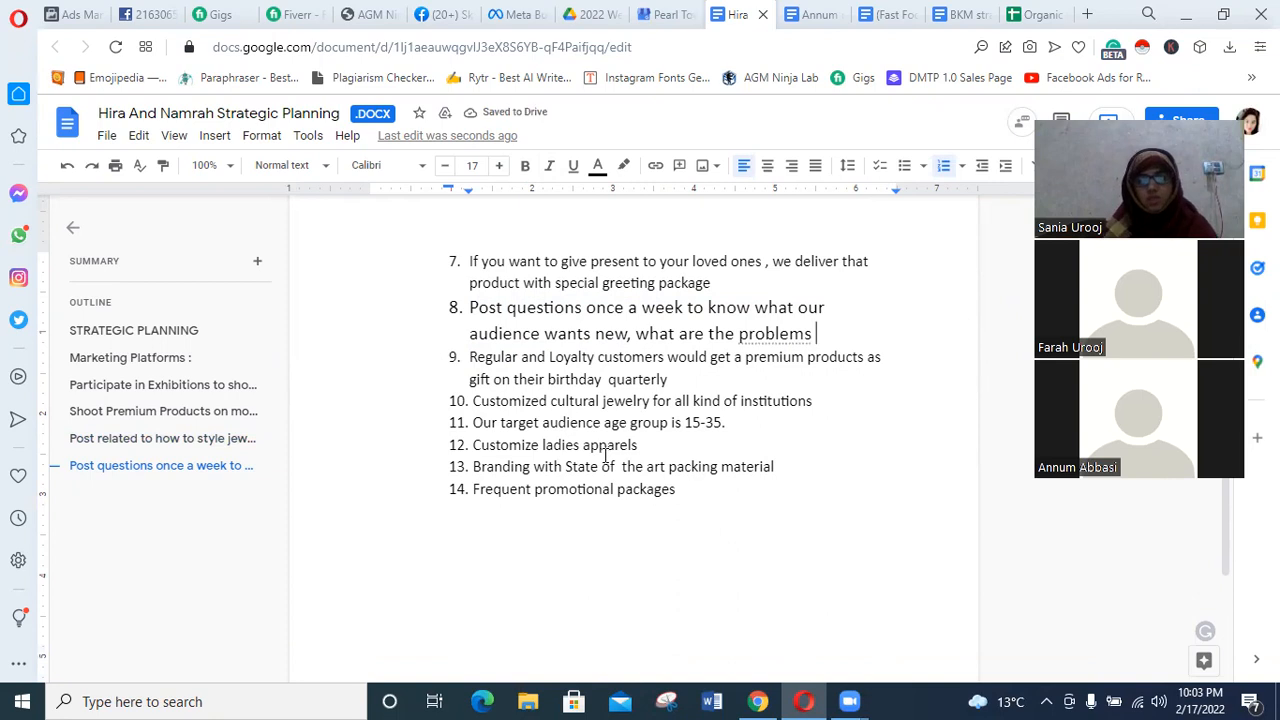
Change the lower limit of the target audience age group to 18.
left_click(682, 372)
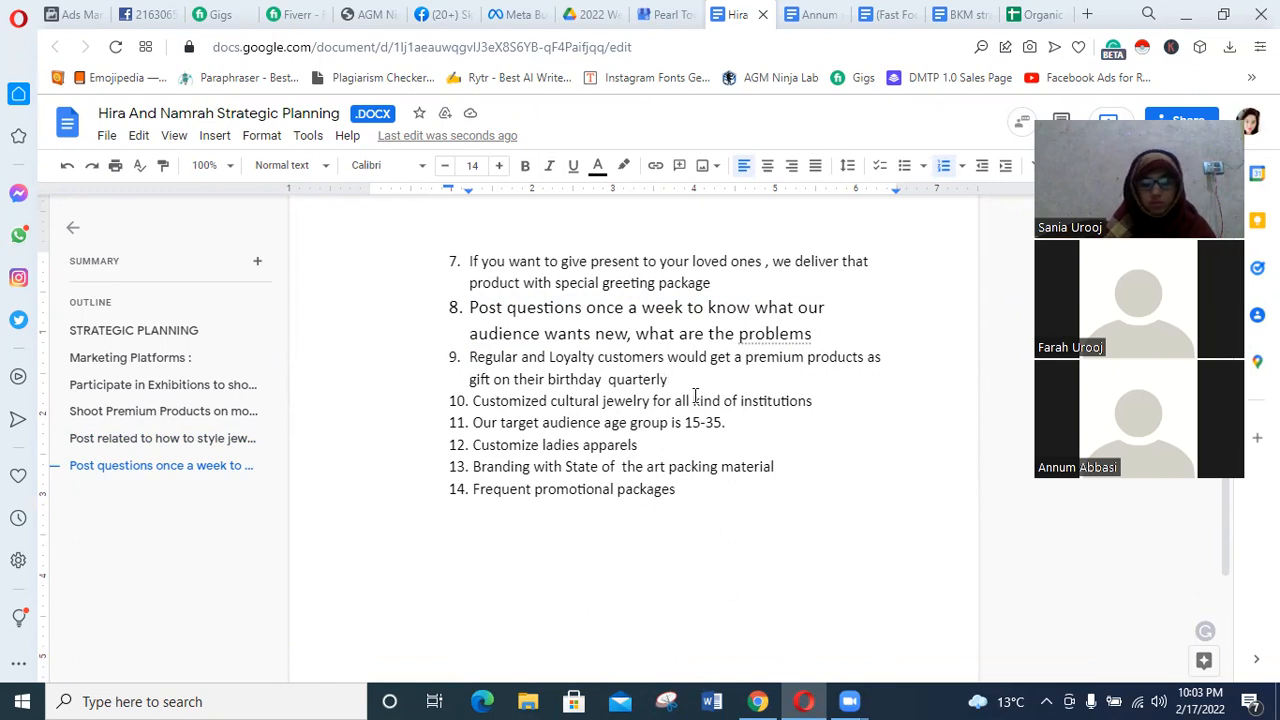
scroll(697, 414, "down", 1)
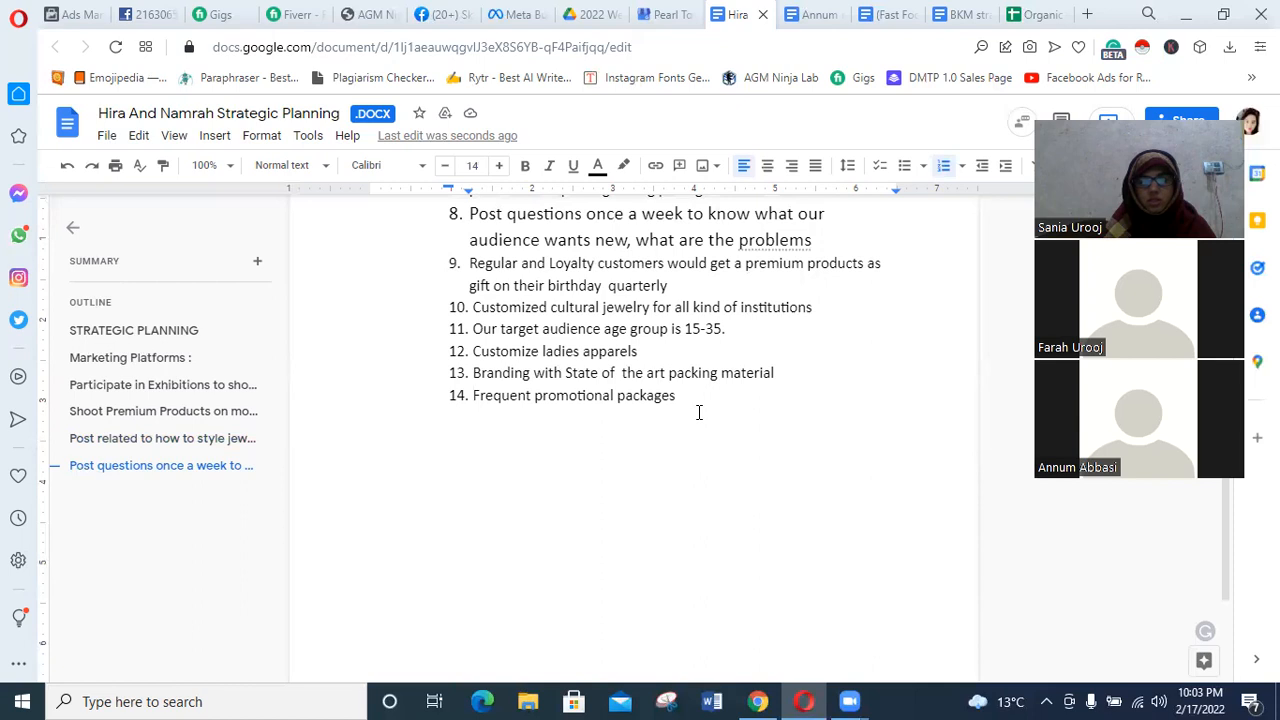
left_click_drag(727, 330, 686, 330)
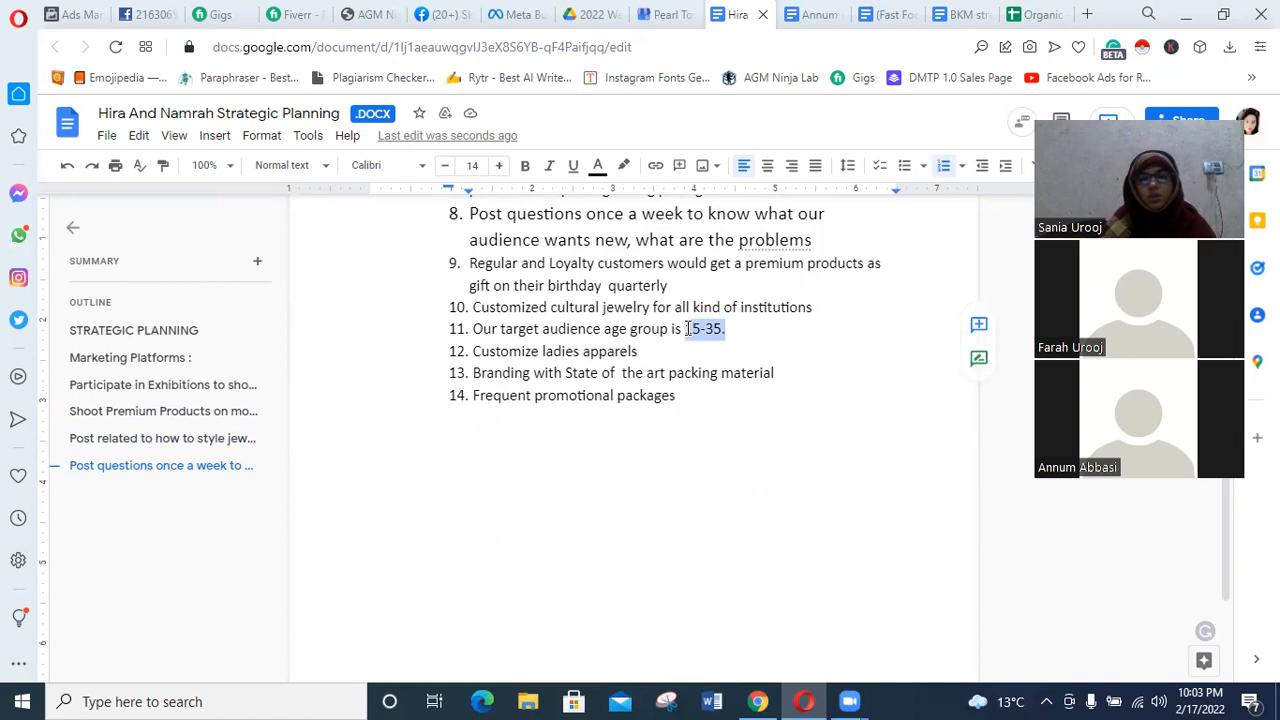
left_click(688, 329)
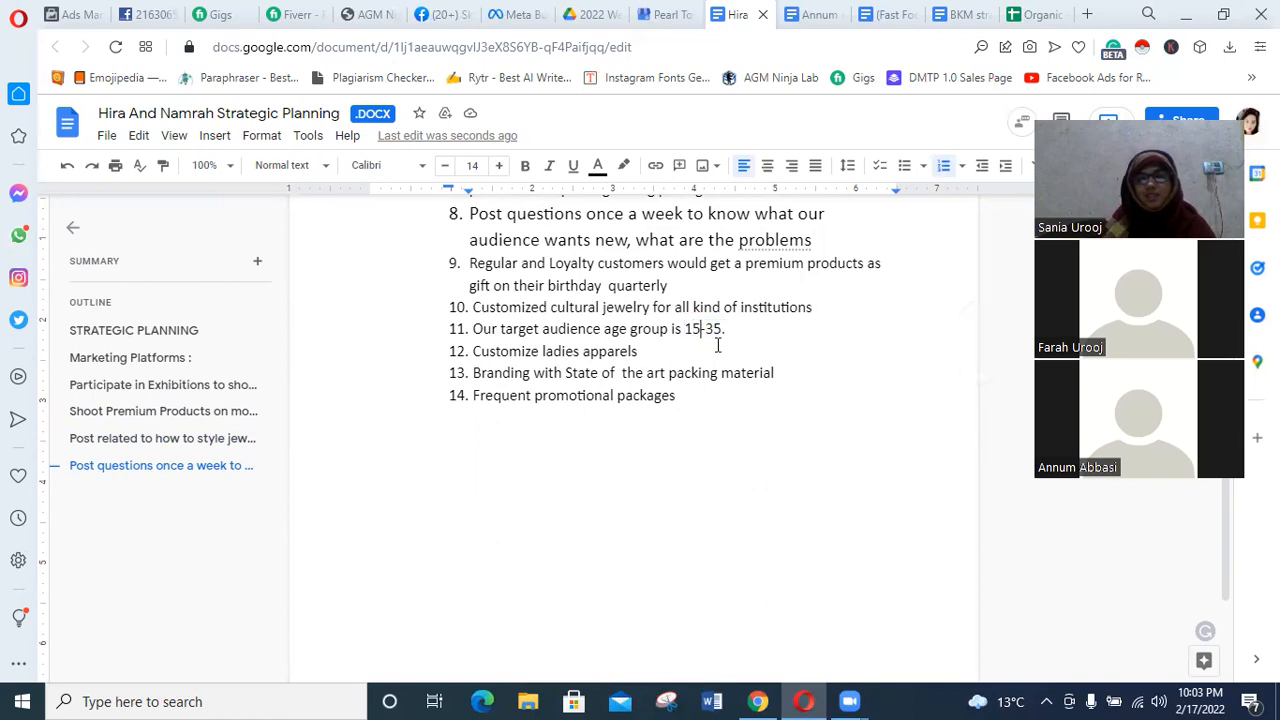
key("BackSpace")
type("8")
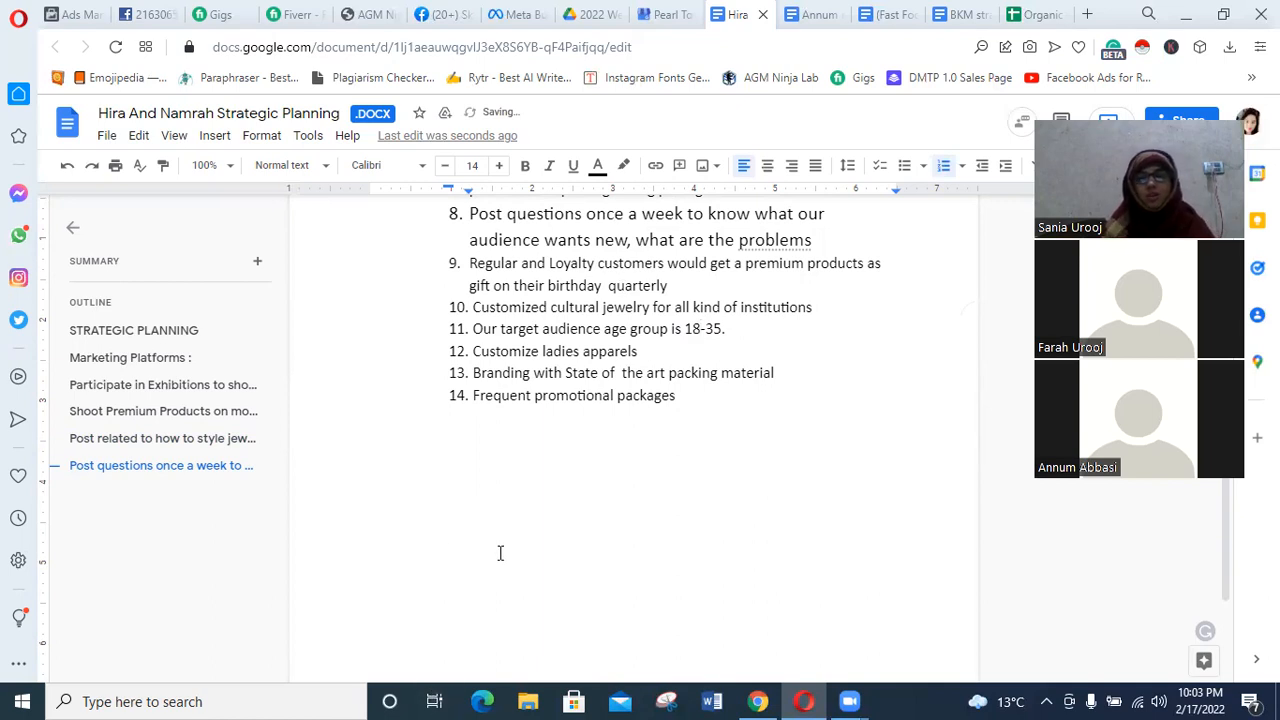
Change the upper limit of the target audience age group to 45 and remove the full stop after it.
left_click_drag(686, 330, 726, 335)
left_click(727, 336)
type("01")
key("BackSpace")
key("BackSpace")
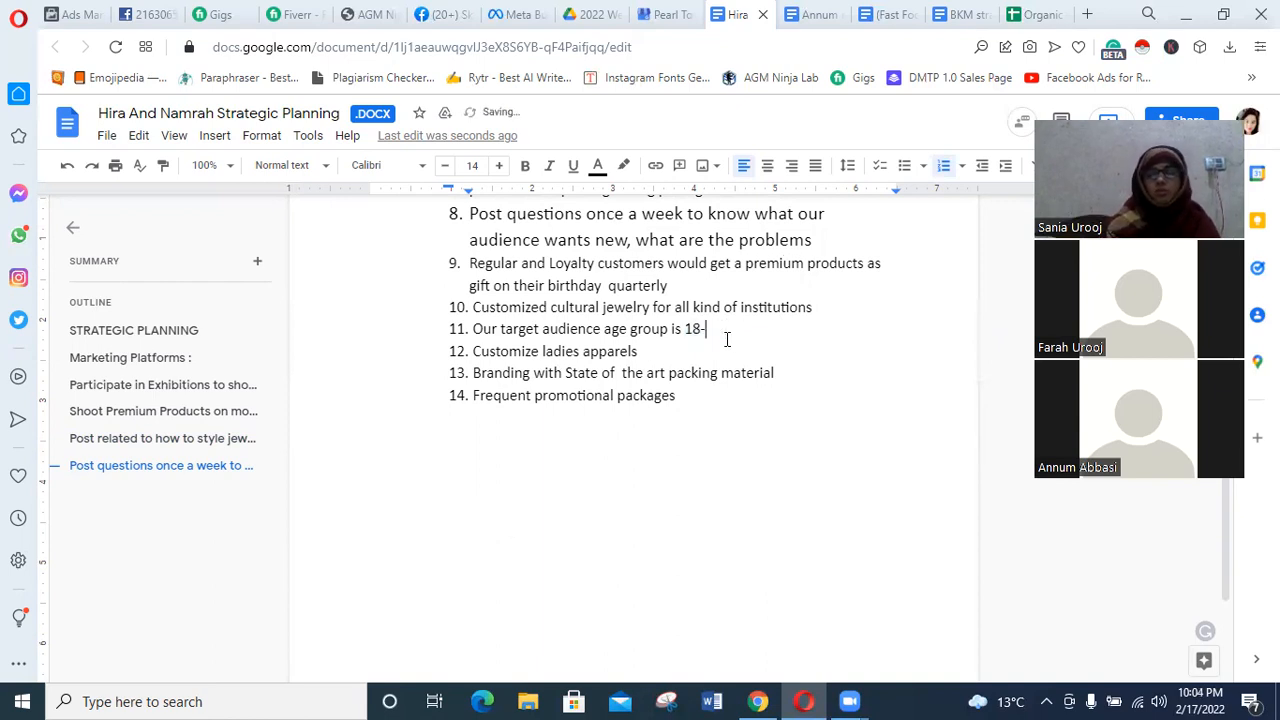
type("40")
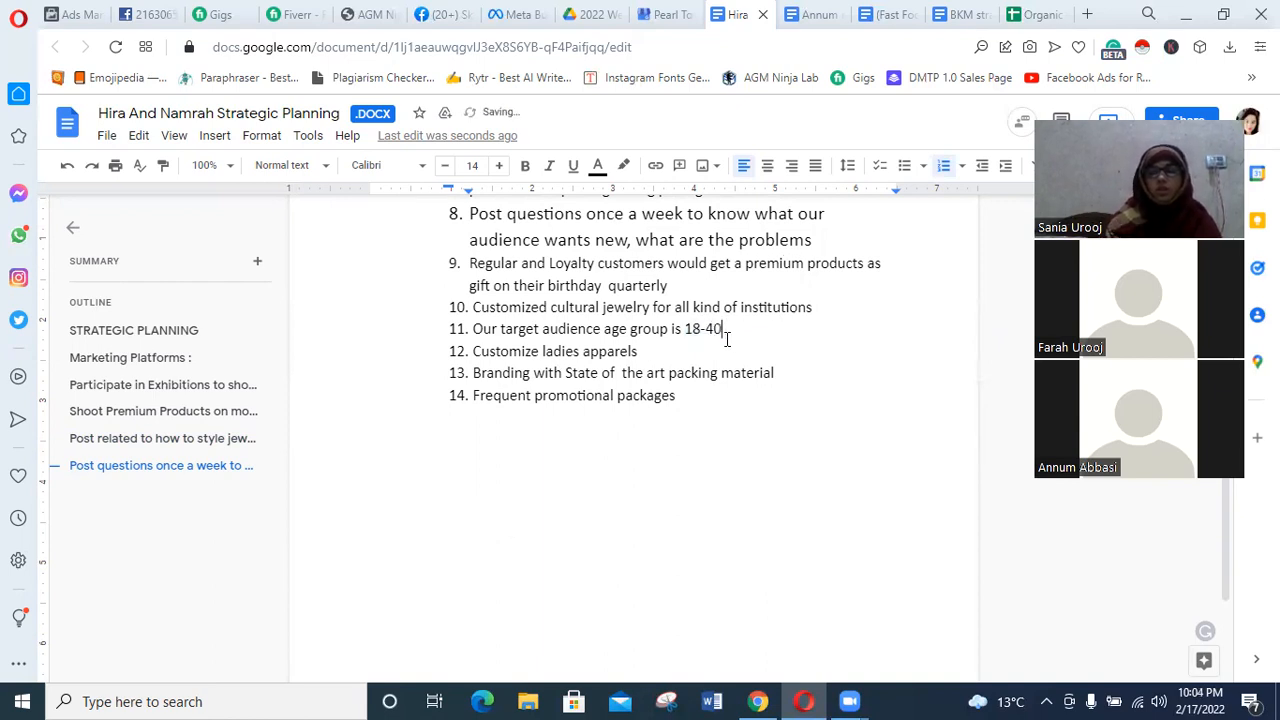
key("BackSpace")
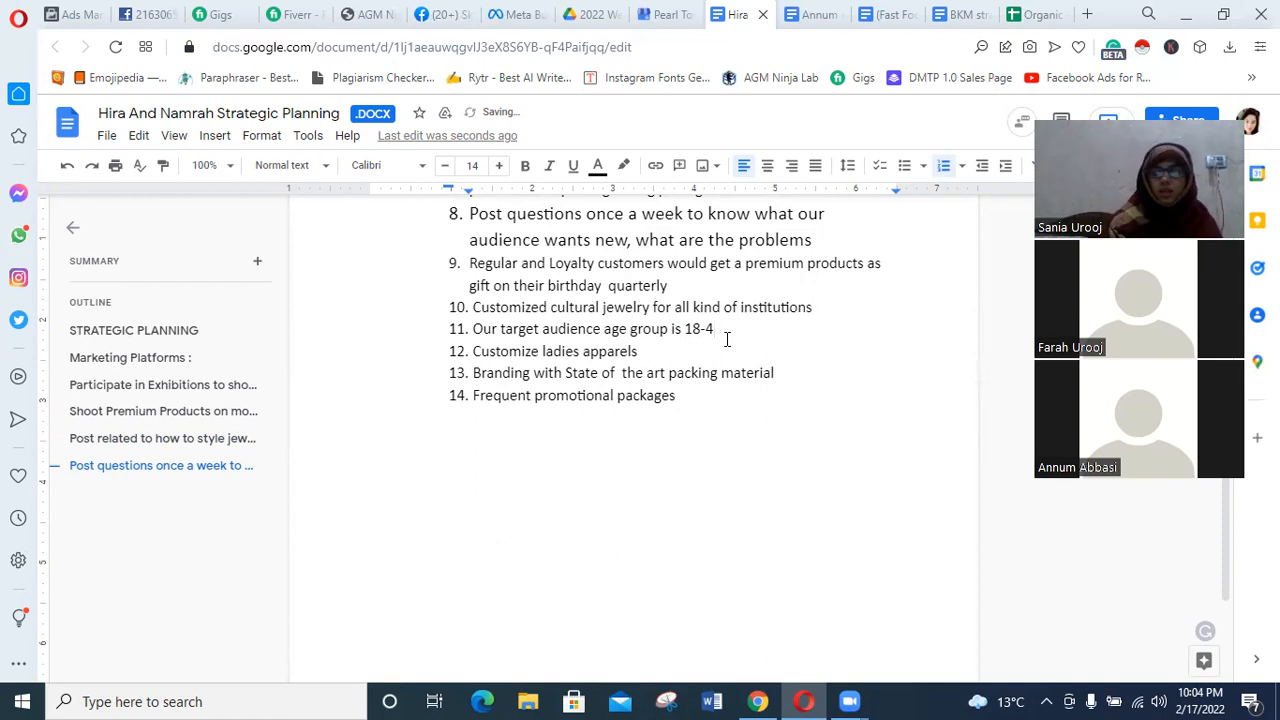
type("4")
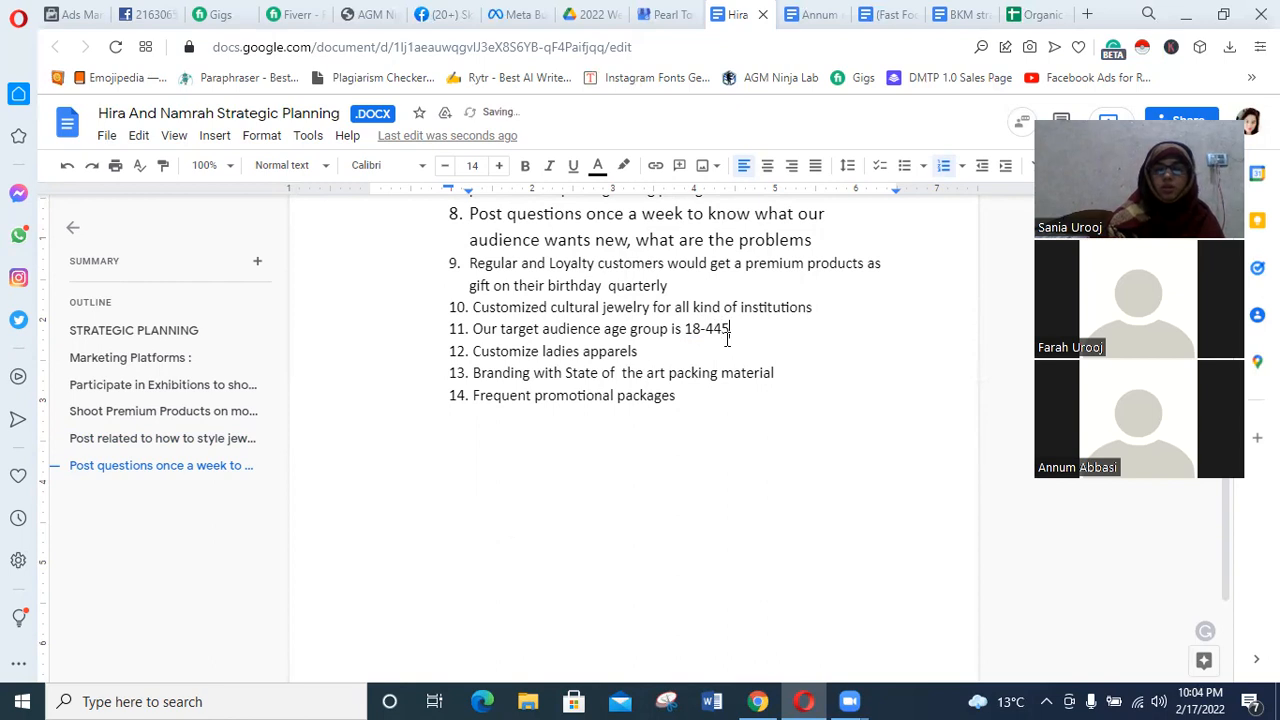
type("5")
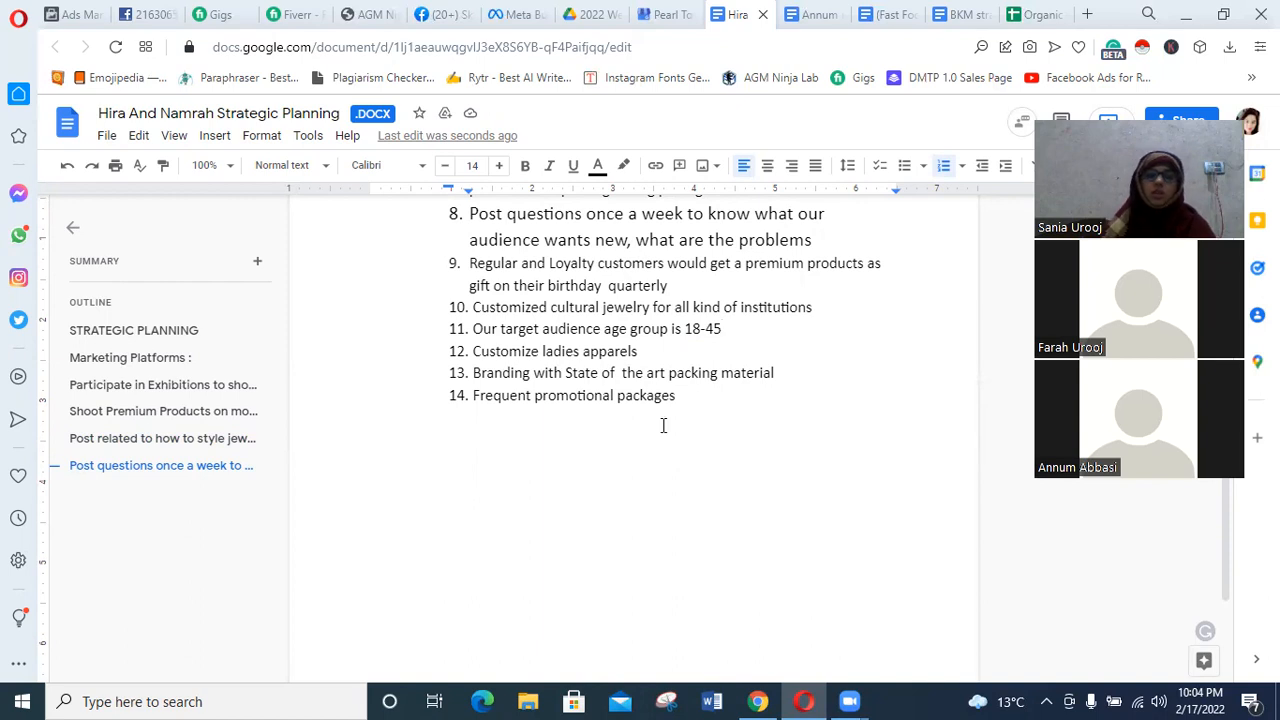
Highlight the item about branding with state of the art packing material and review it alongside the neighbouring Marketing Strategy items.
left_click_drag(797, 372, 459, 372)
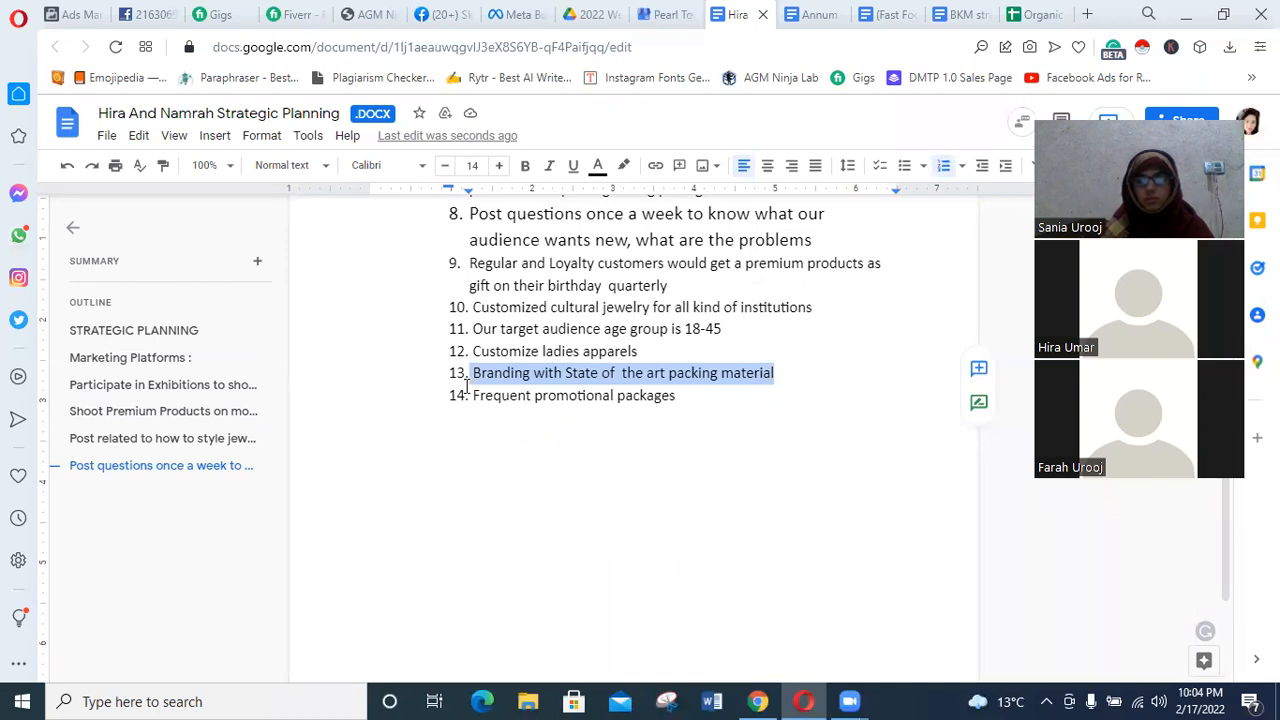
scroll(583, 494, "up", 3)
scroll(583, 495, "down", 3)
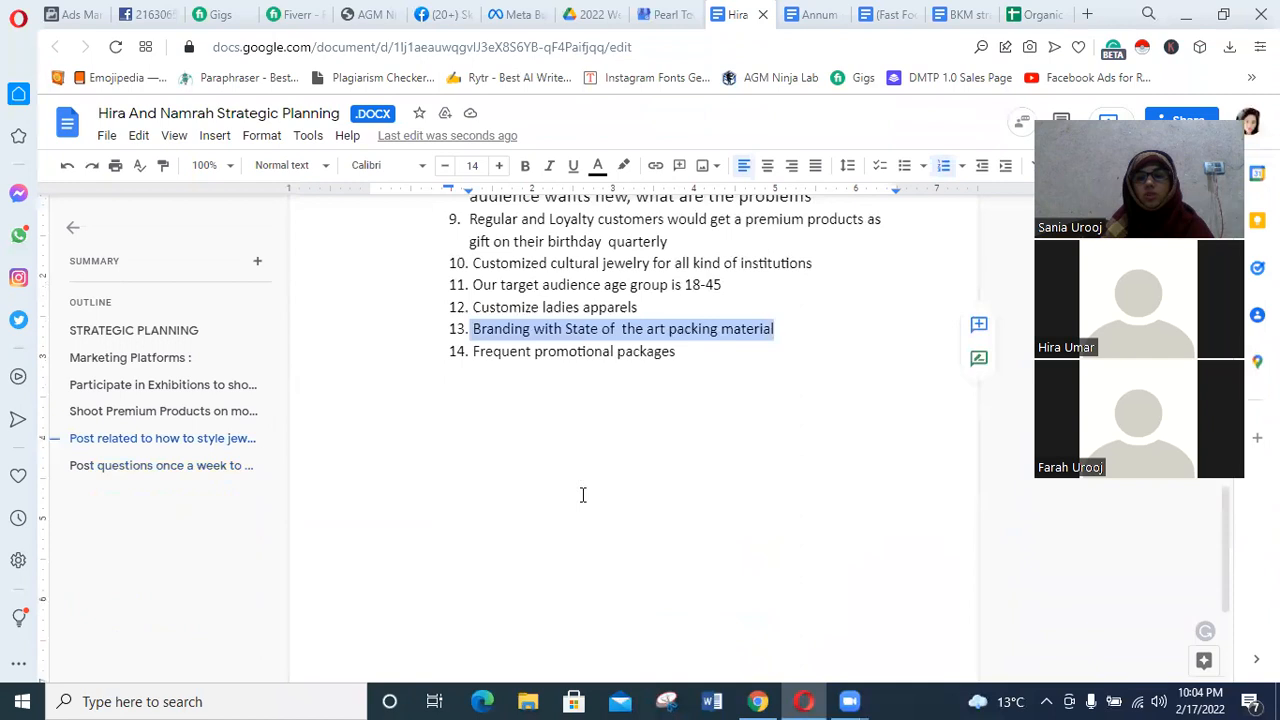
scroll(583, 494, "down", 1)
scroll(583, 494, "up", 5)
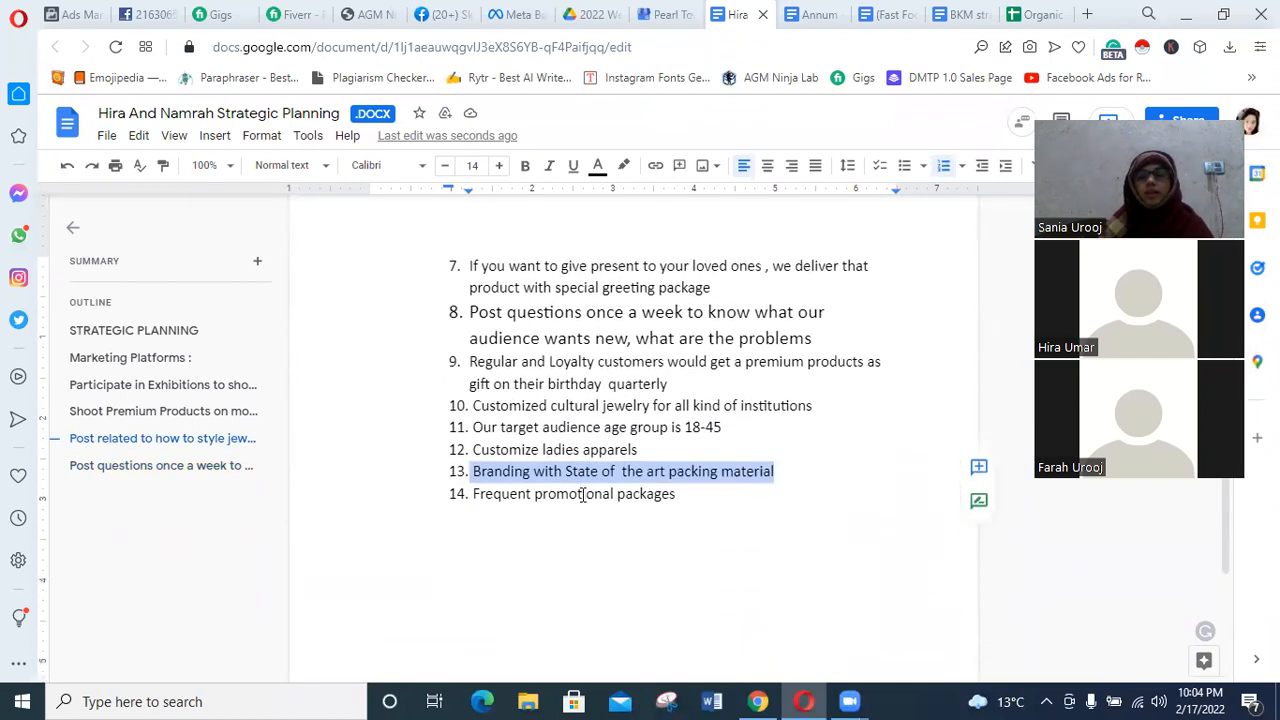
scroll(583, 494, "down", 4)
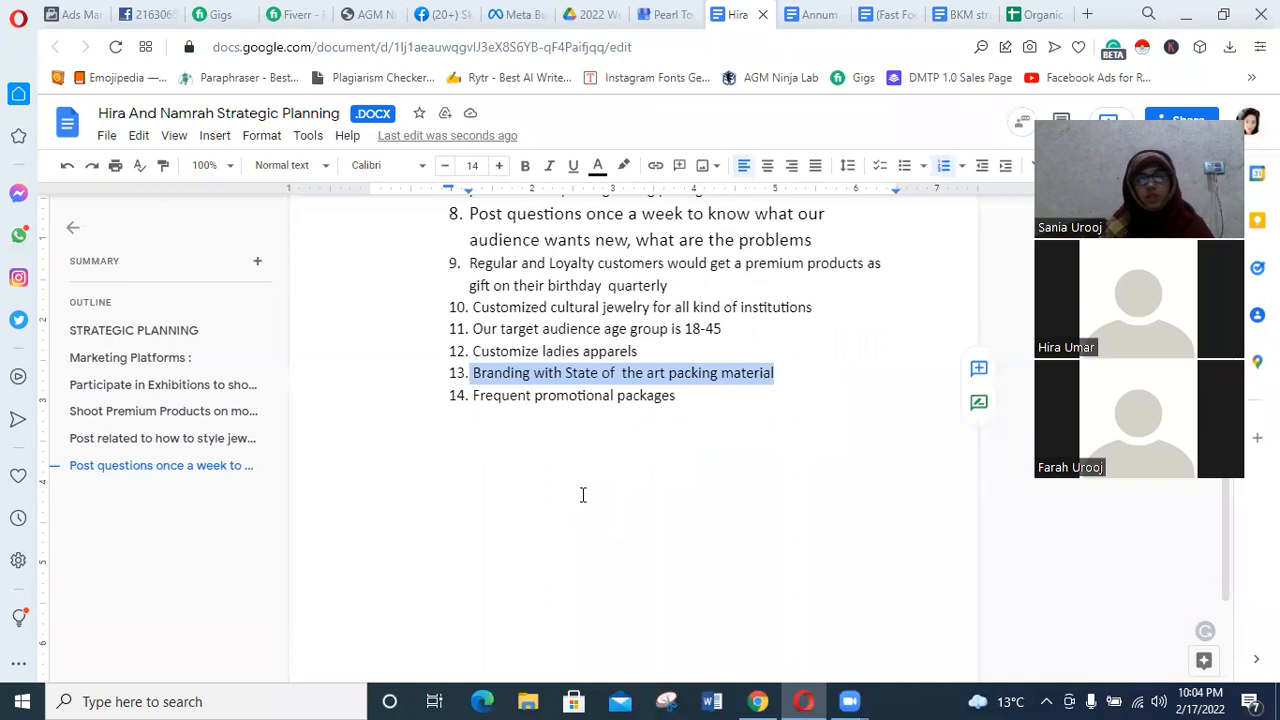
scroll(583, 494, "up", 2)
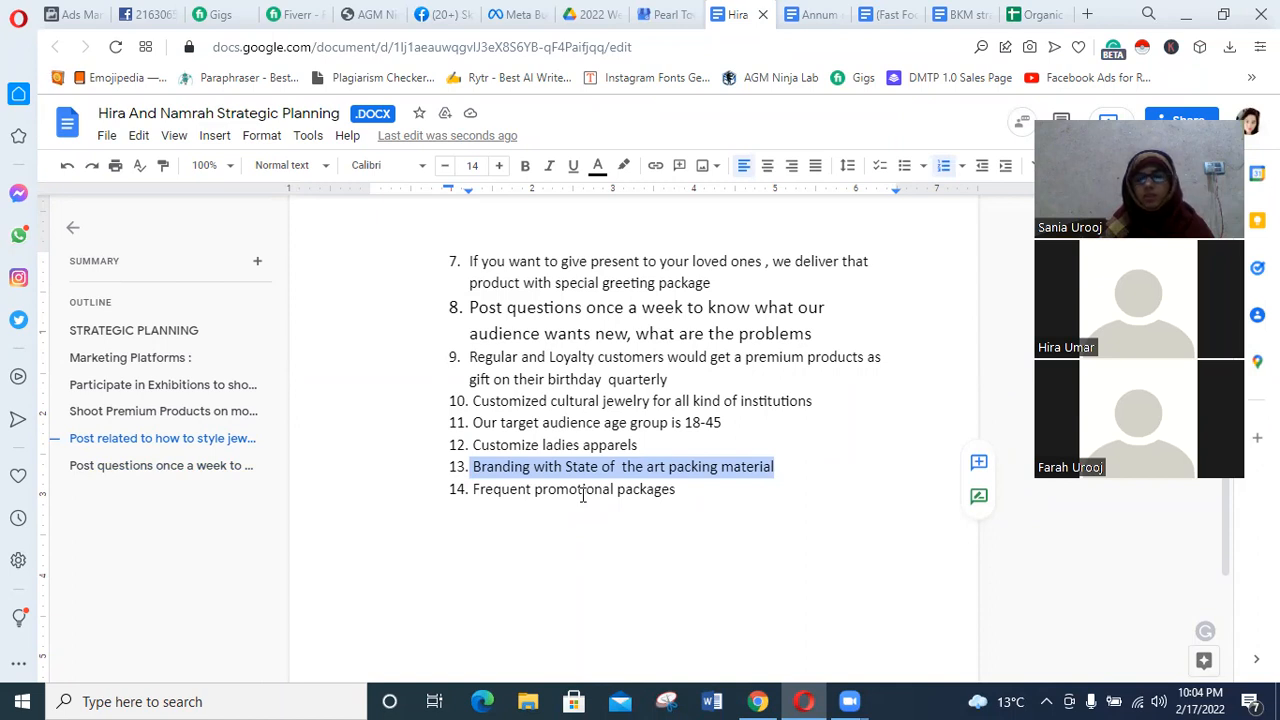
scroll(583, 494, "down", 2)
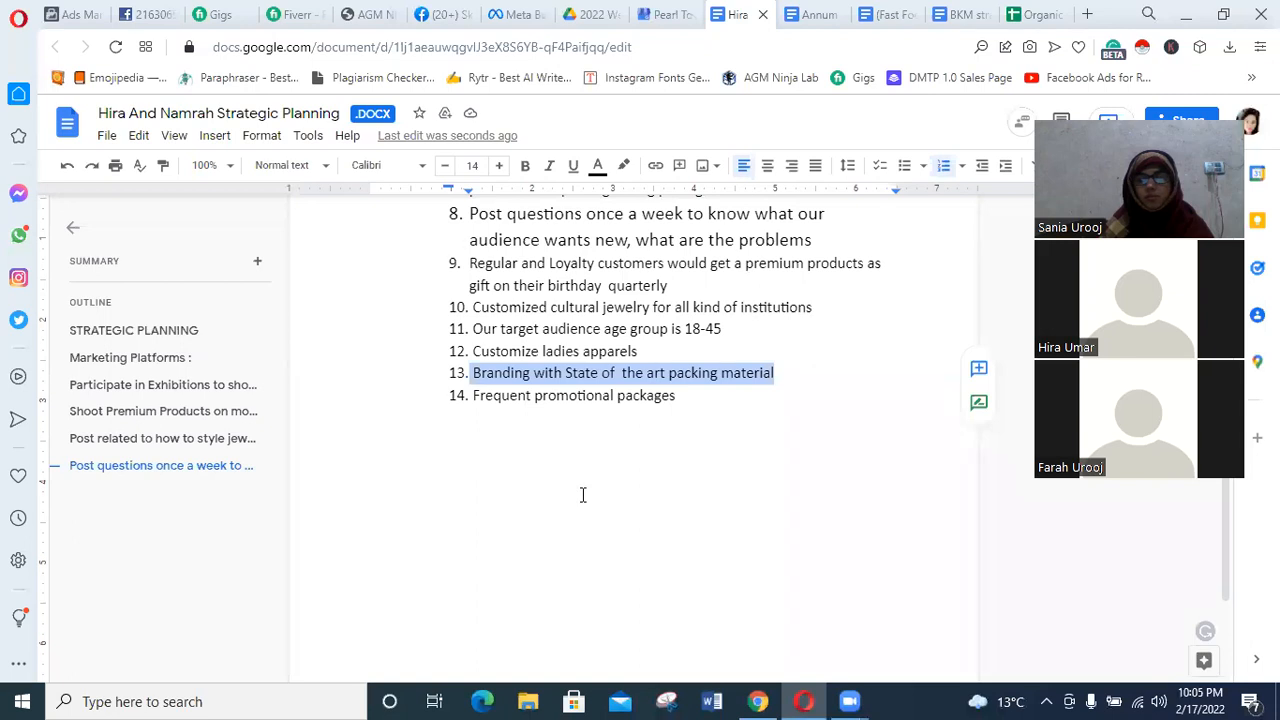
scroll(582, 494, "up", 2)
scroll(582, 494, "up", 2)
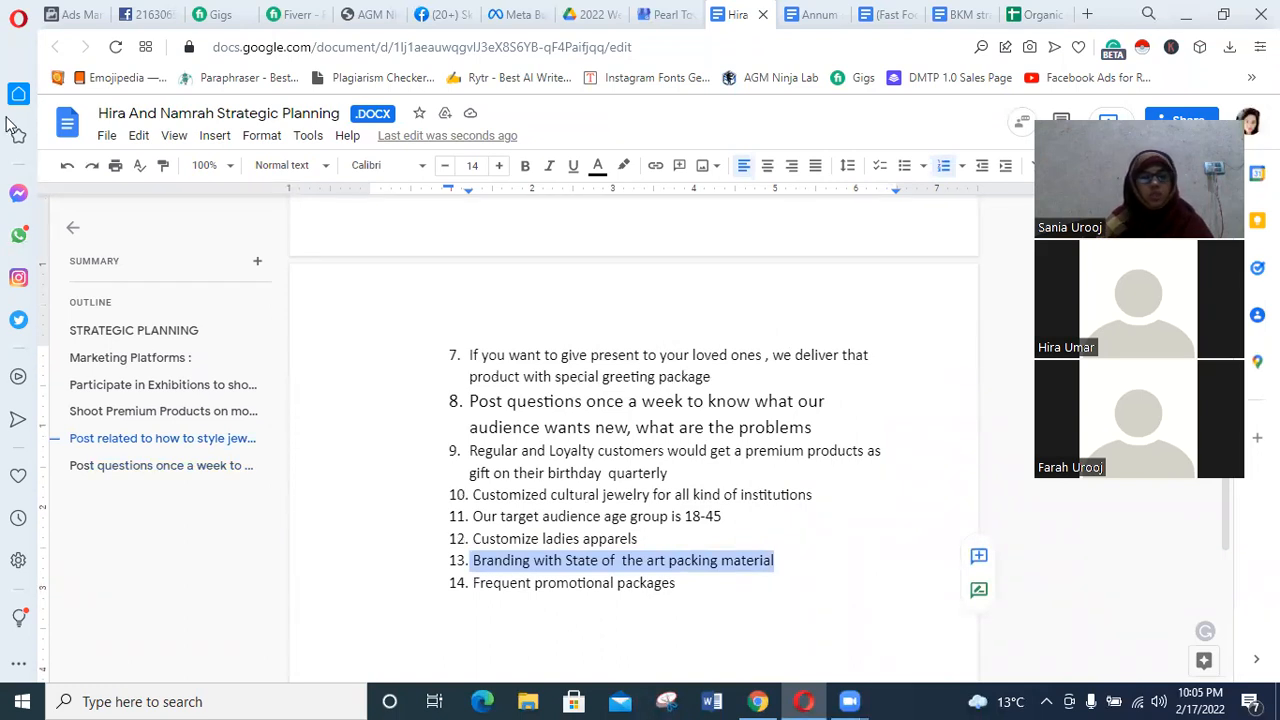
Switch to WhatsApp, copy the Zoom invitation with its meeting ID and passcode from the "My things" chat, and send it to the "Digital life" group.
left_click(18, 234)
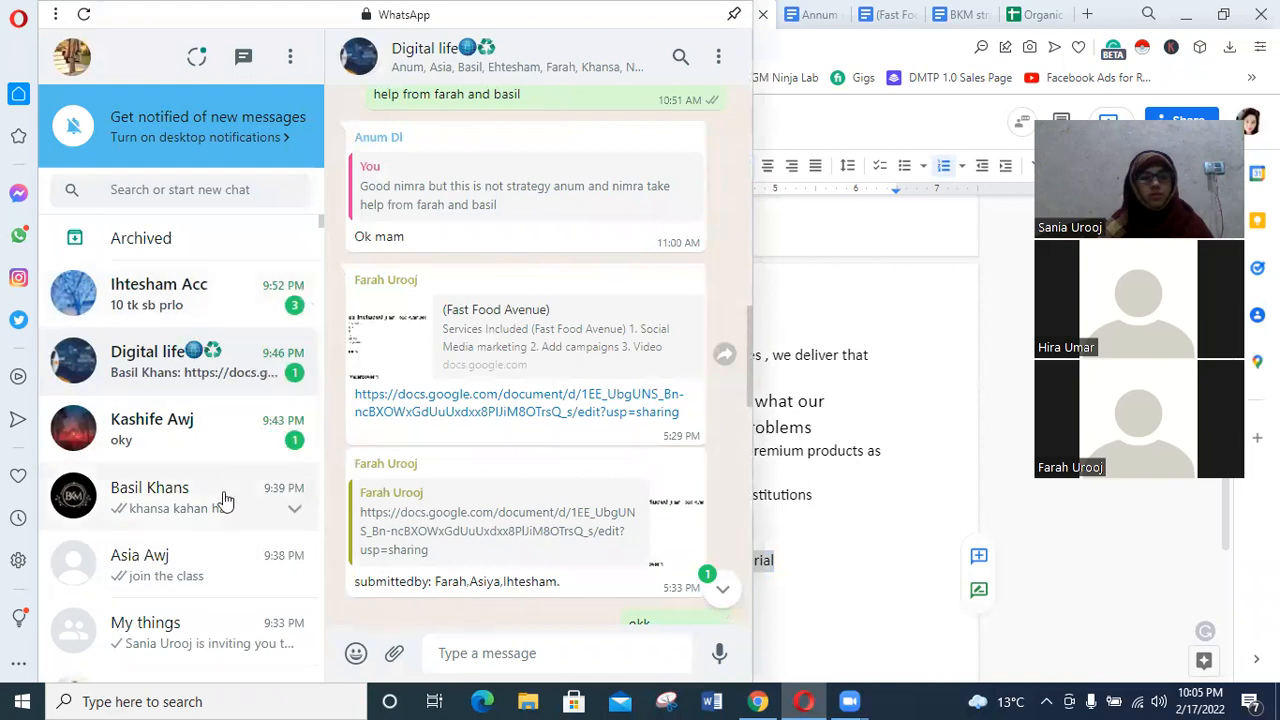
left_click(180, 645)
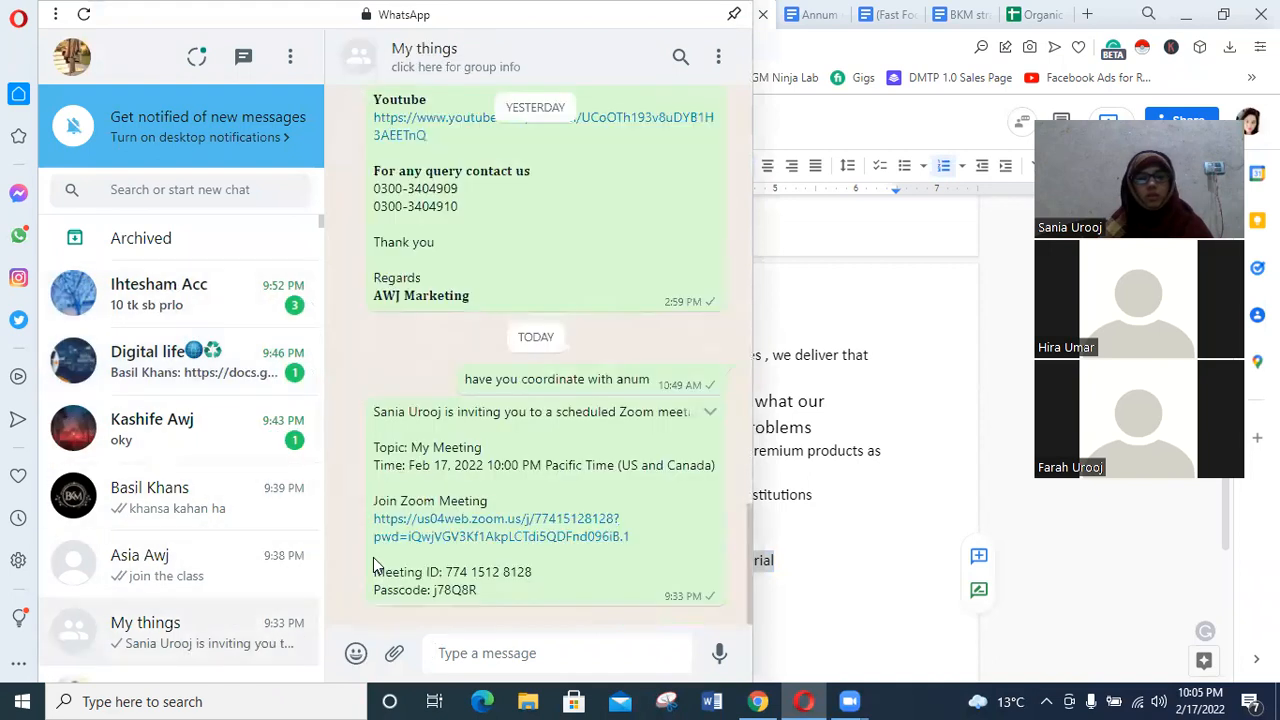
left_click_drag(560, 603, 366, 415)
key("ctrl+c")
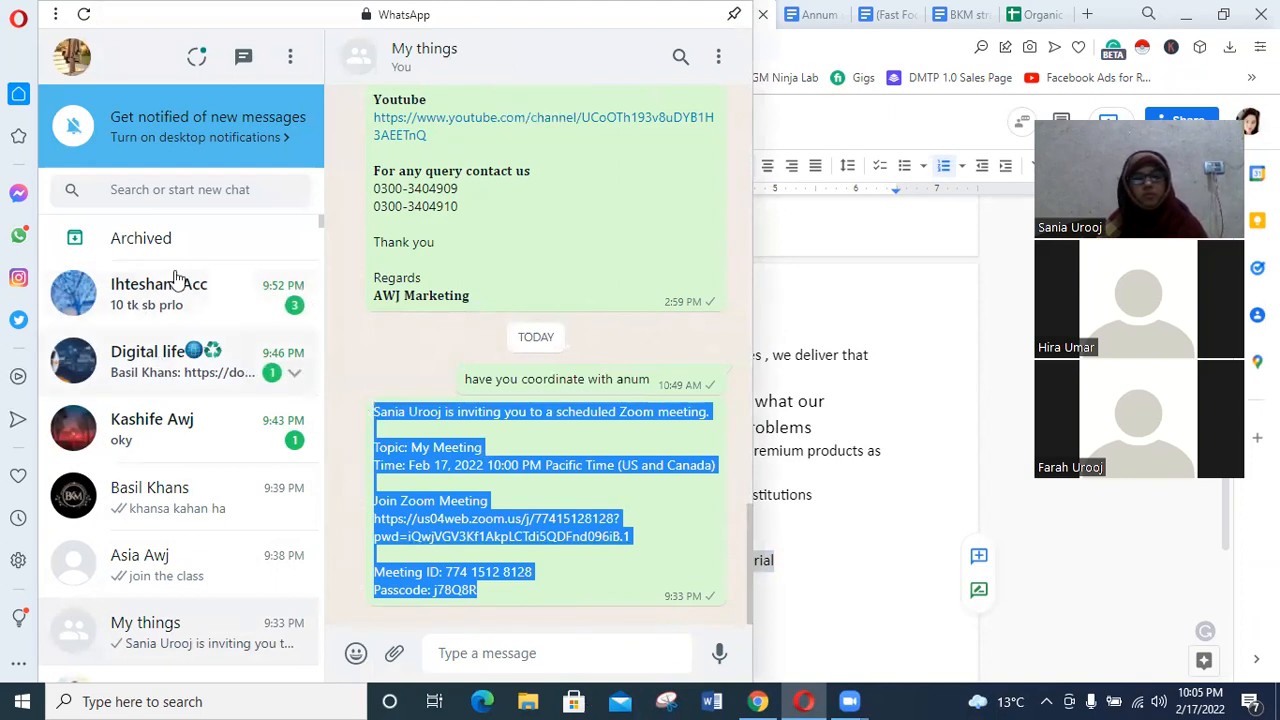
left_click(176, 388)
key("ctrl+v")
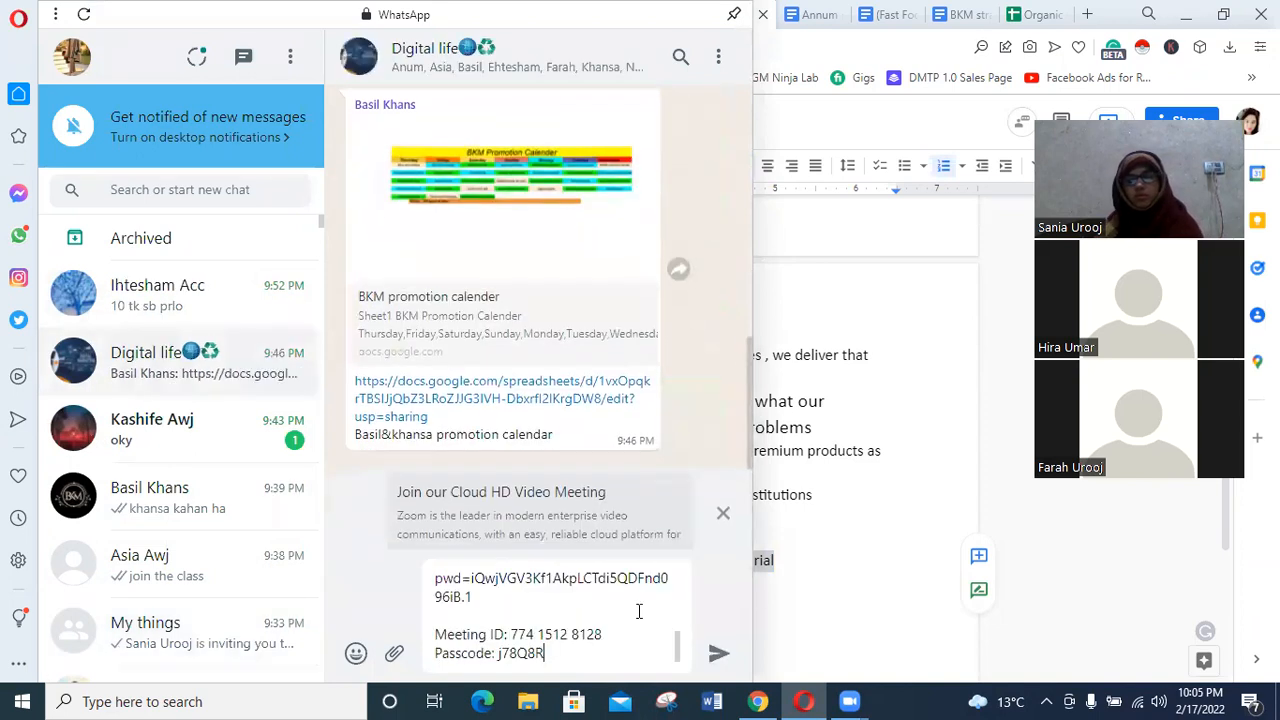
left_click(720, 653)
Return to the jewelry strategic plan and close it together with the dress strategy and Fast Food Avenue documents.
left_click_drag(977, 383, 426, 569)
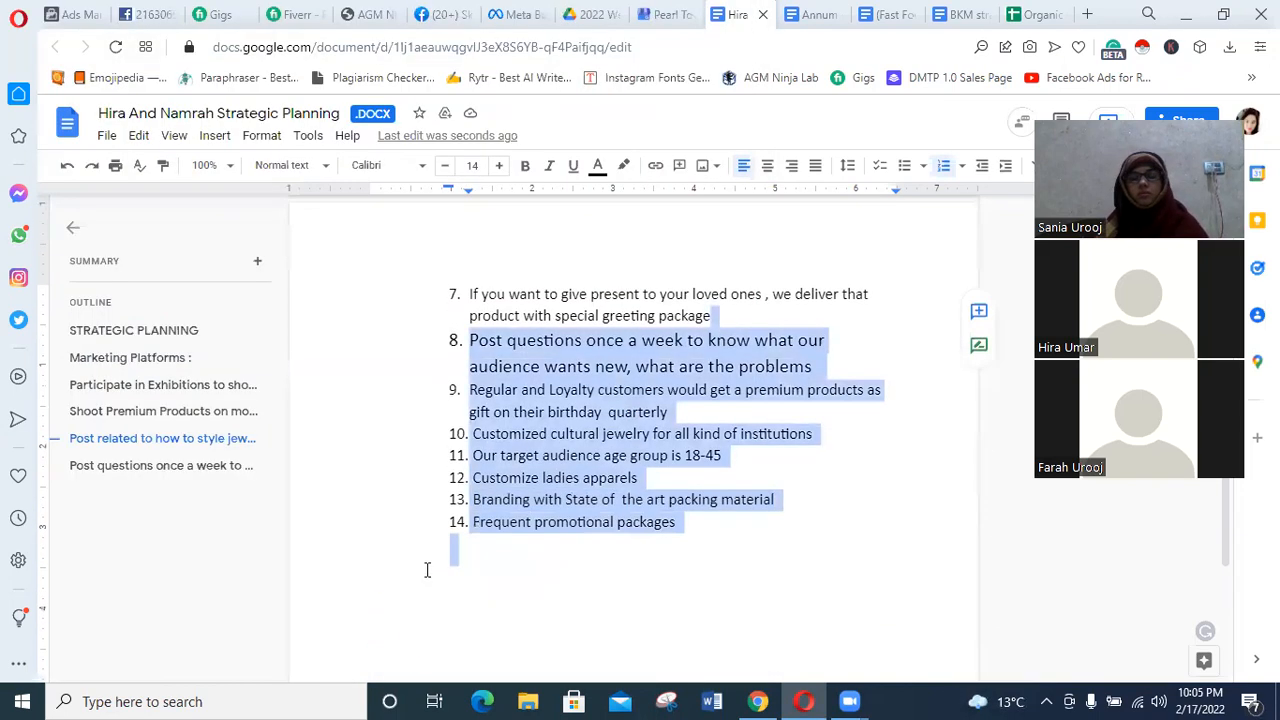
left_click(567, 558)
scroll(567, 558, "down", 4)
scroll(568, 559, "up", 4)
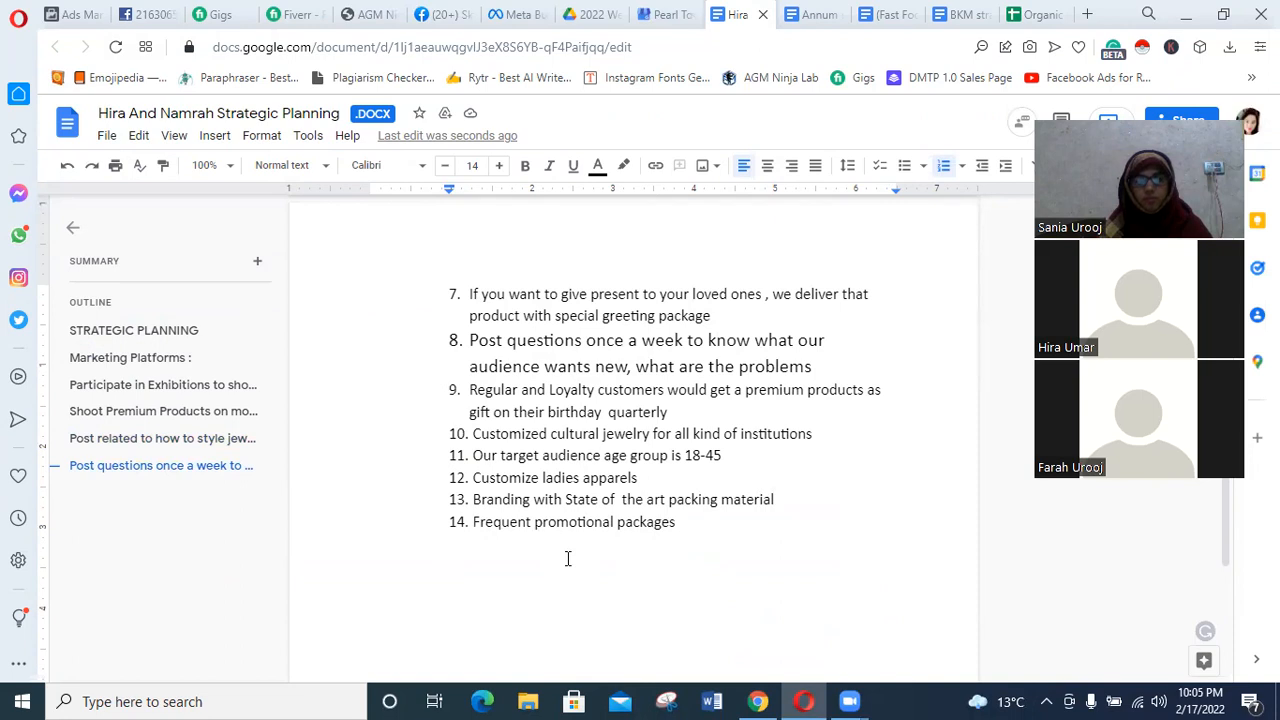
scroll(568, 555, "up", 5)
scroll(568, 500, "up", 4)
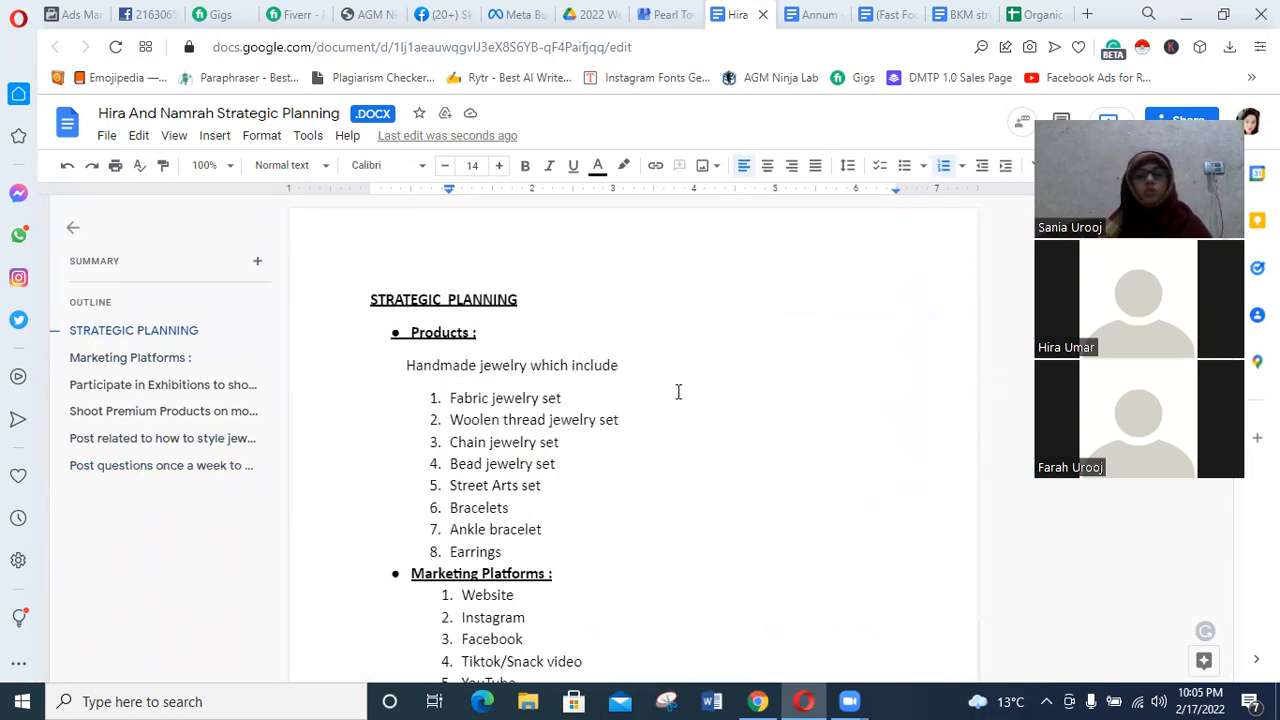
left_click(763, 15)
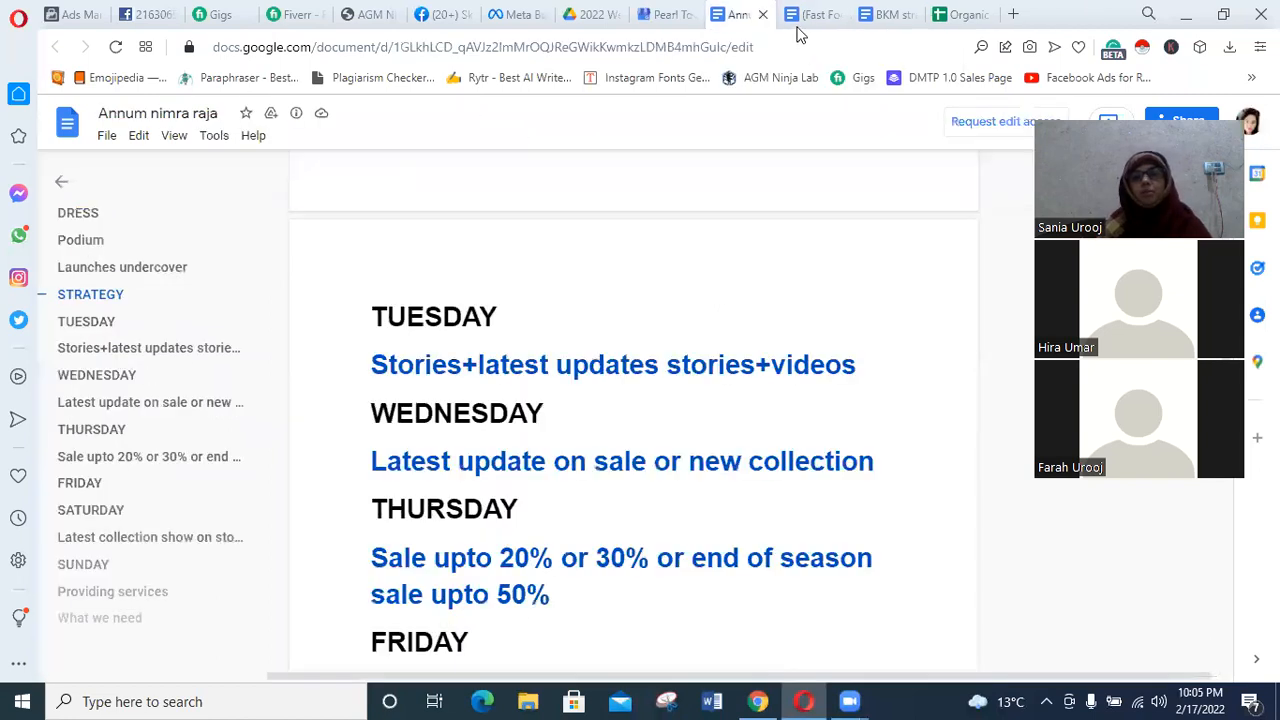
left_click(763, 15)
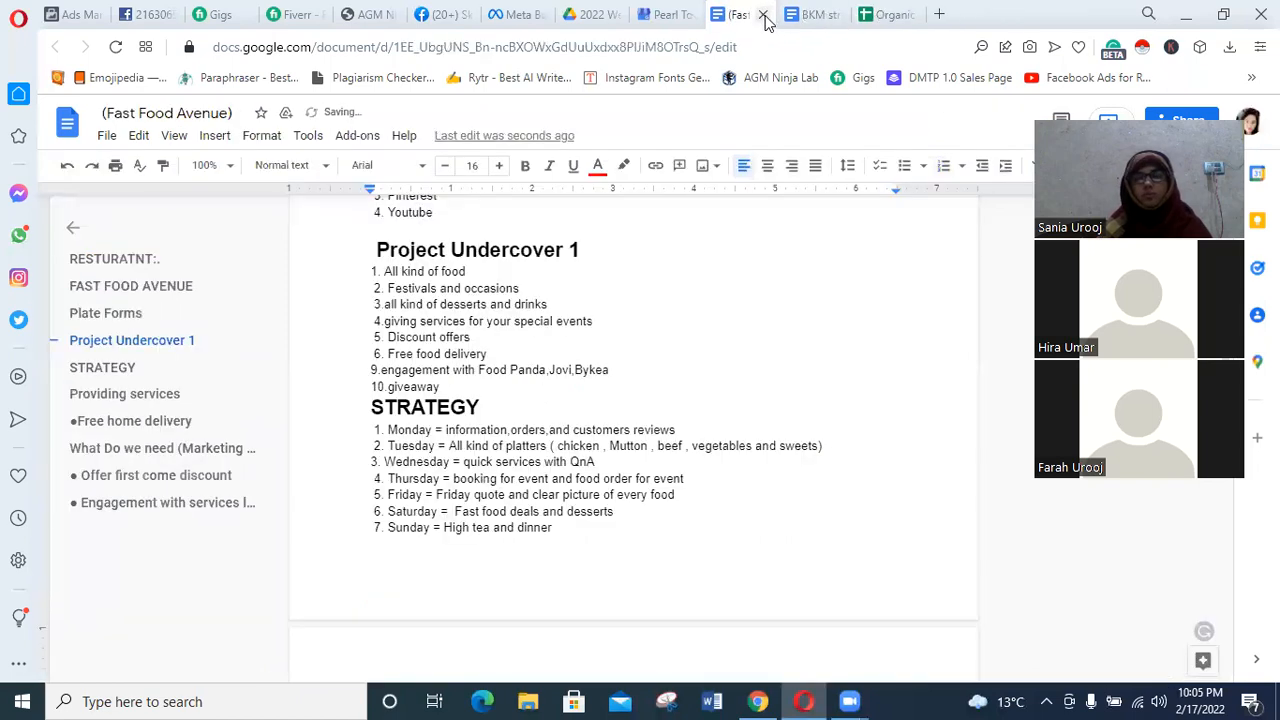
left_click(763, 15)
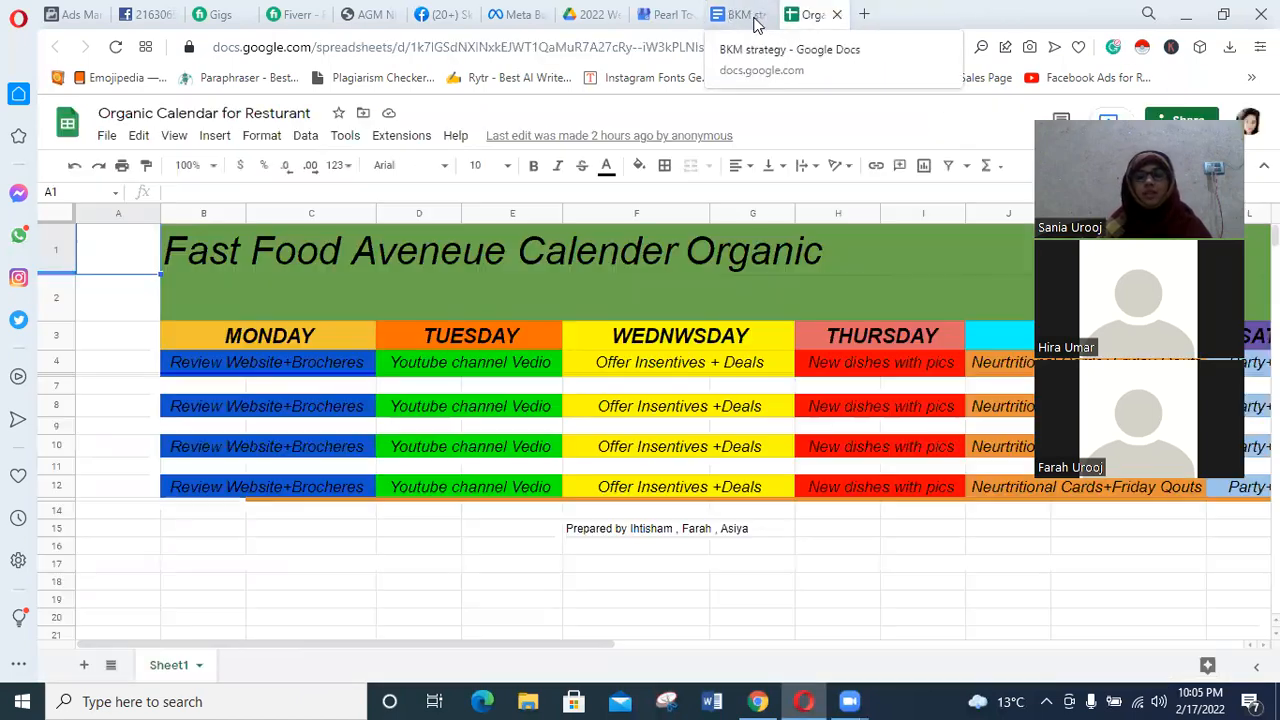
Open the BKM strategy document and examine its monthly services list, highlighting "memes" in the Saturday stories item.
left_click(754, 19)
scroll(751, 330, "down", 3)
scroll(740, 360, "up", 8)
scroll(670, 525, "up", 3)
scroll(660, 523, "down", 2)
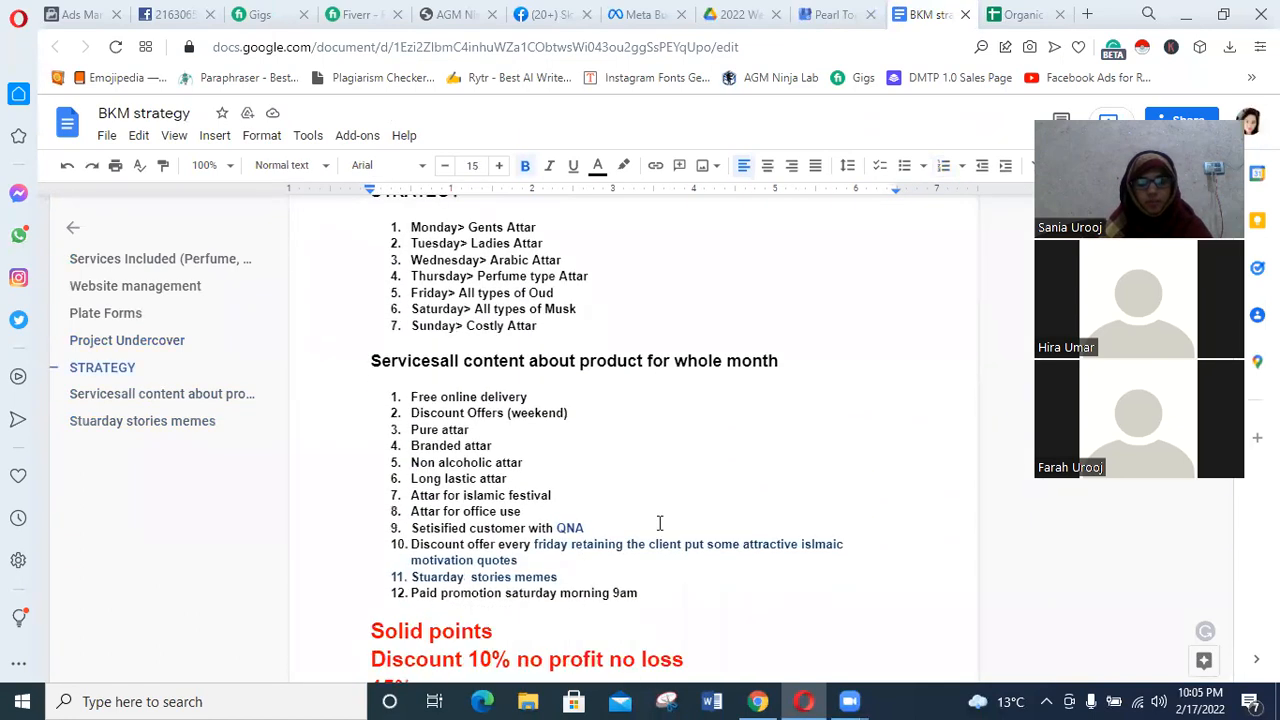
scroll(660, 523, "down", 2)
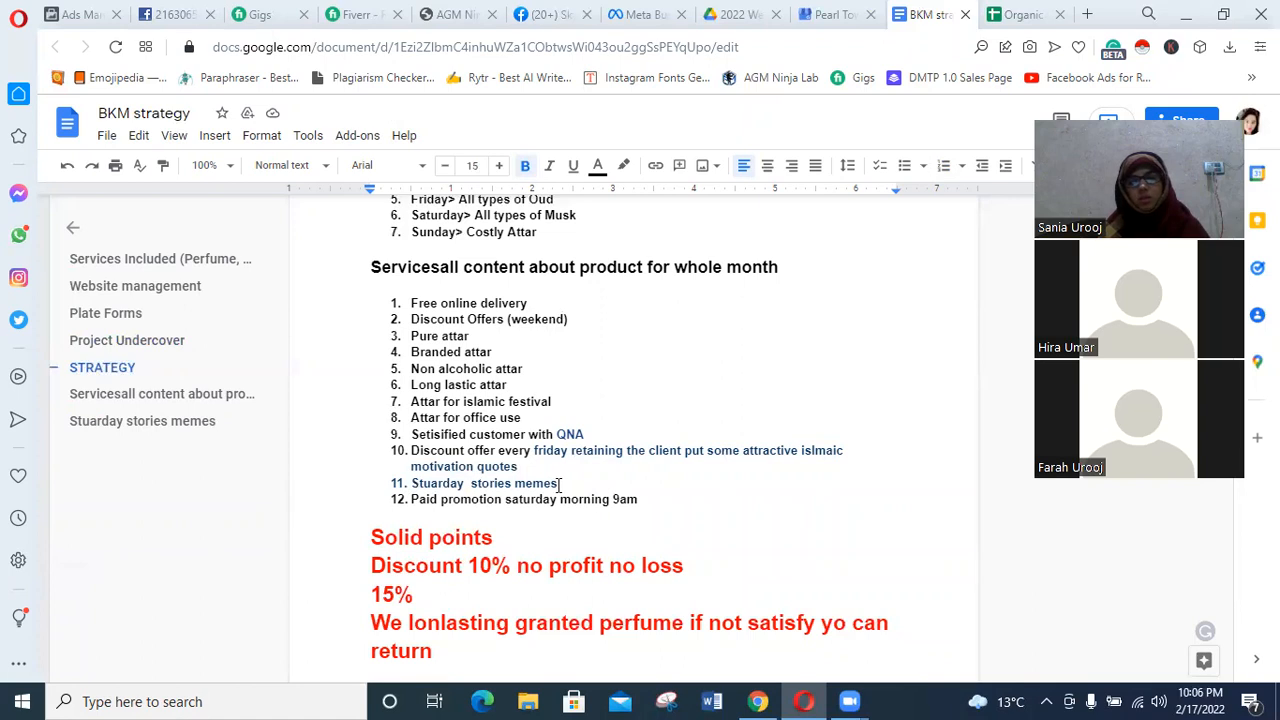
left_click_drag(558, 484, 510, 484)
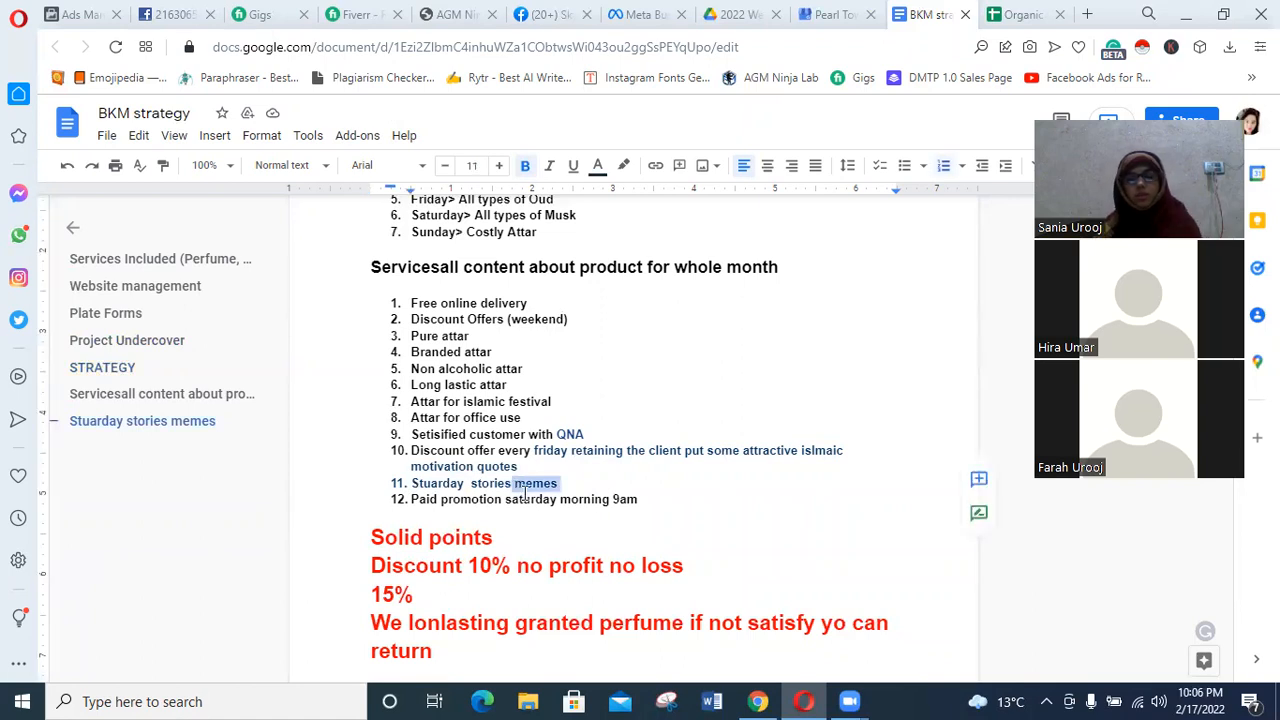
Delete the word "memes" from the Saturday stories item and look over the rest of the BKM strategy document.
key("BackSpace")
scroll(537, 580, "down", 2)
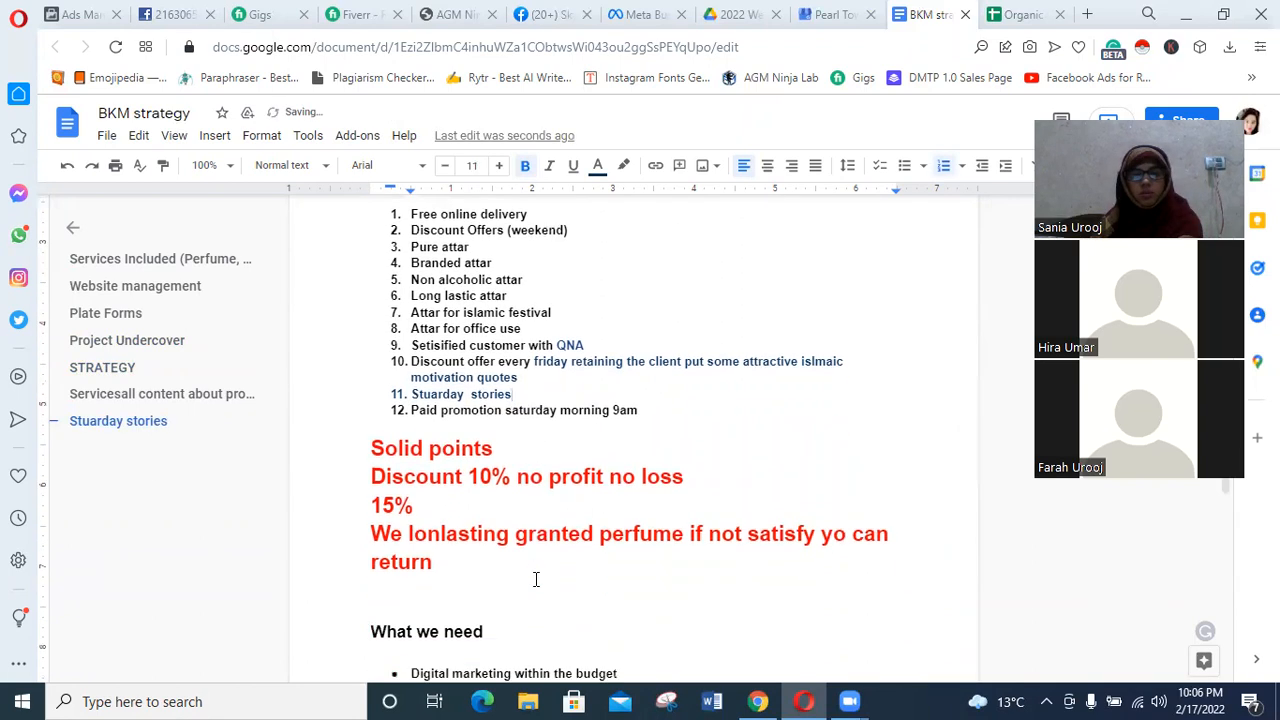
scroll(540, 540, "down", 1)
scroll(540, 540, "up", 1)
scroll(540, 540, "down", 1)
scroll(539, 540, "down", 3)
scroll(539, 540, "down", 3)
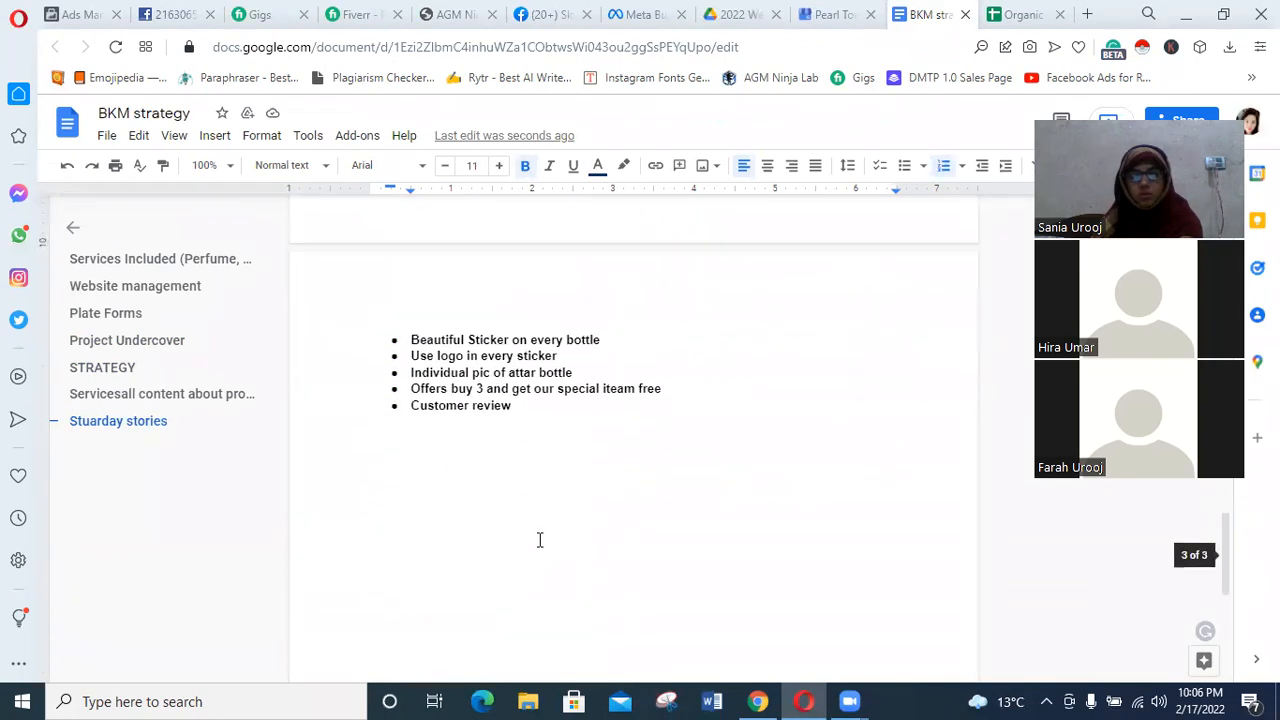
scroll(539, 540, "up", 10)
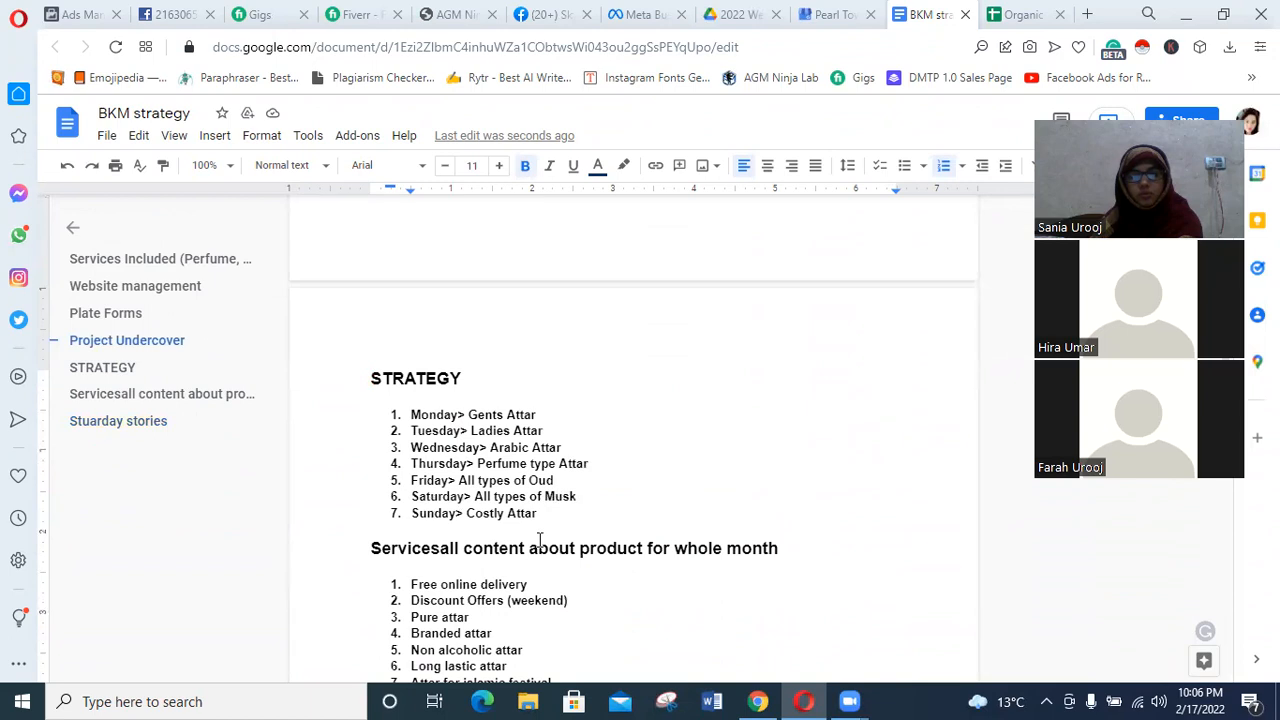
scroll(539, 540, "up", 5)
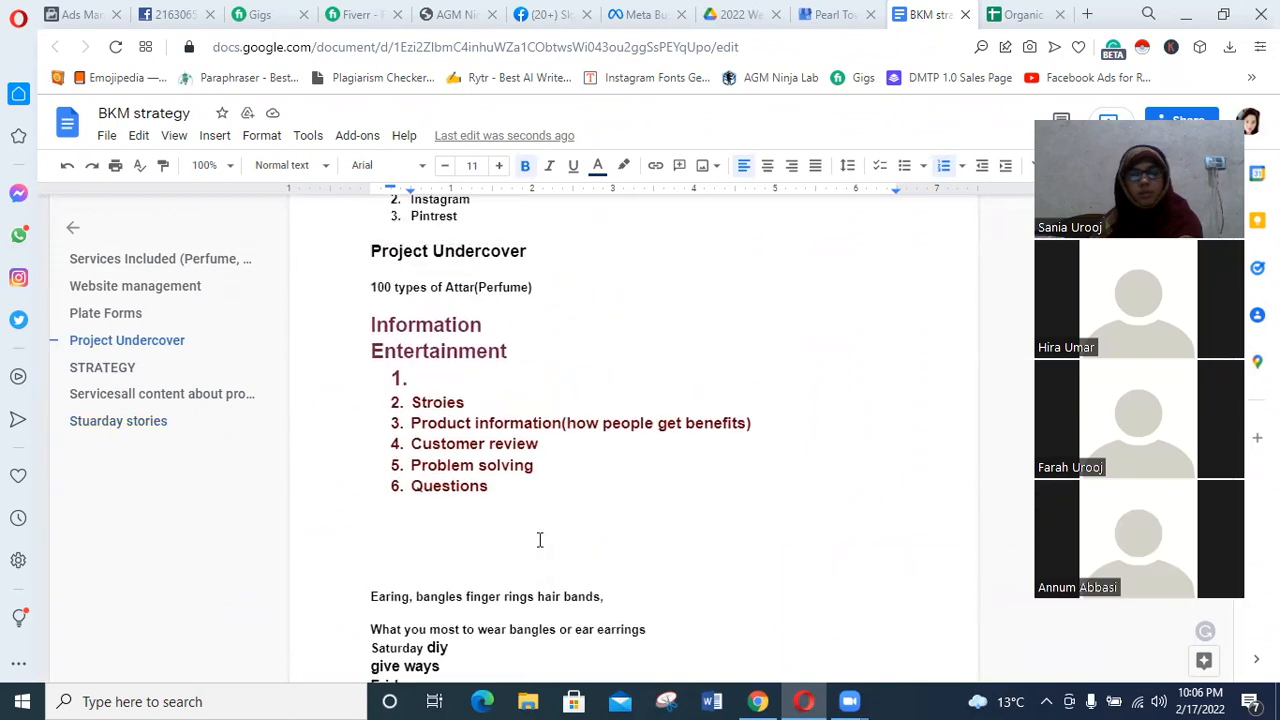
Delete the stray jewelry notes from "Earing, bangles" through "Friday" and the surplus blank lines above the STRATEGY heading.
scroll(539, 540, "down", 1)
scroll(539, 537, "up", 1)
scroll(537, 537, "down", 2)
scroll(524, 563, "up", 1)
scroll(400, 586, "down", 1)
left_click_drag(418, 546, 344, 456)
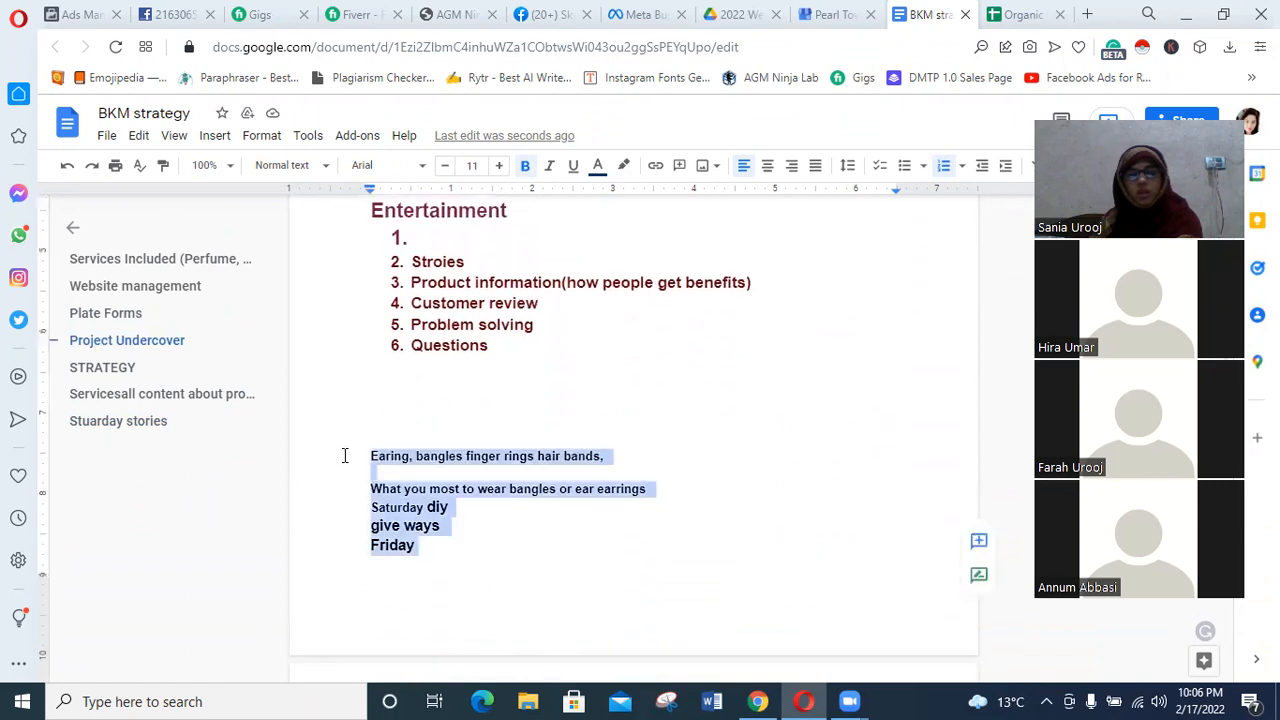
key("BackSpace")
key("BackSpace")
key("BackSpace")
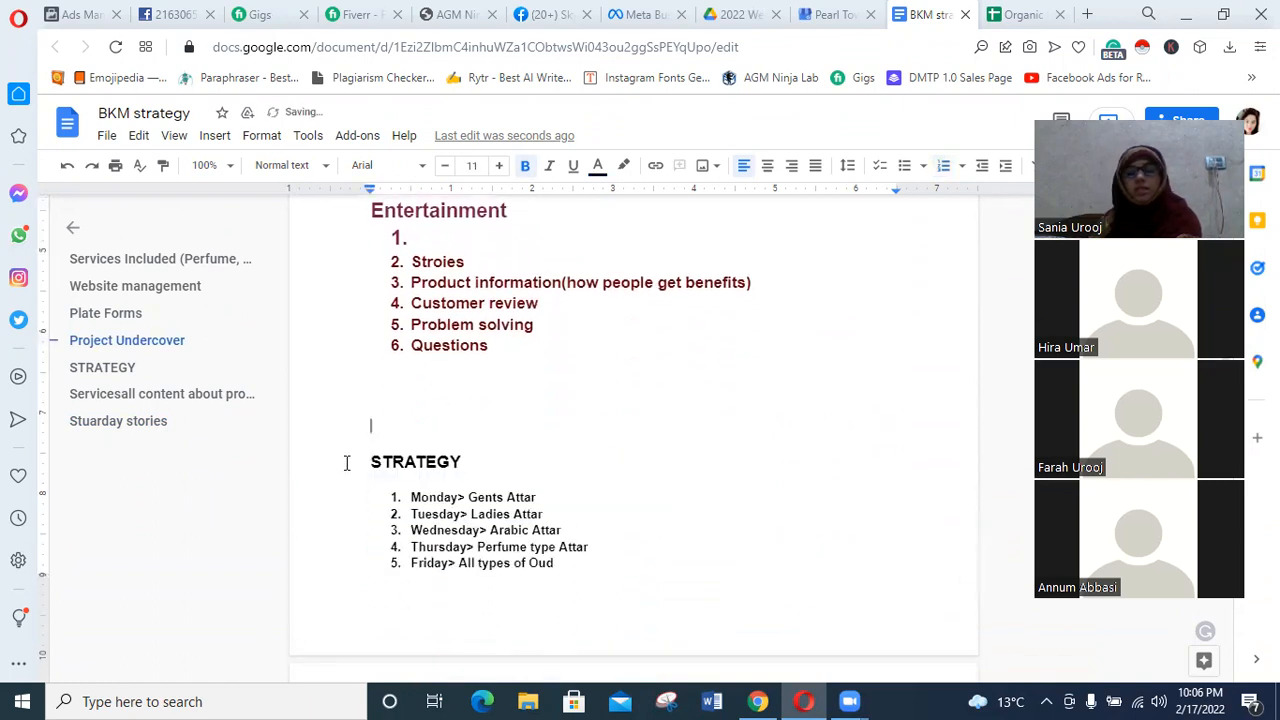
key("BackSpace")
key("BackSpace")
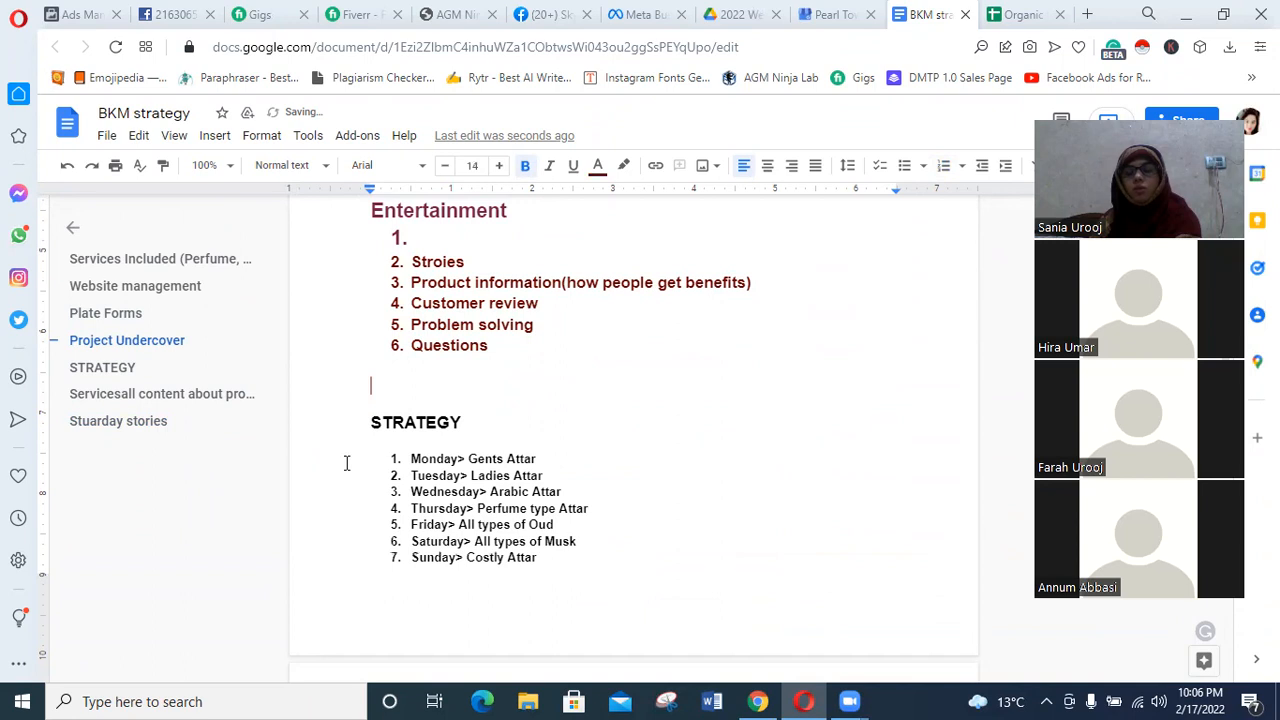
key("BackSpace")
Check the opening sections of the BKM strategy document and close it.
scroll(820, 403, "up", 2)
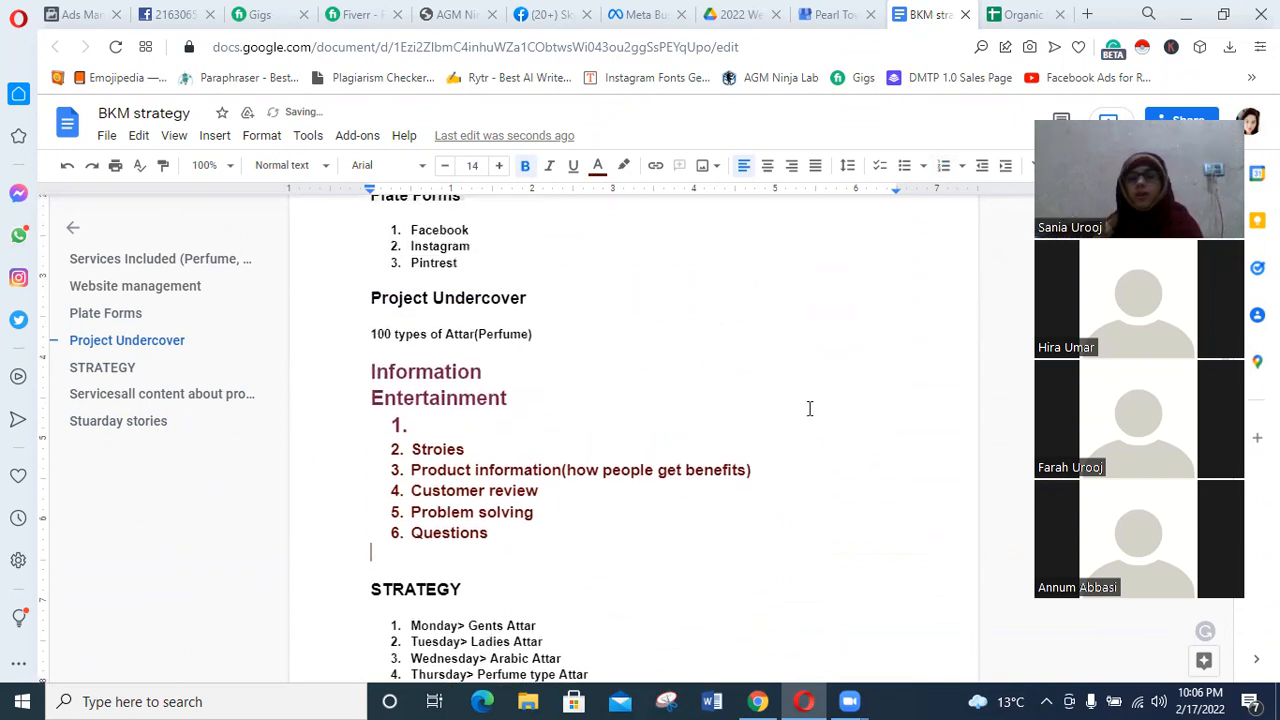
scroll(806, 408, "up", 3)
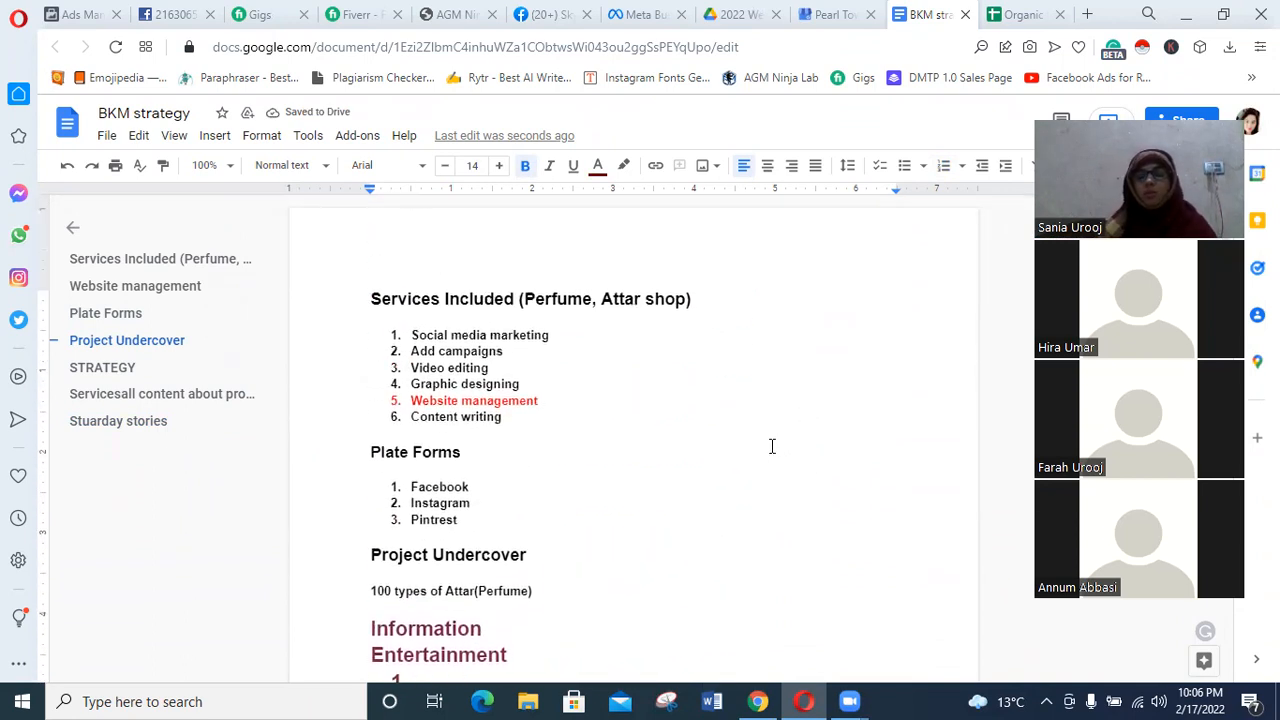
left_click(965, 14)
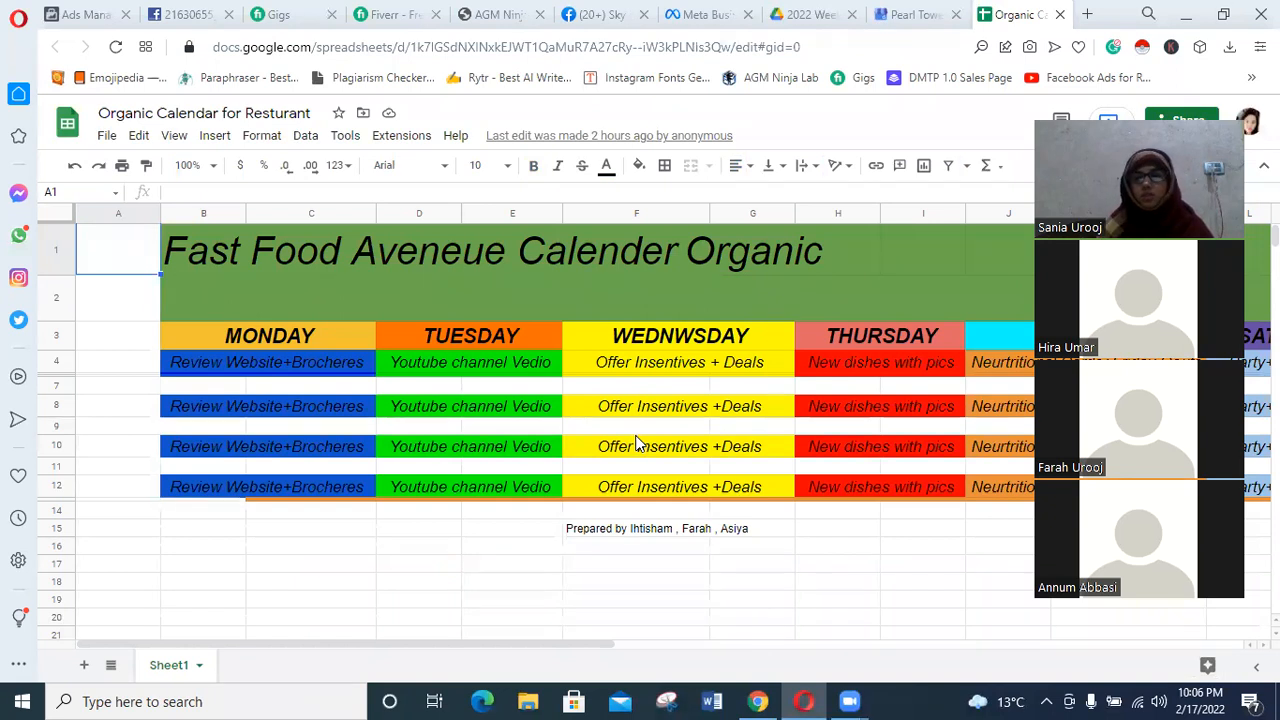
Look over the weekly content in the Organic Calendar for Resturant spreadsheet and close it.
scroll(640, 433, "down", 1)
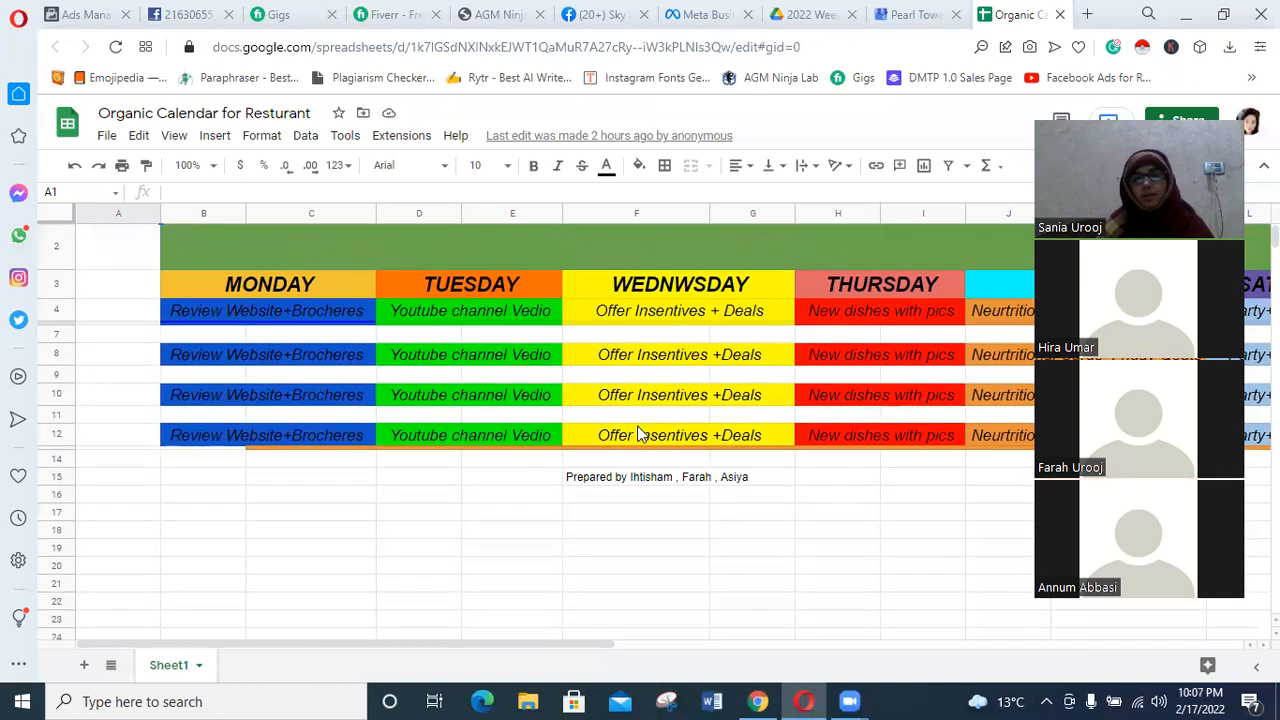
scroll(640, 433, "up", 1)
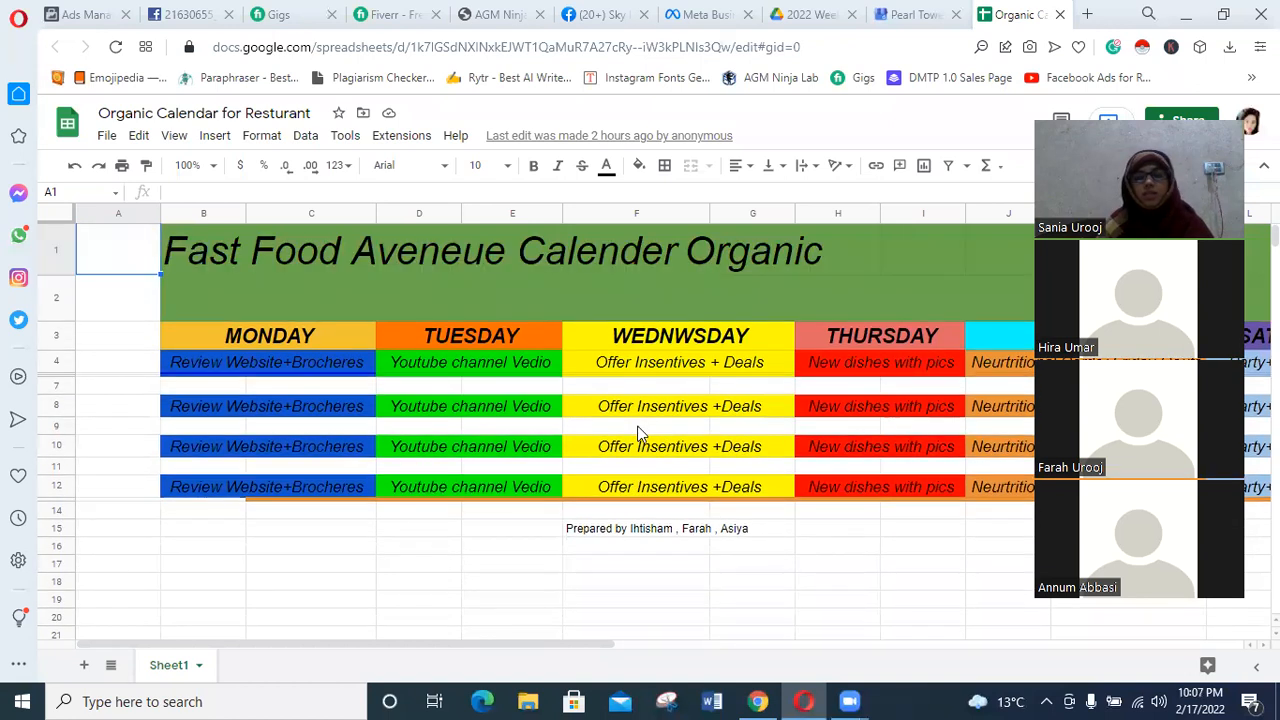
left_click(1060, 14)
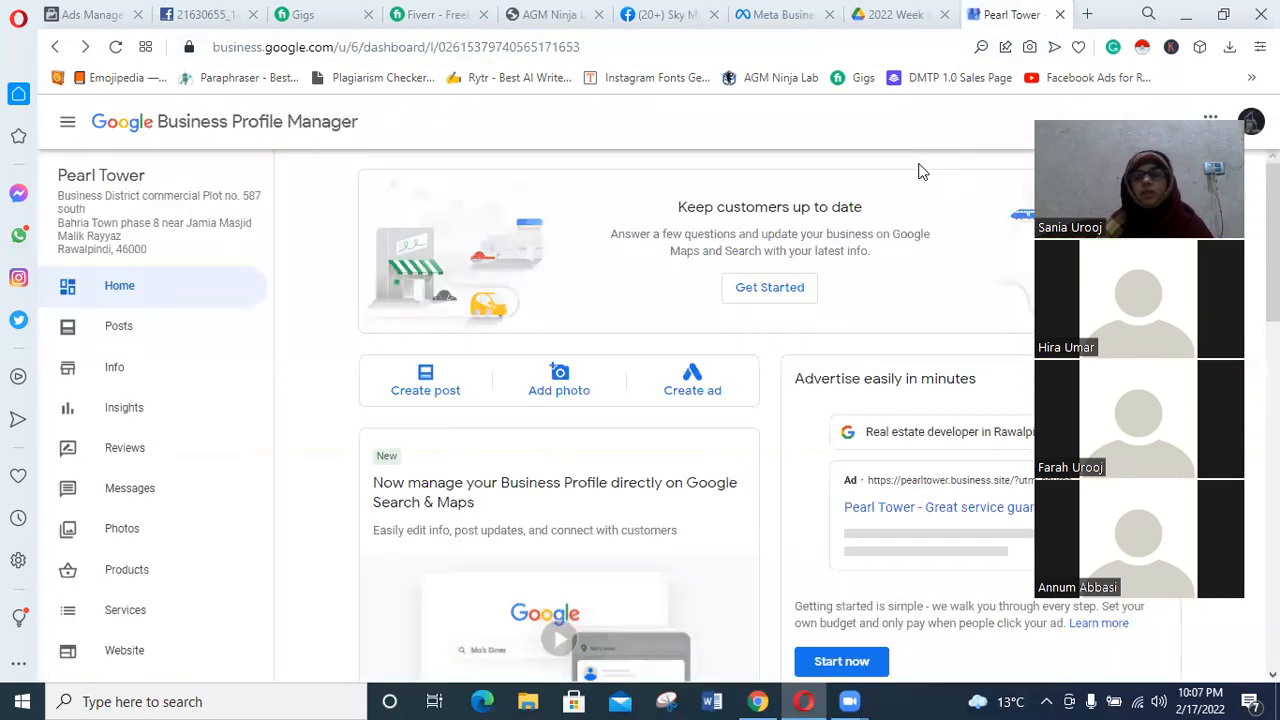
Open Facebook in a new browser tab and log out of the current account.
left_click(1087, 14)
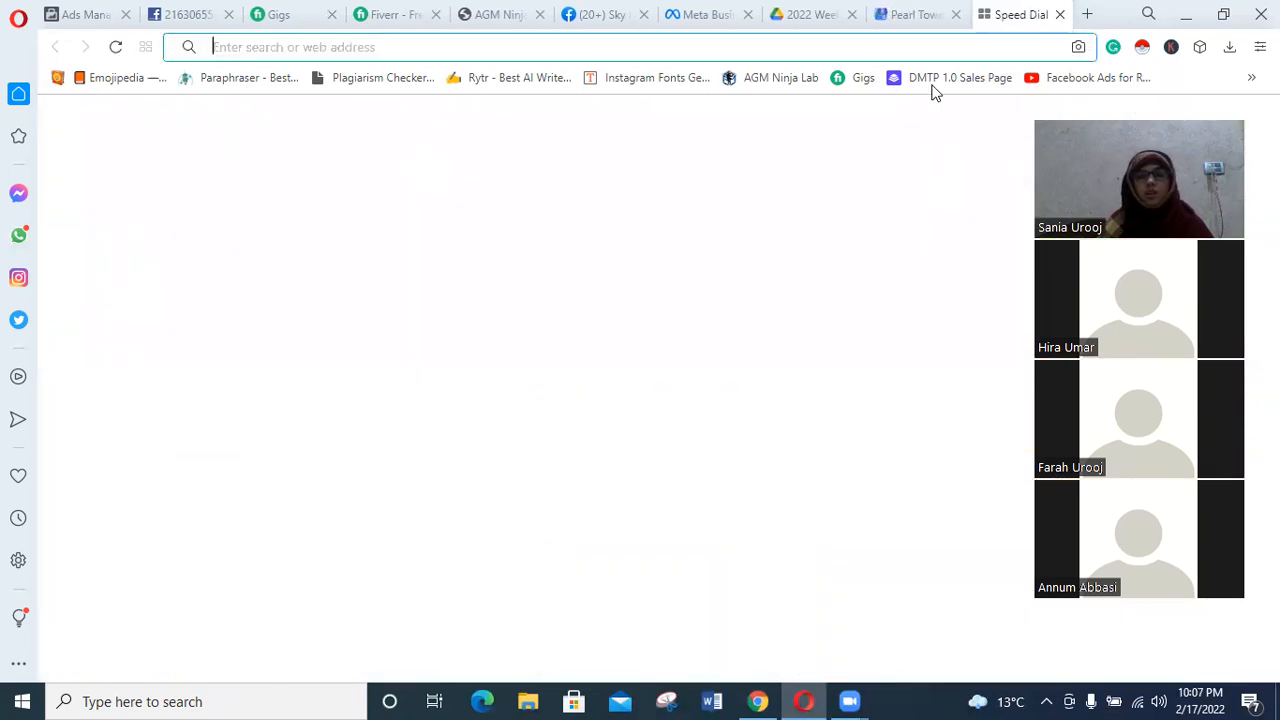
left_click(477, 270)
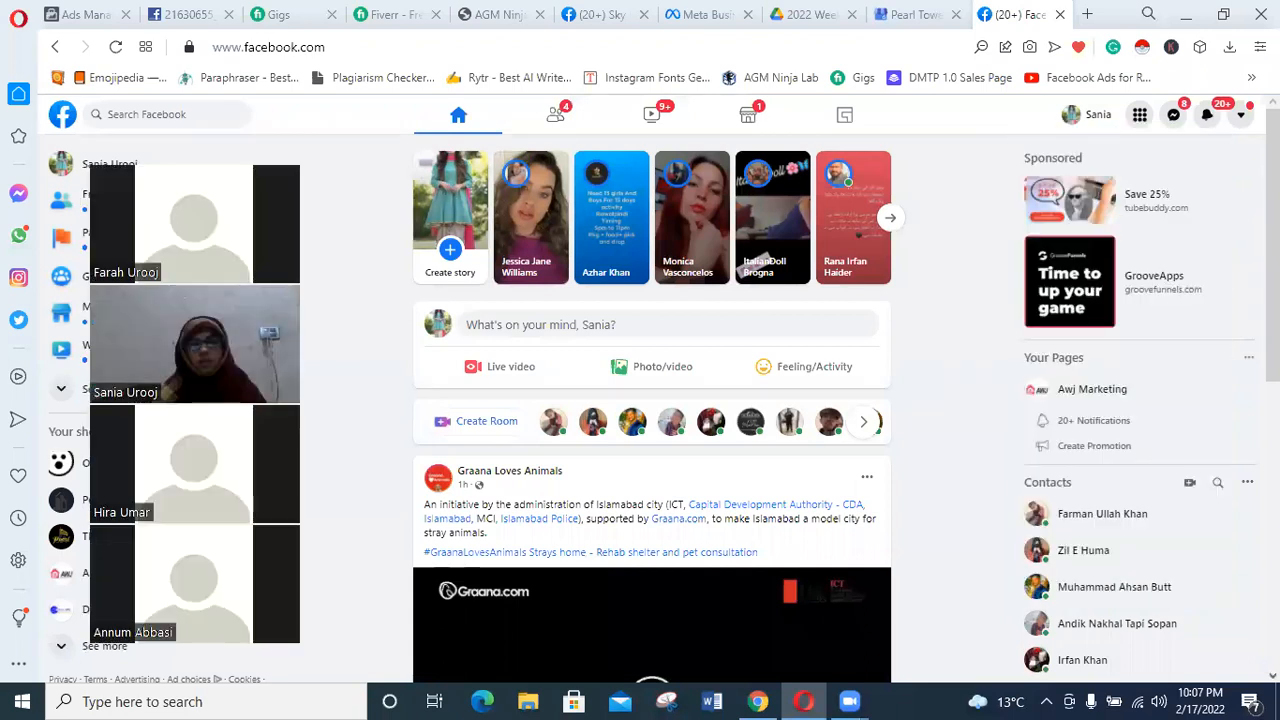
left_click(1048, 424)
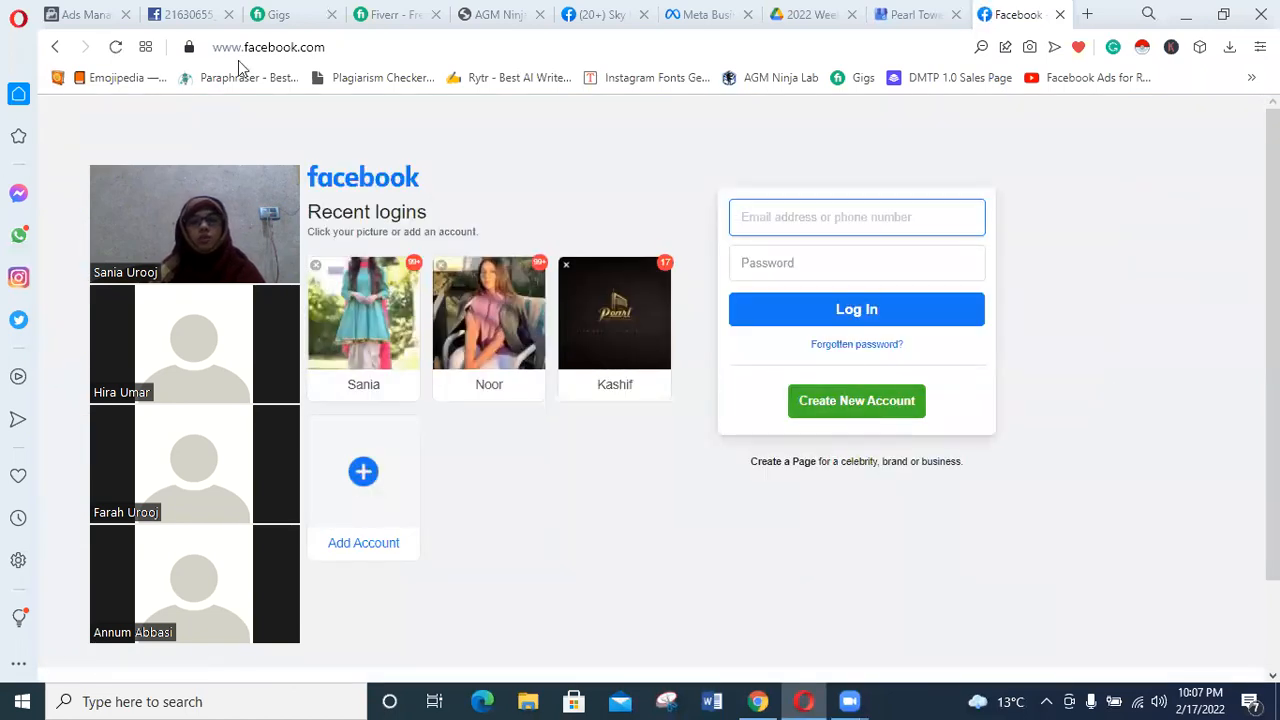
left_click(337, 47)
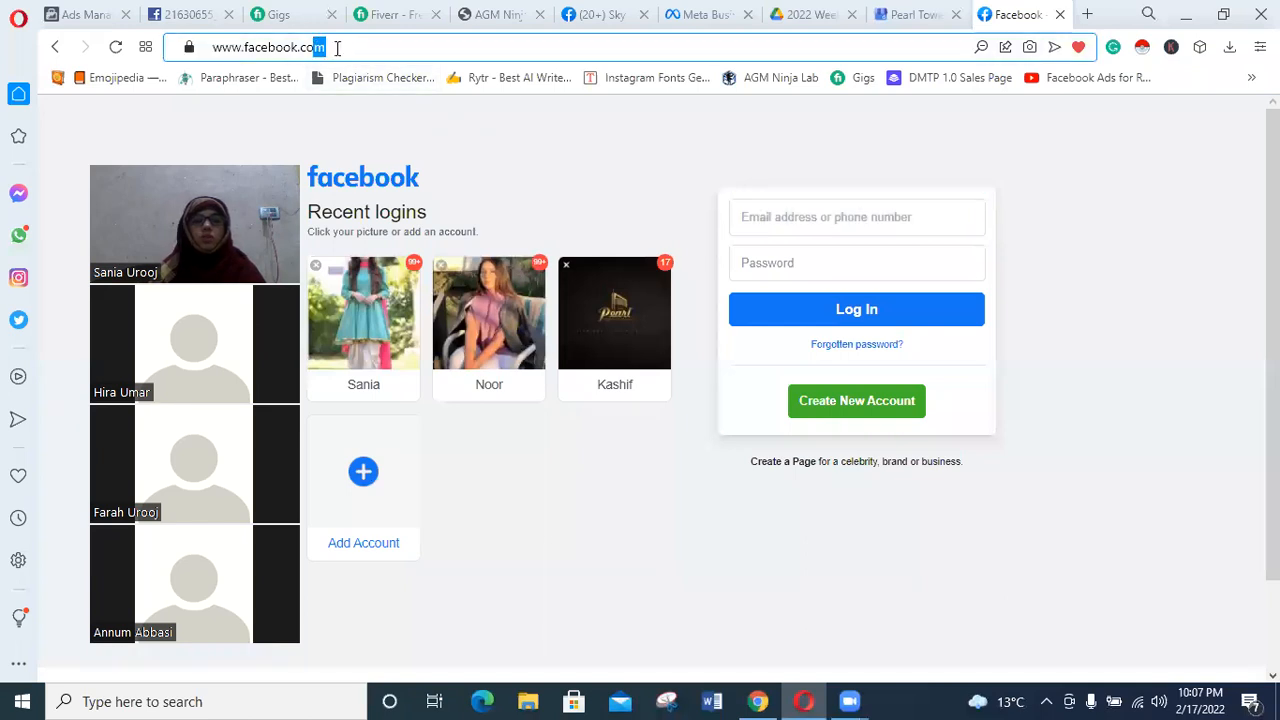
triple_click(320, 47)
key("ctrl+c")
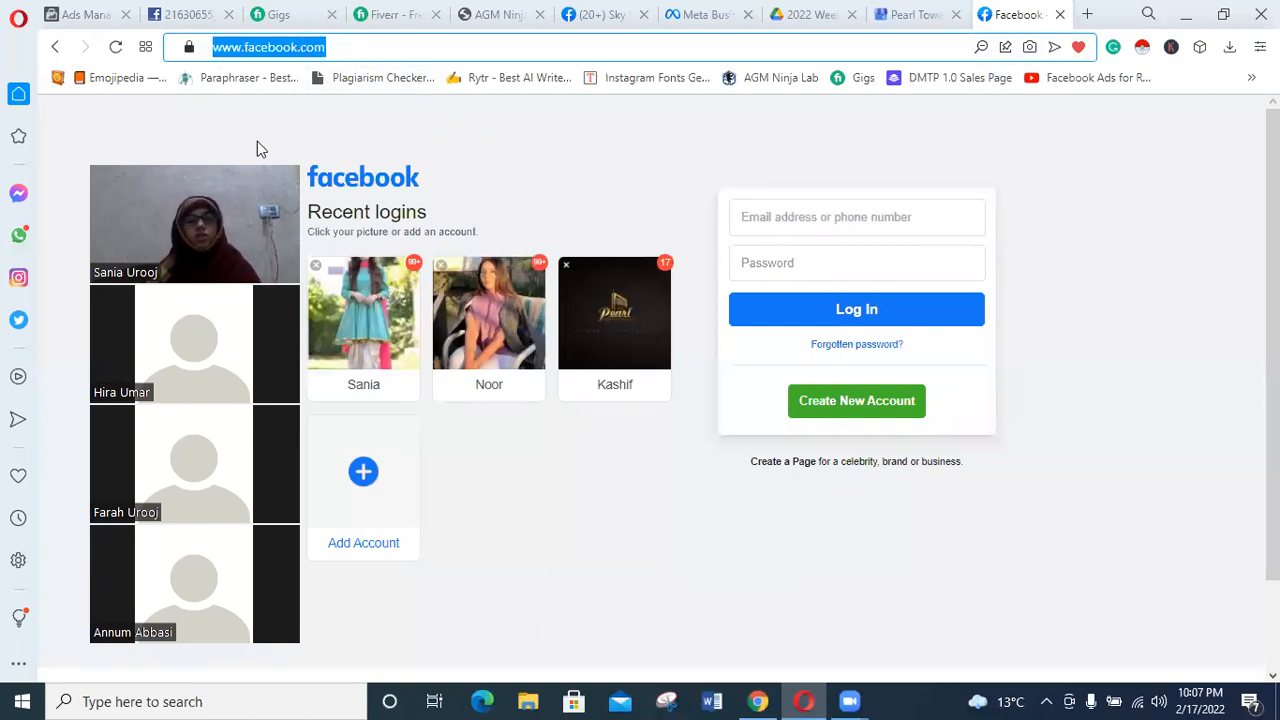
left_click(18, 234)
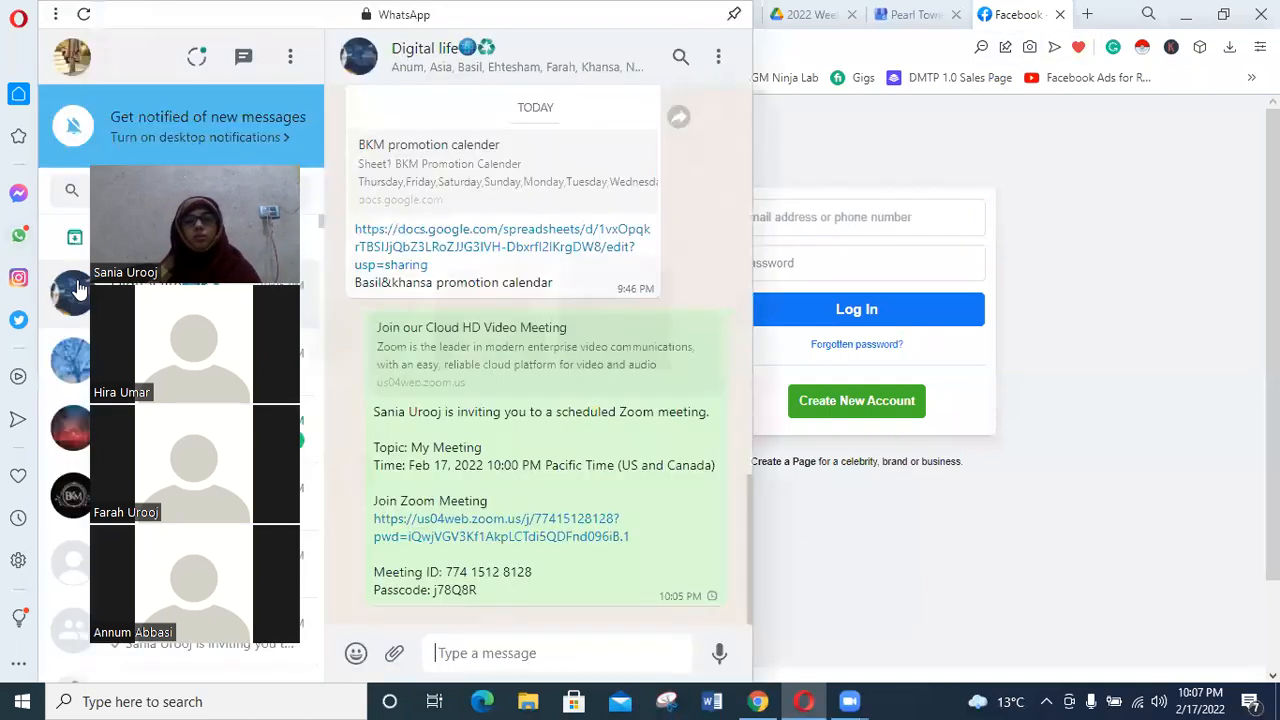
left_click(514, 636)
key("ctrl+v")
key("Return")
left_click(913, 518)
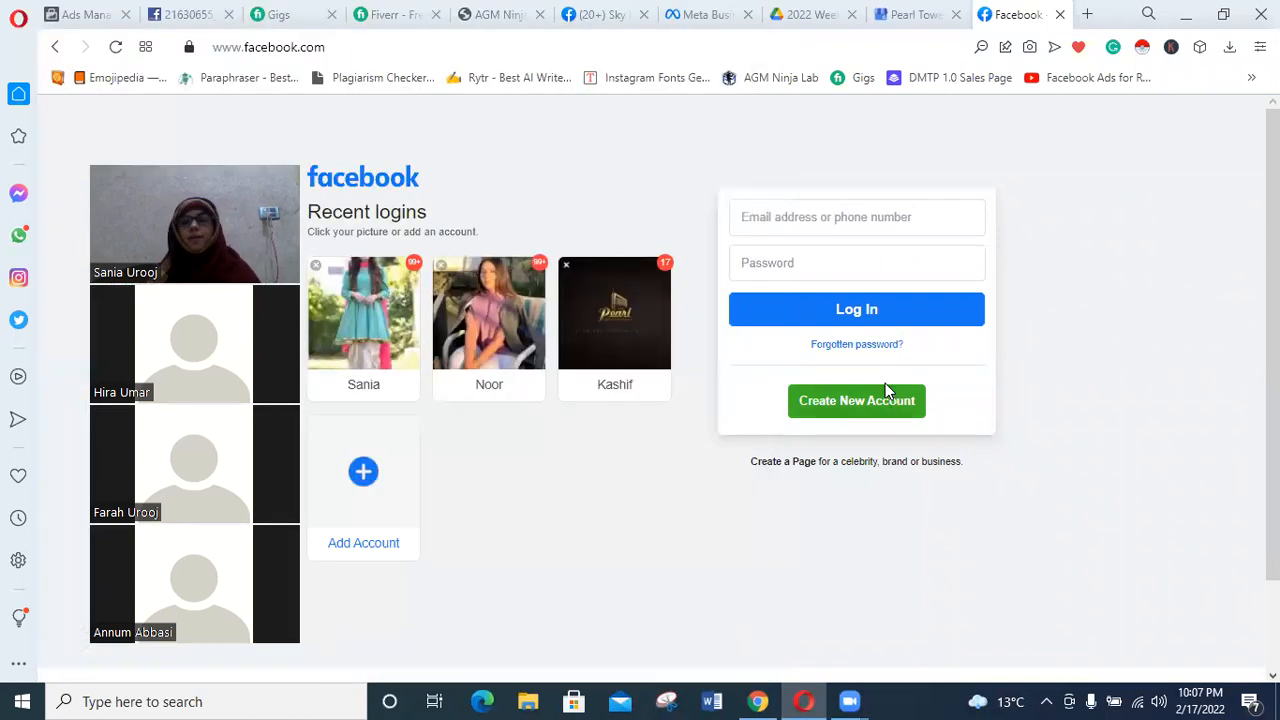
Start creating a new Facebook account and enter the account holder's first name and surname.
left_click(860, 405)
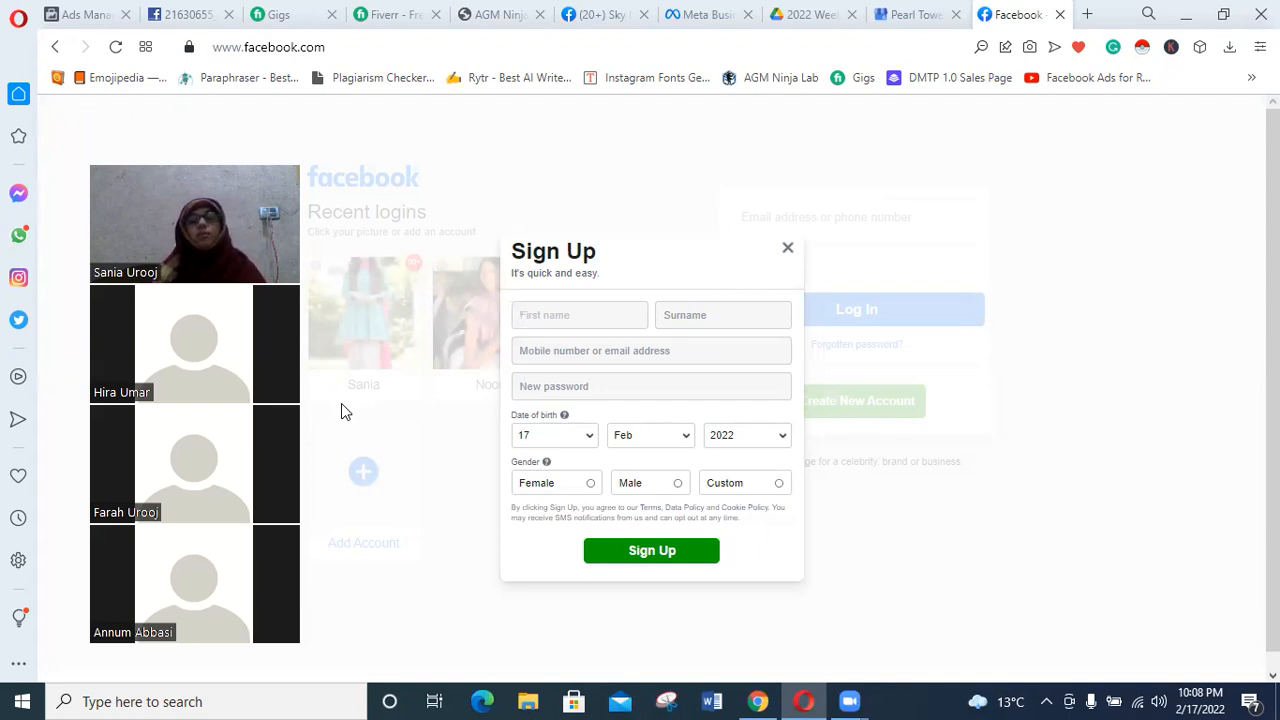
left_click(708, 325)
left_click(551, 314)
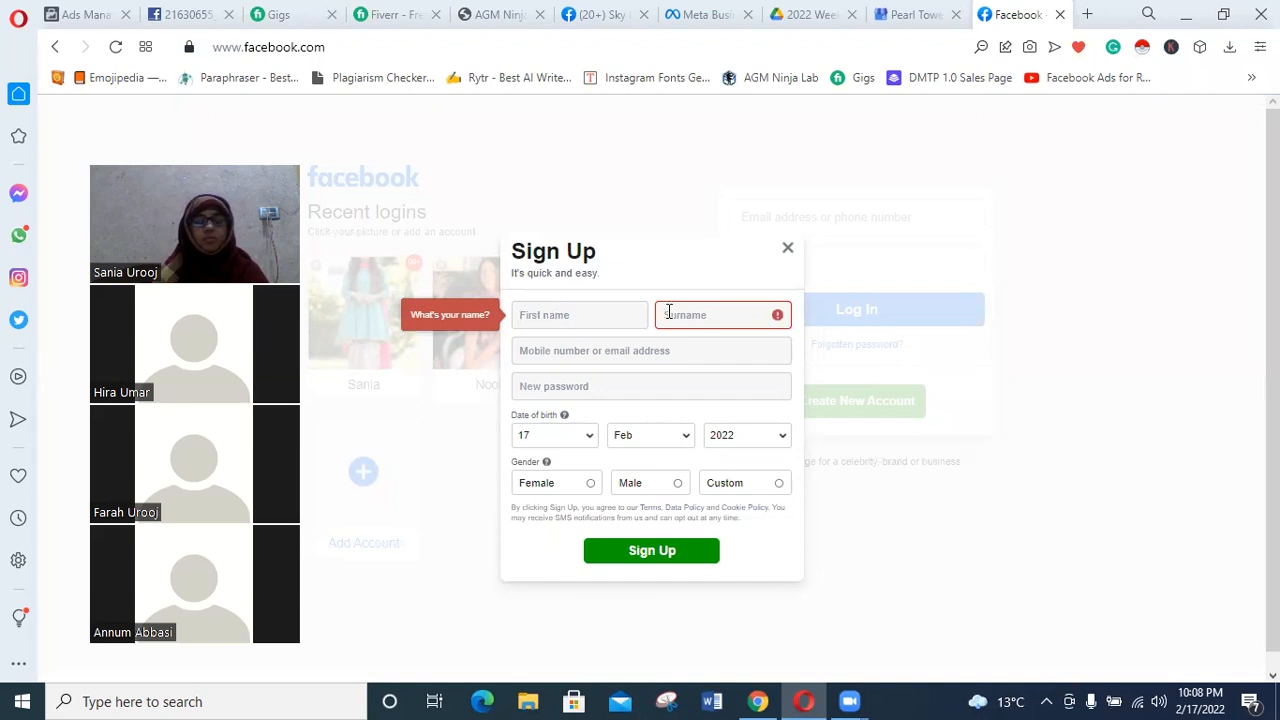
type("sania")
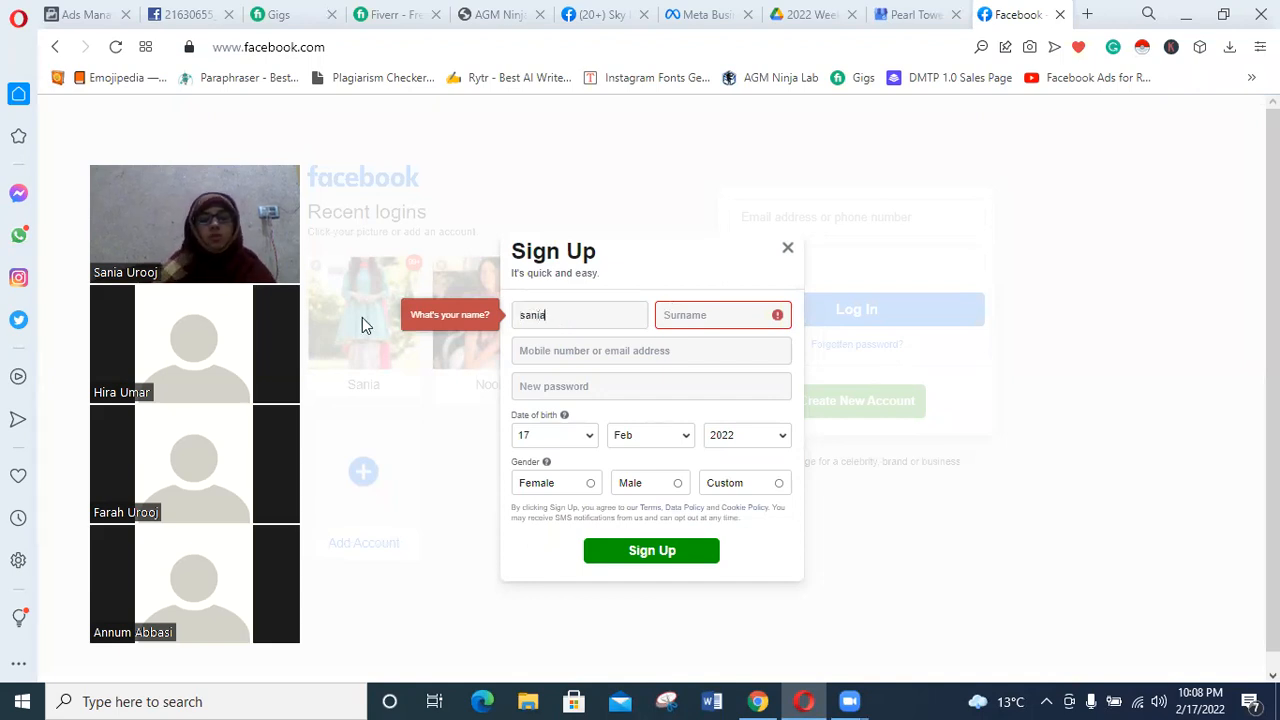
key("BackSpace")
key("BackSpace")
key("BackSpace")
key("BackSpace")
key("BackSpace")
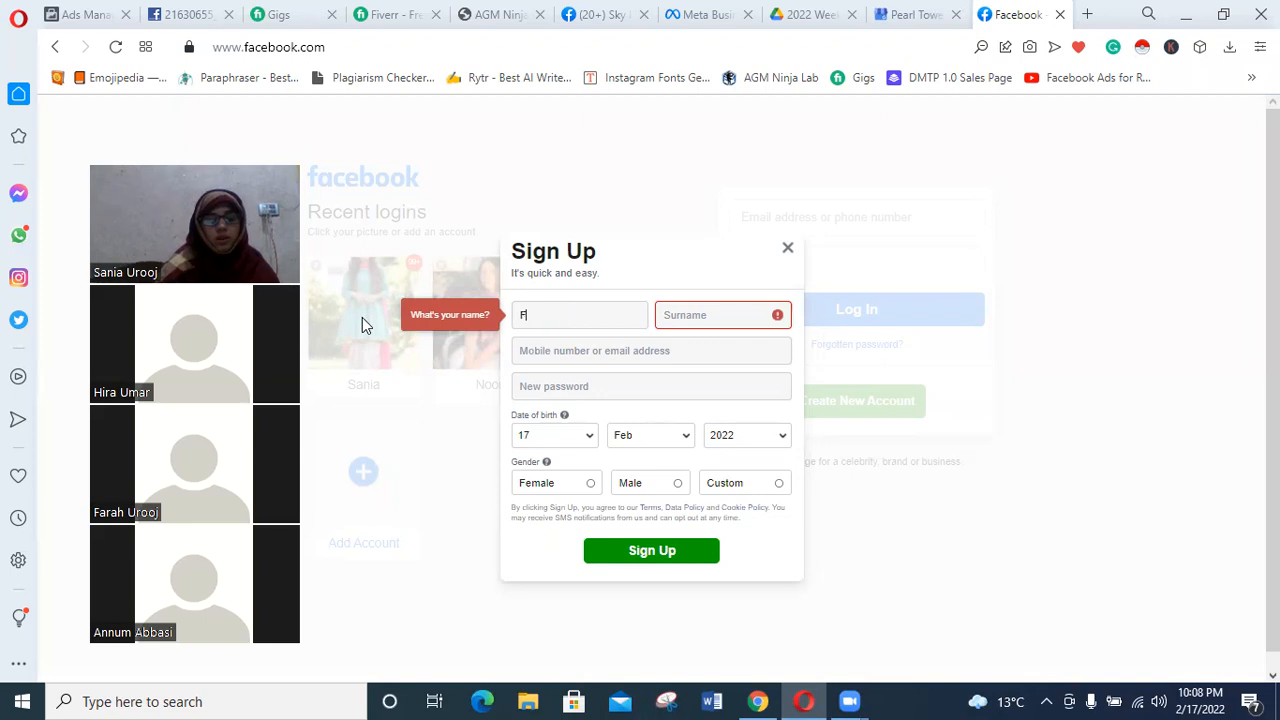
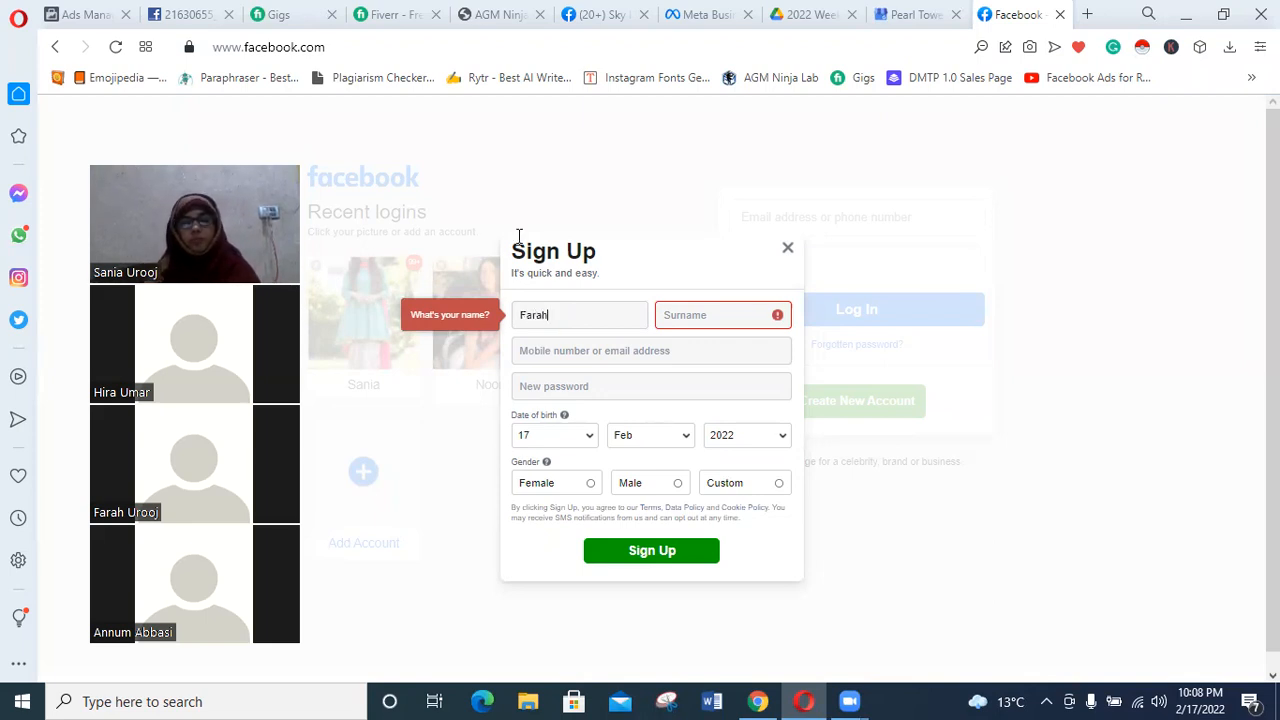
left_click(699, 315)
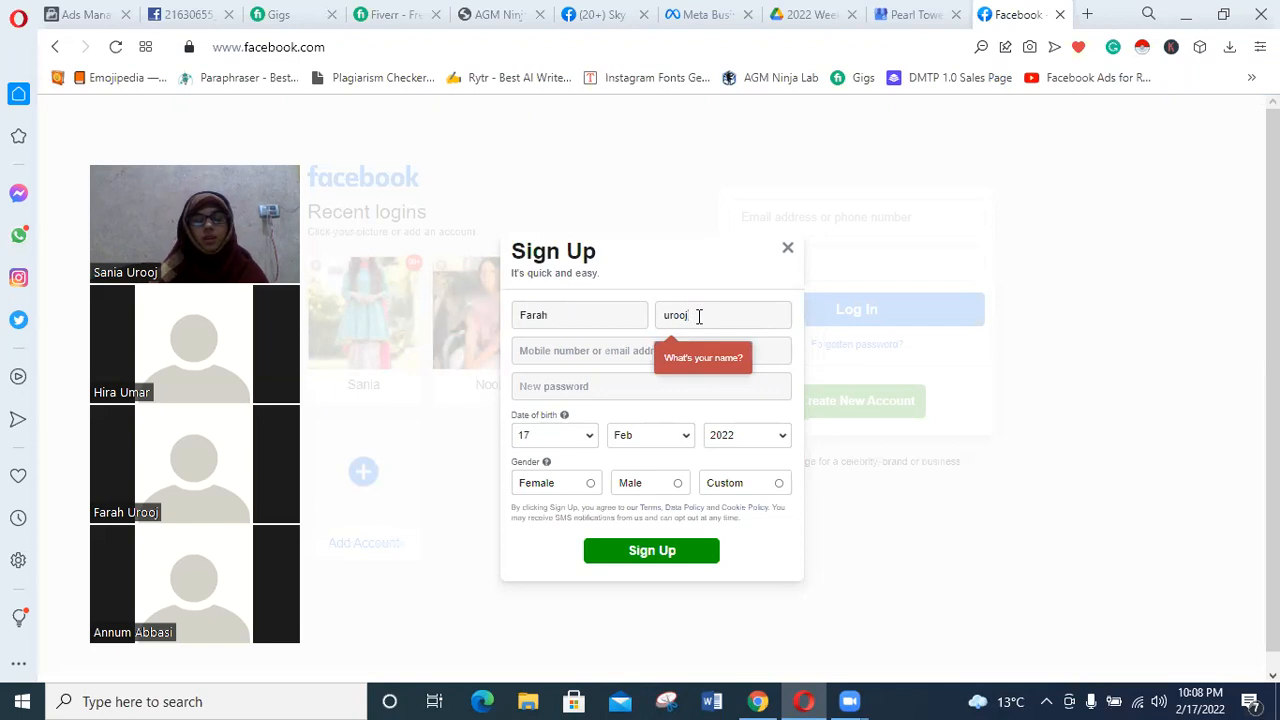
key("Tab")
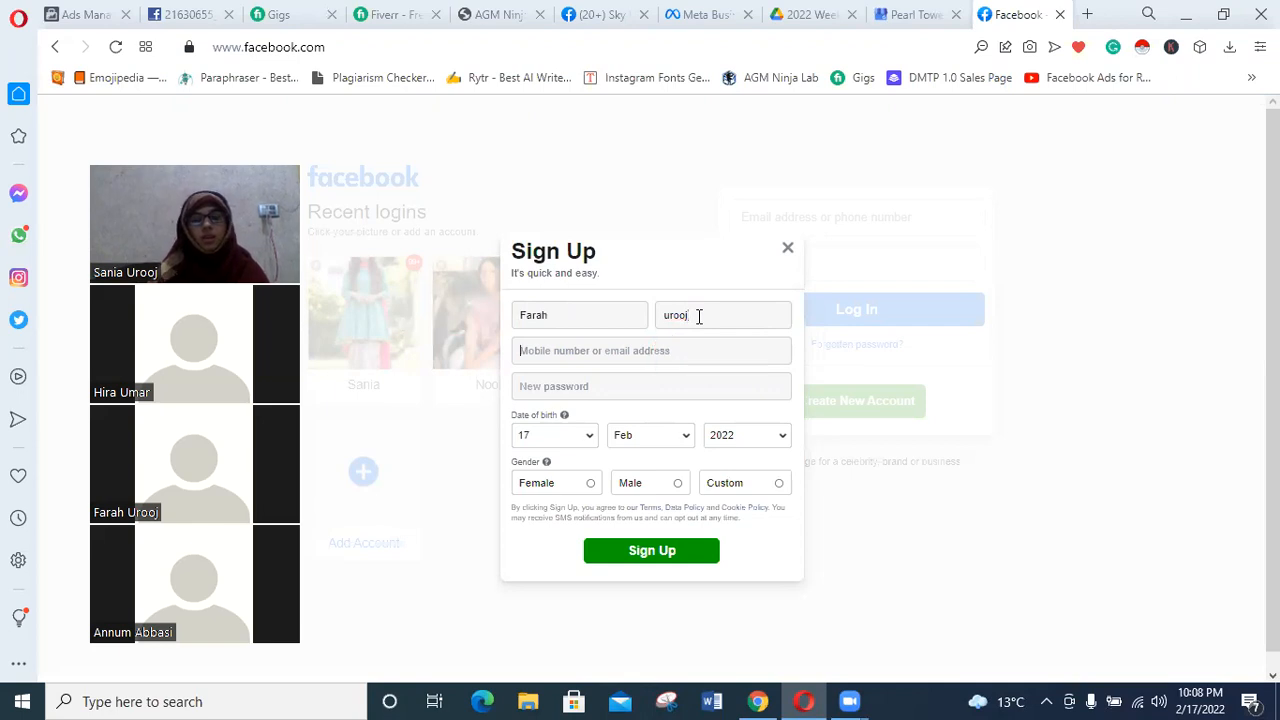
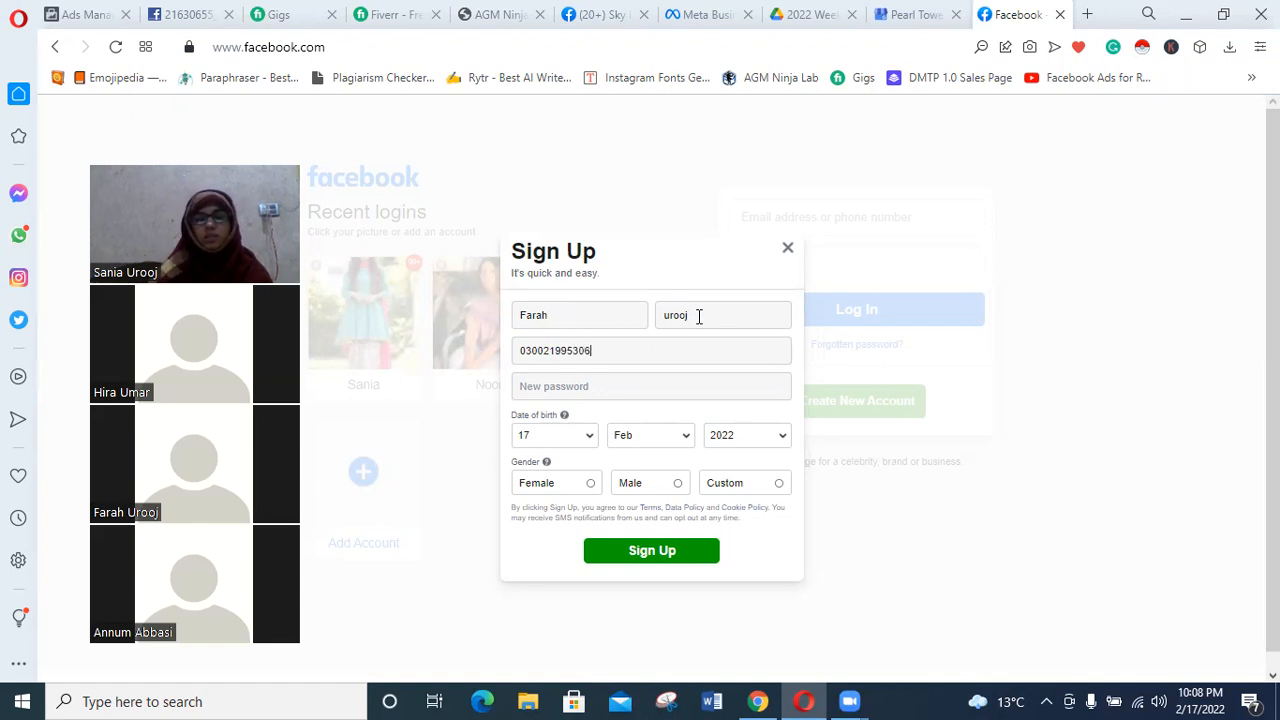
Enter the mobile number and the new account password in the sign-up form.
key("Tab")
type("•••••••••••")
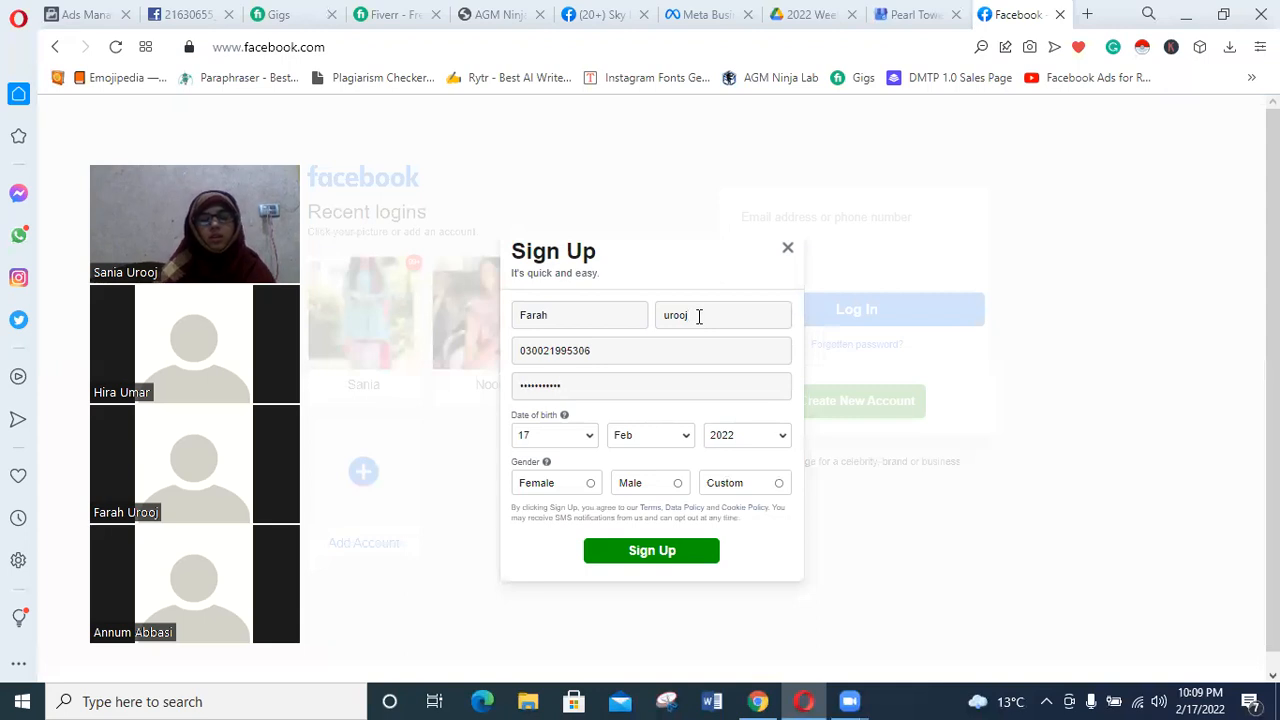
Set the day, month and year of the account holder's date of birth in the sign-up form.
left_click(555, 438)
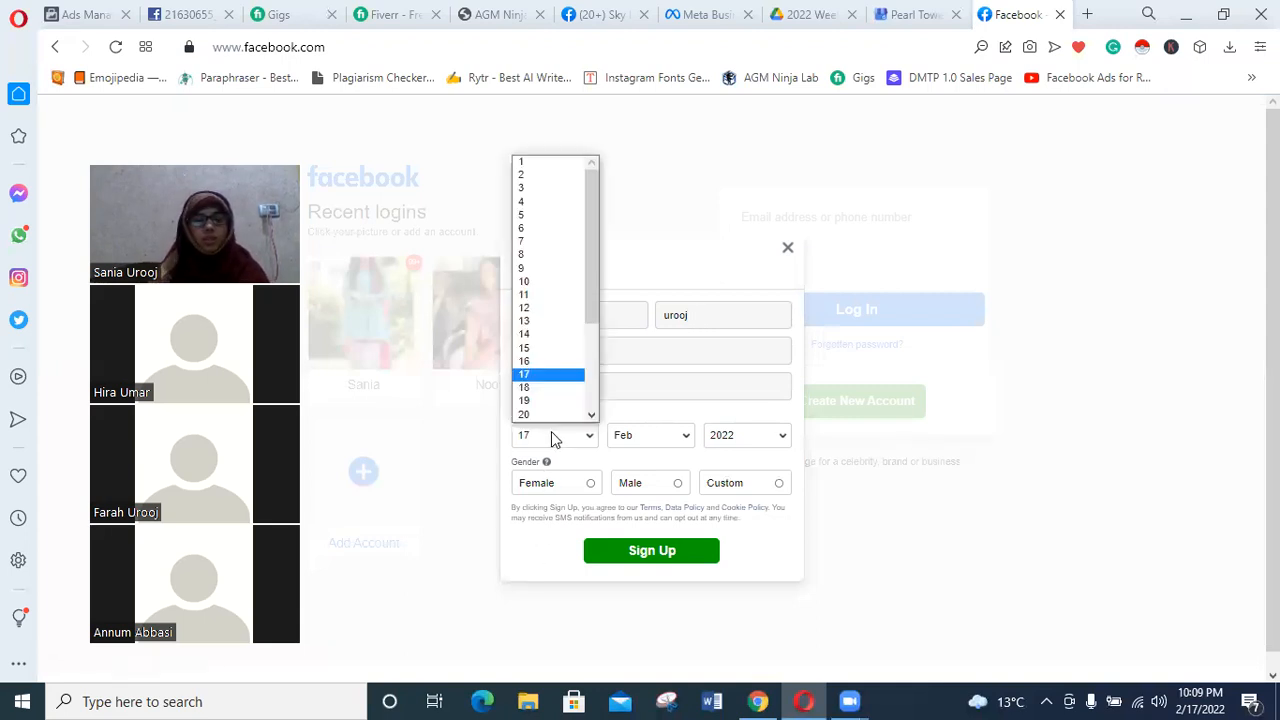
left_click(551, 431)
left_click(568, 422)
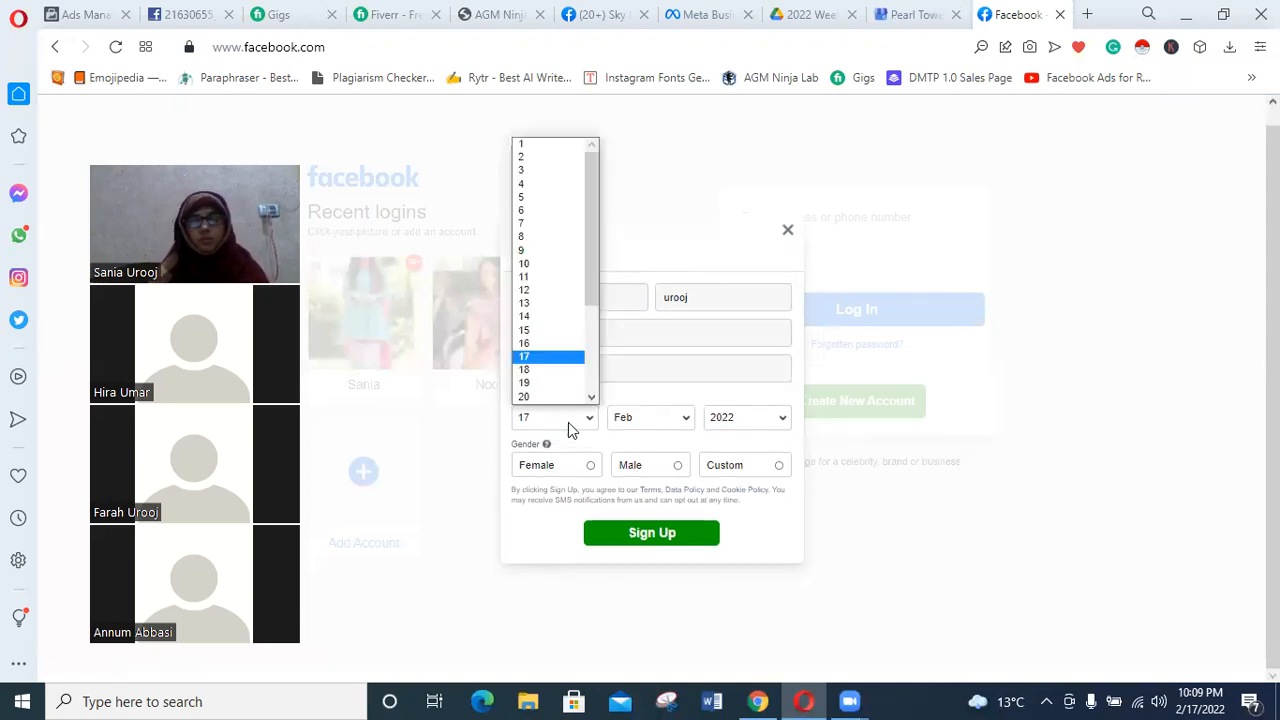
key("2")
key("4")
left_click(619, 422)
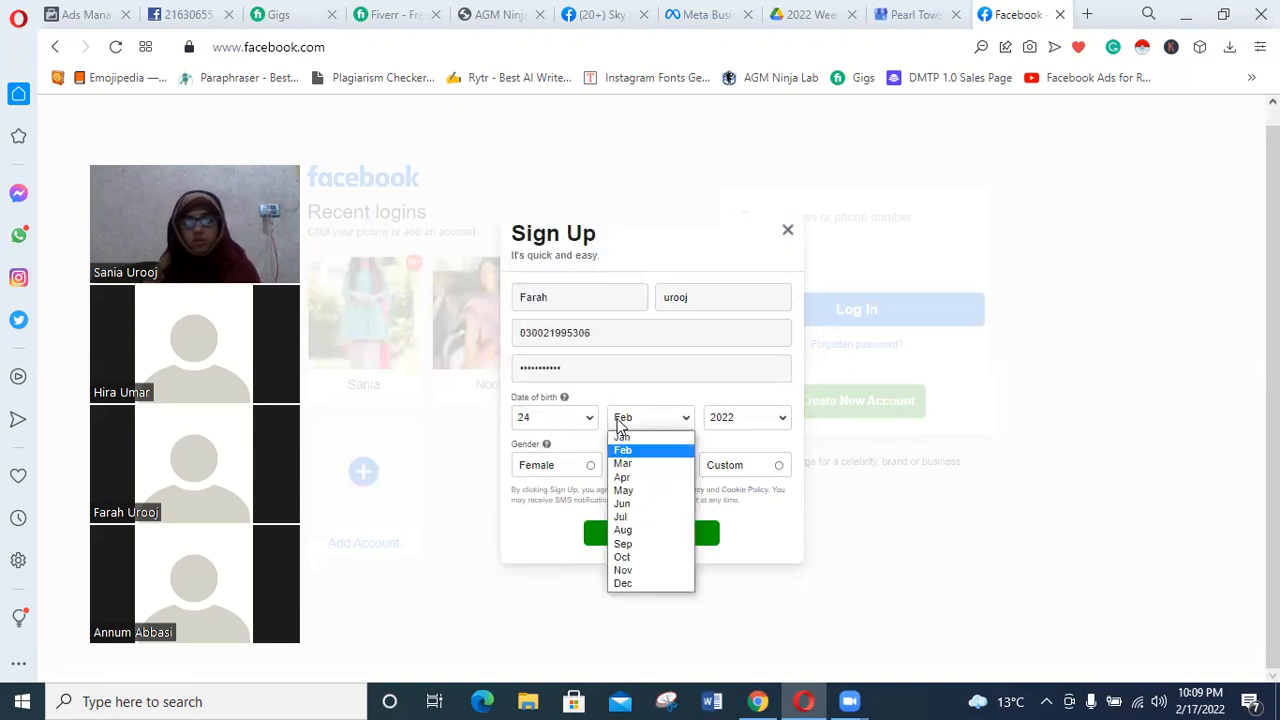
left_click(641, 477)
left_click(733, 421)
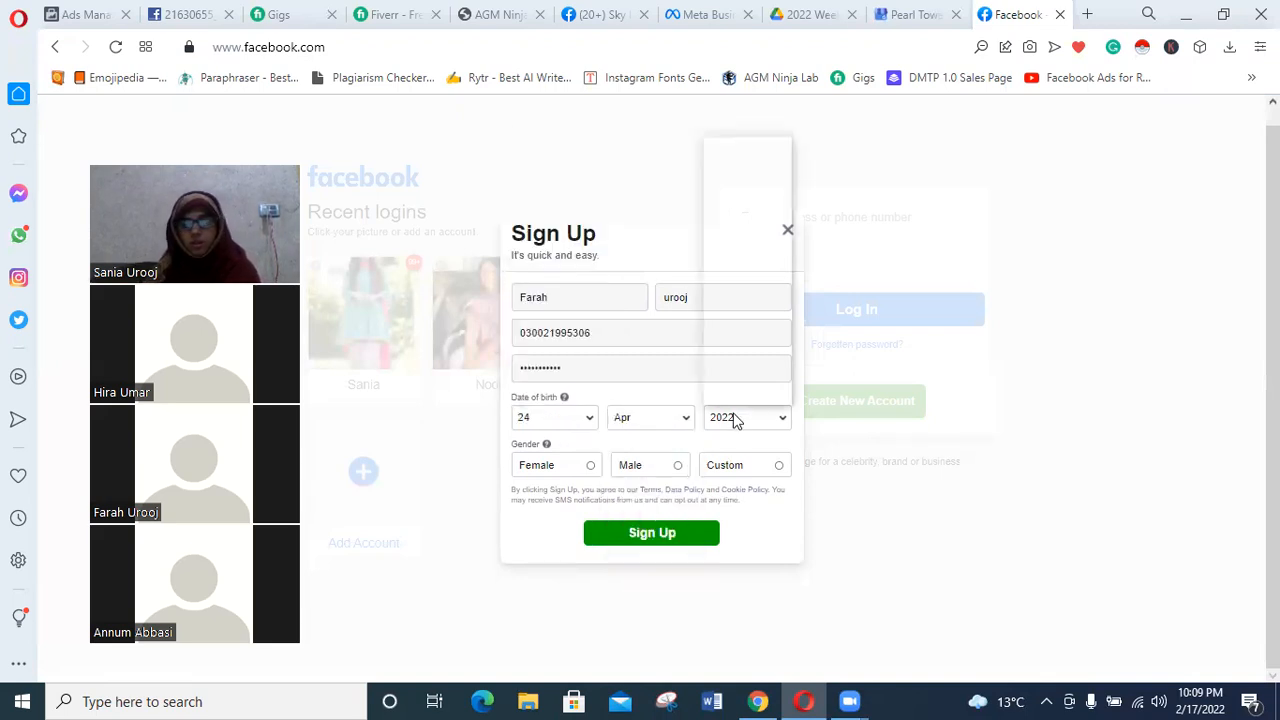
key("2")
key("0")
key("0")
key("4")
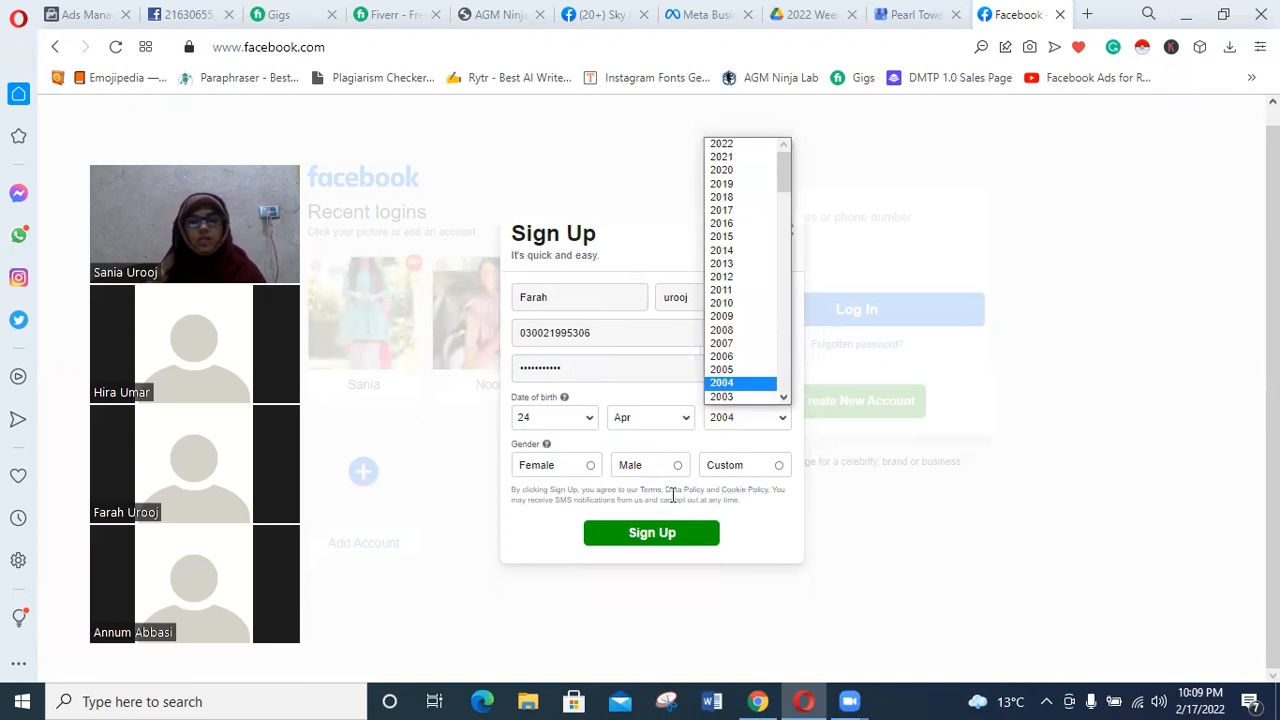
Set the gender to Female and clear the mobile number in the sign-up form.
left_click(578, 472)
left_click(591, 467)
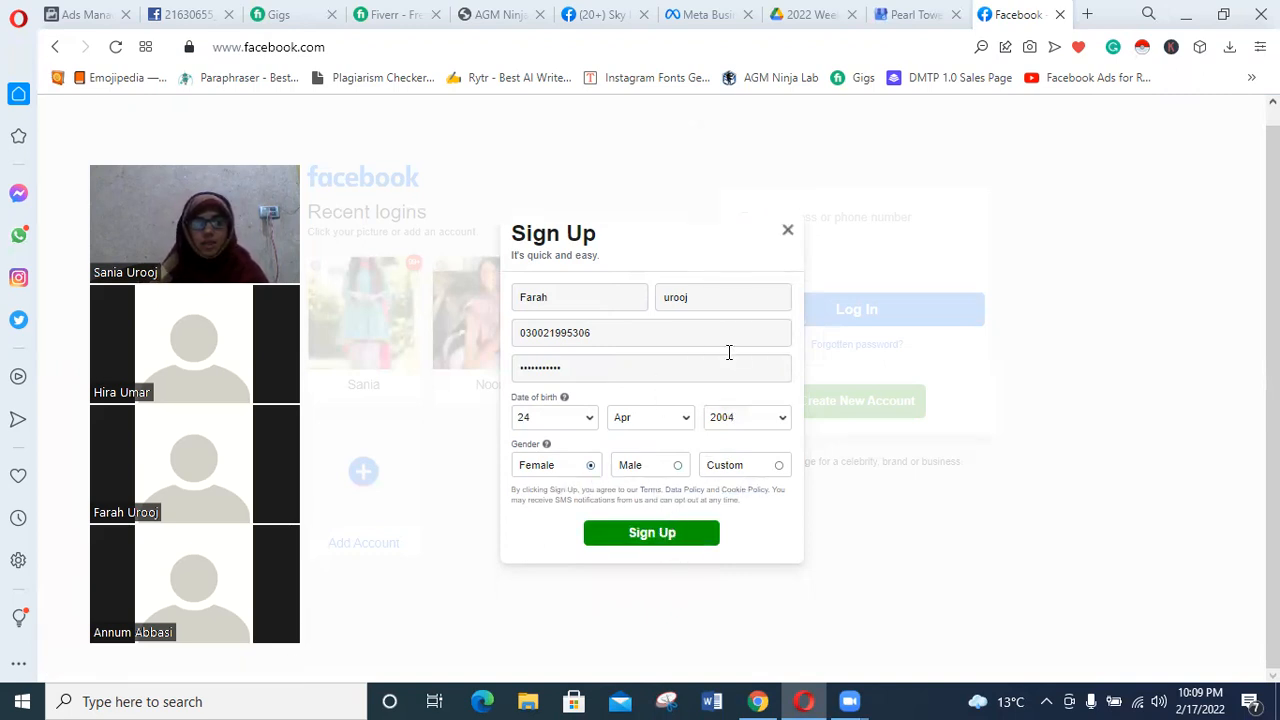
left_click_drag(612, 333, 319, 303)
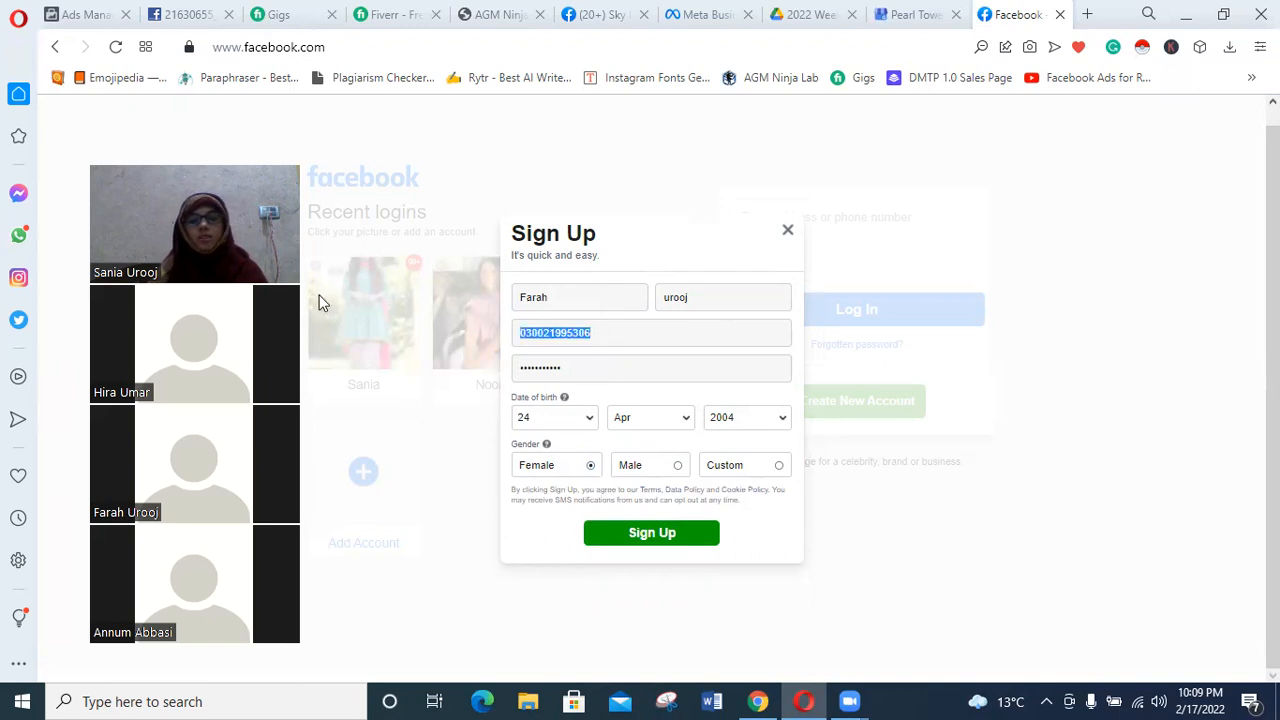
key("BackSpace")
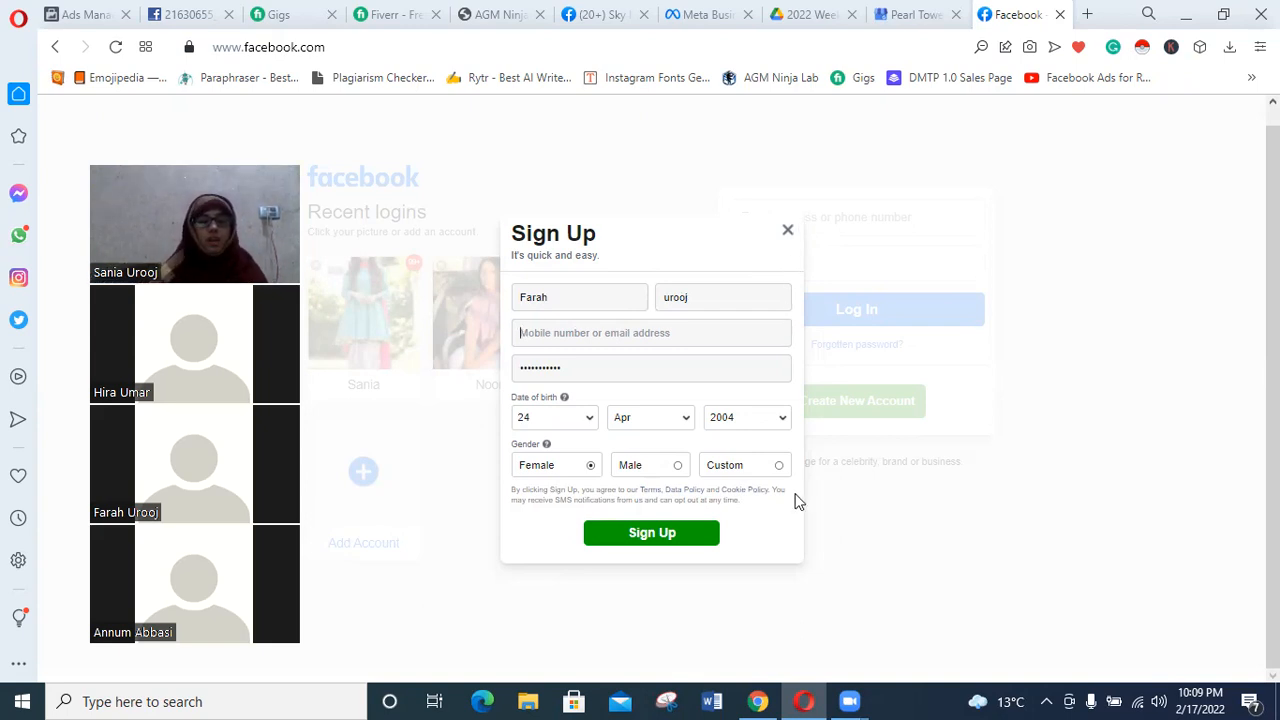
Close the sign-up form and log in to the existing Facebook account.
left_click(788, 231)
left_click(849, 252)
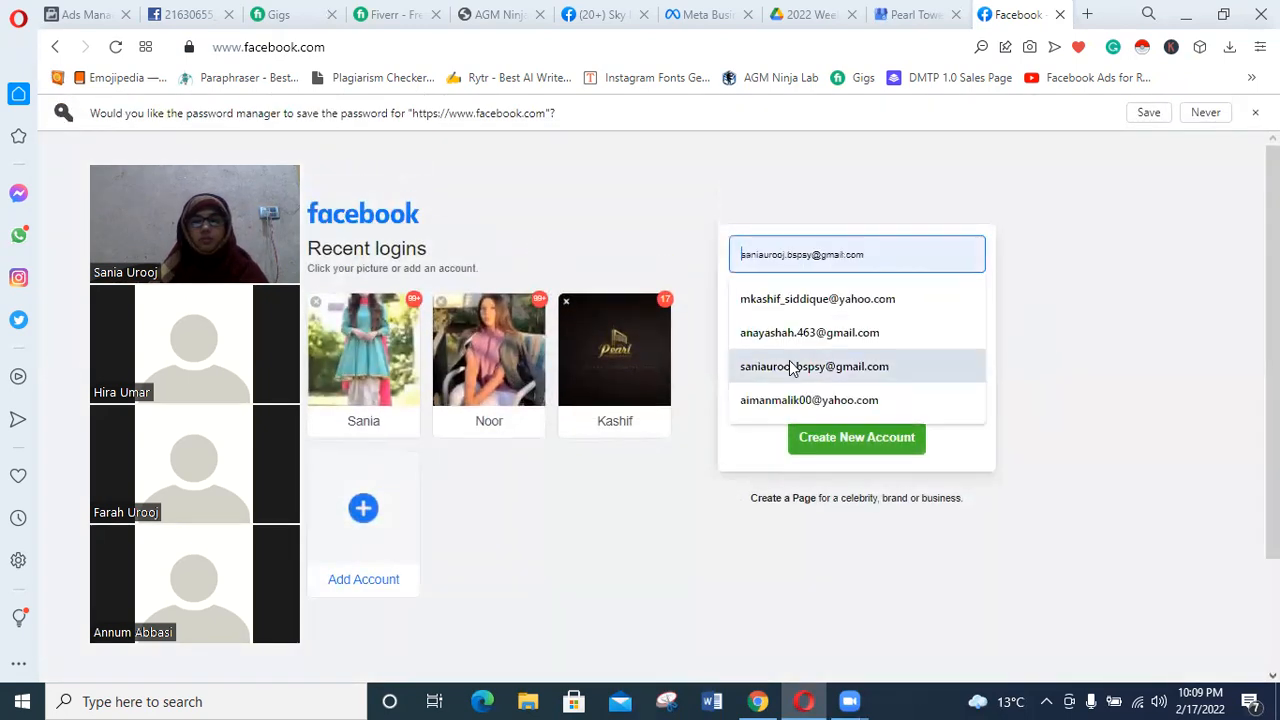
left_click(921, 443)
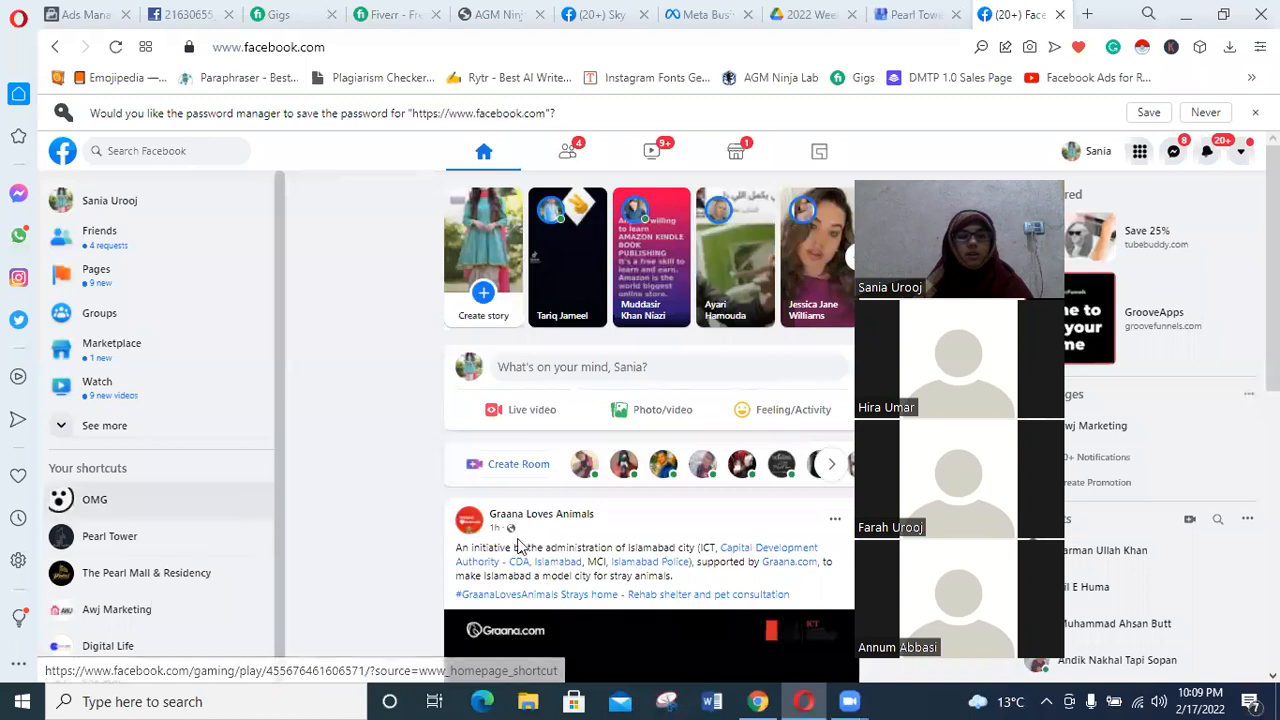
Look through the list of managed Pages and start creating a new Page.
scroll(227, 341, "down", 1)
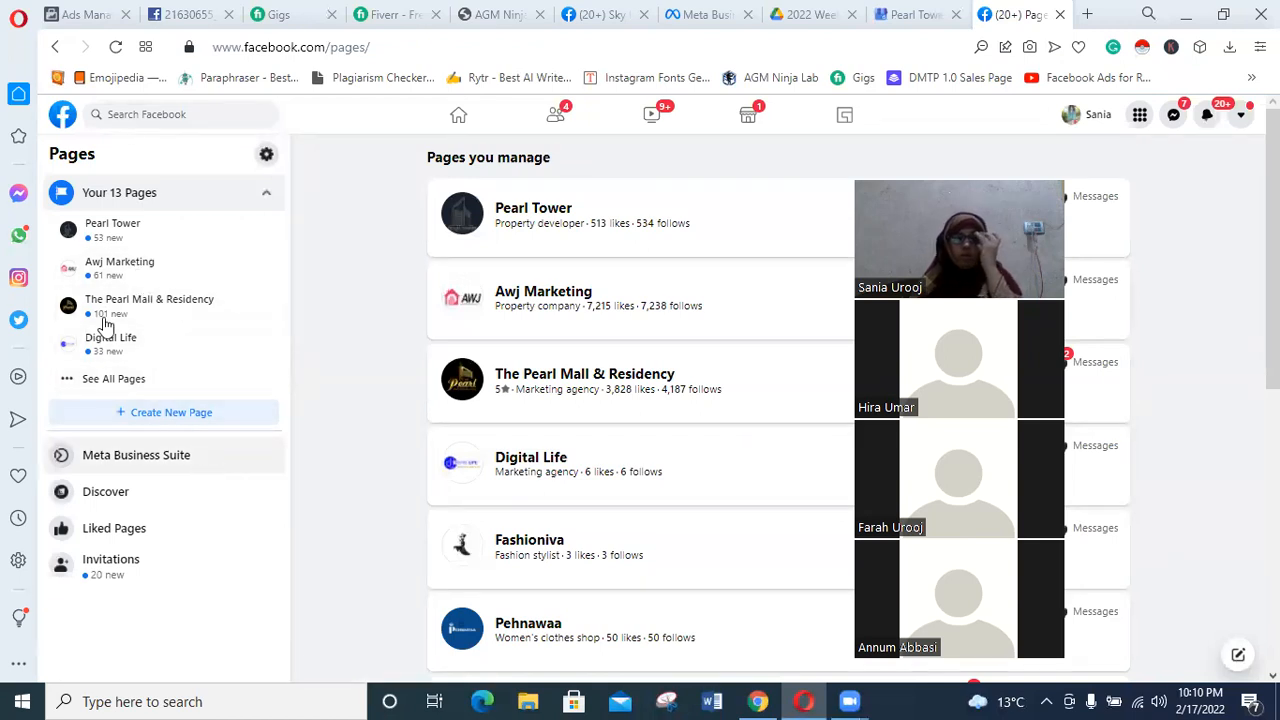
scroll(180, 274, "down", 2)
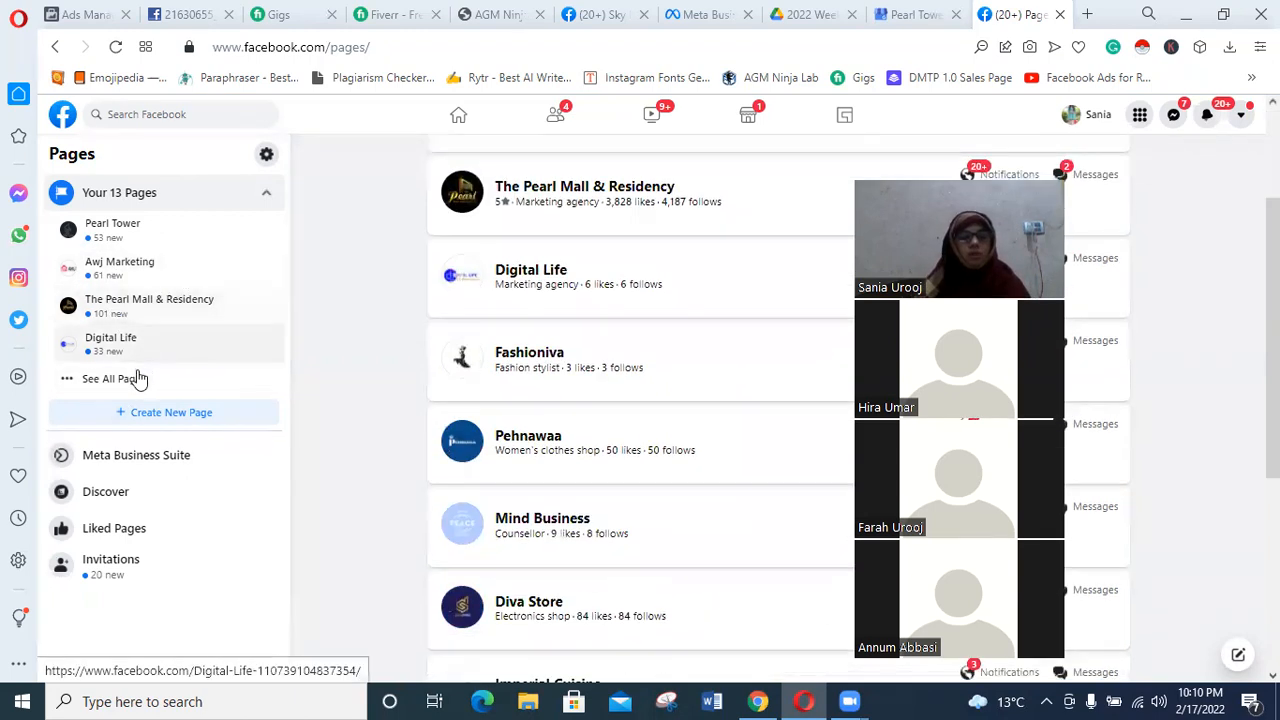
scroll(160, 410, "up", 1)
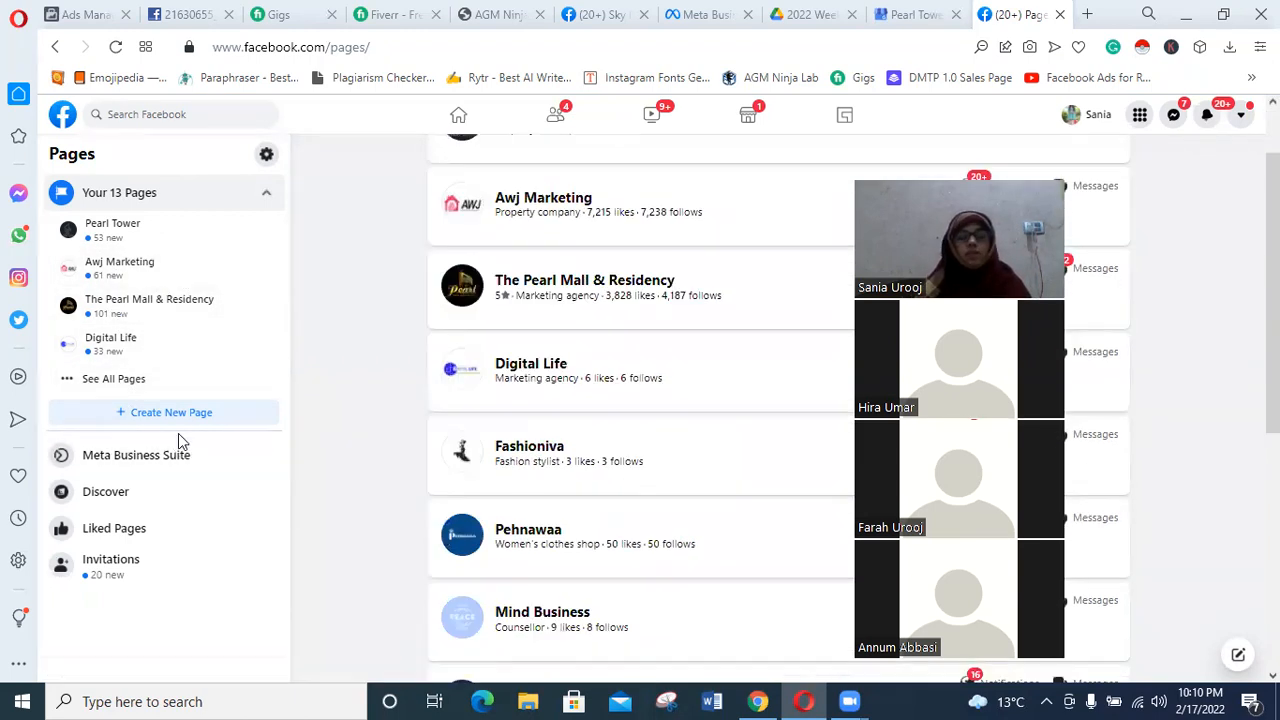
scroll(133, 400, "up", 1)
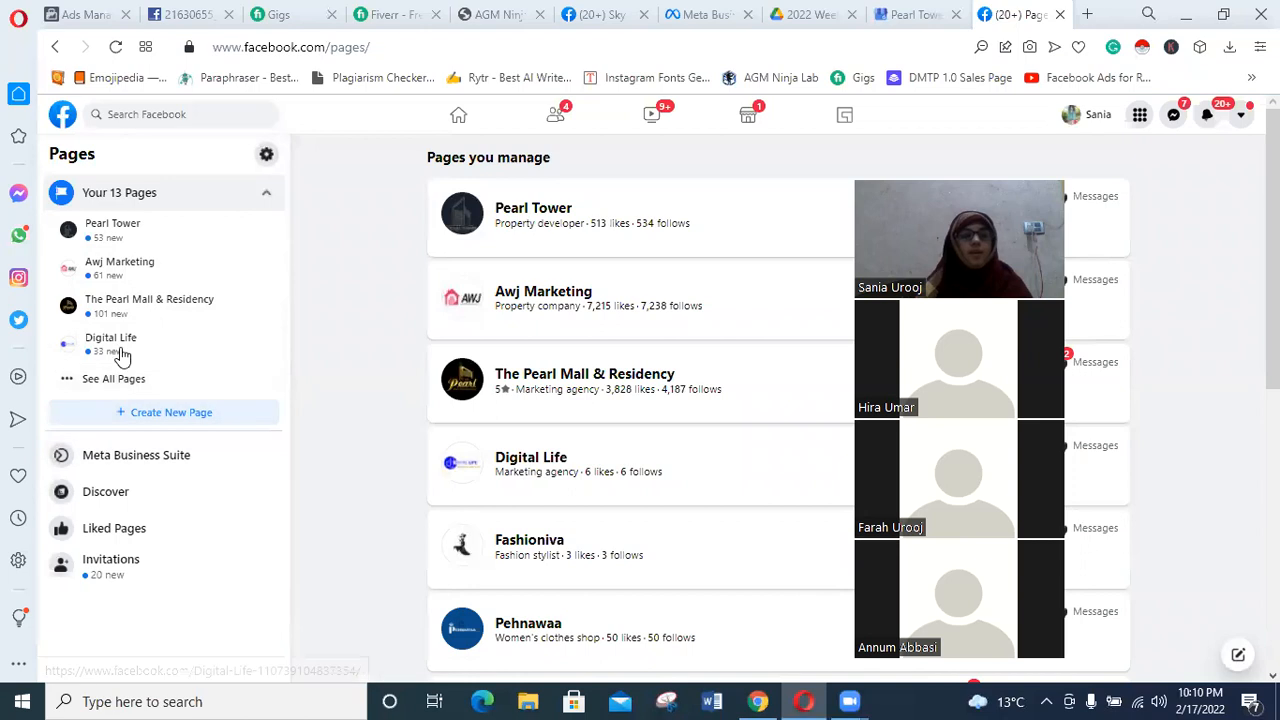
left_click(163, 412)
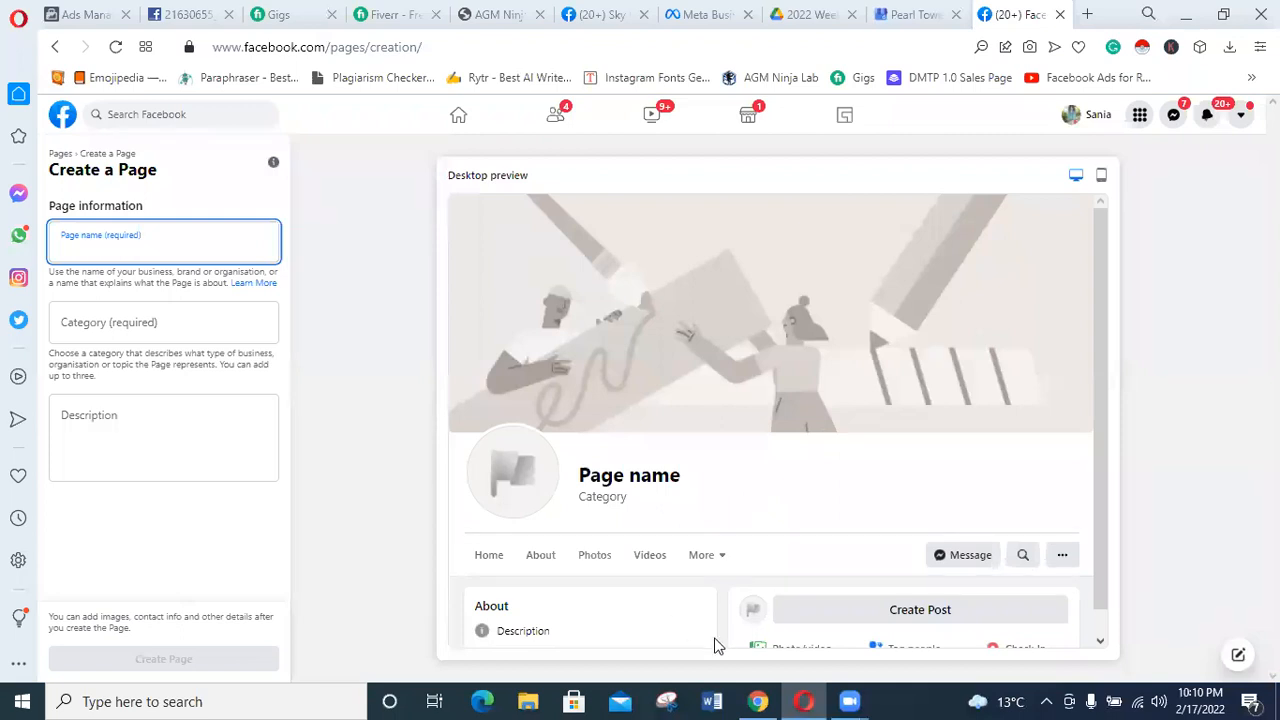
left_click(856, 700)
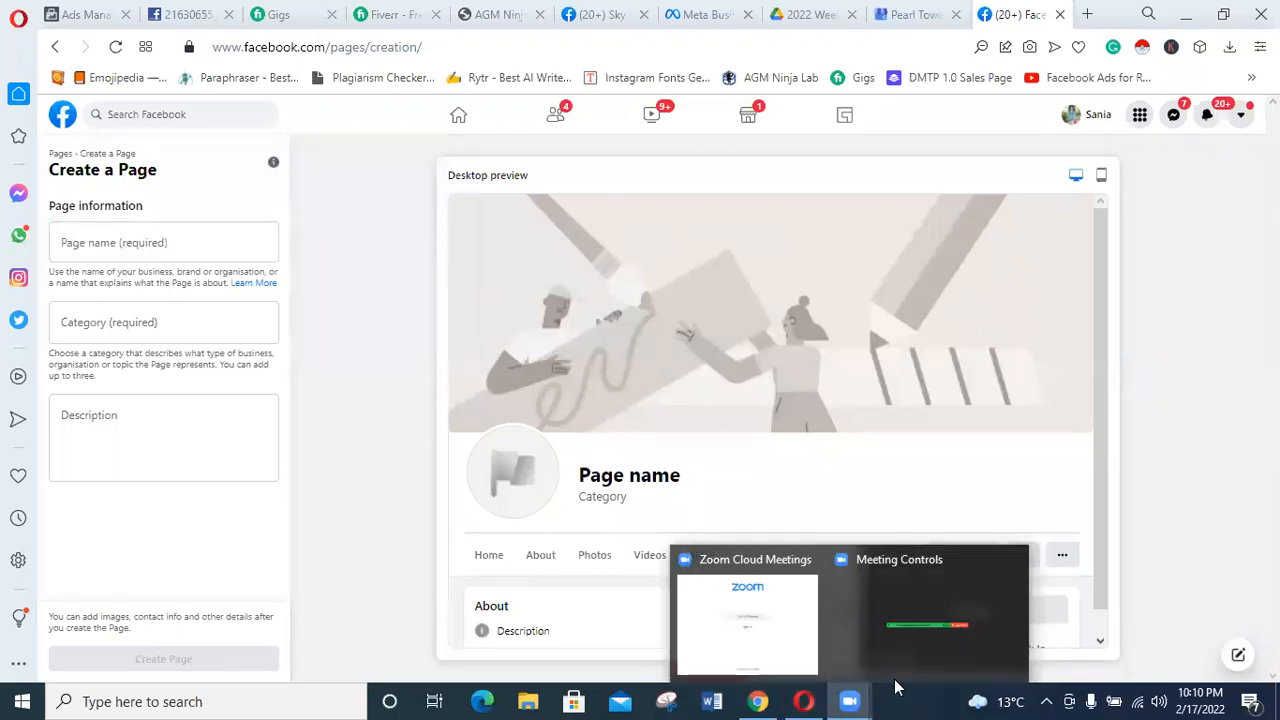
Name the new Page "Galoria".
left_click(142, 232)
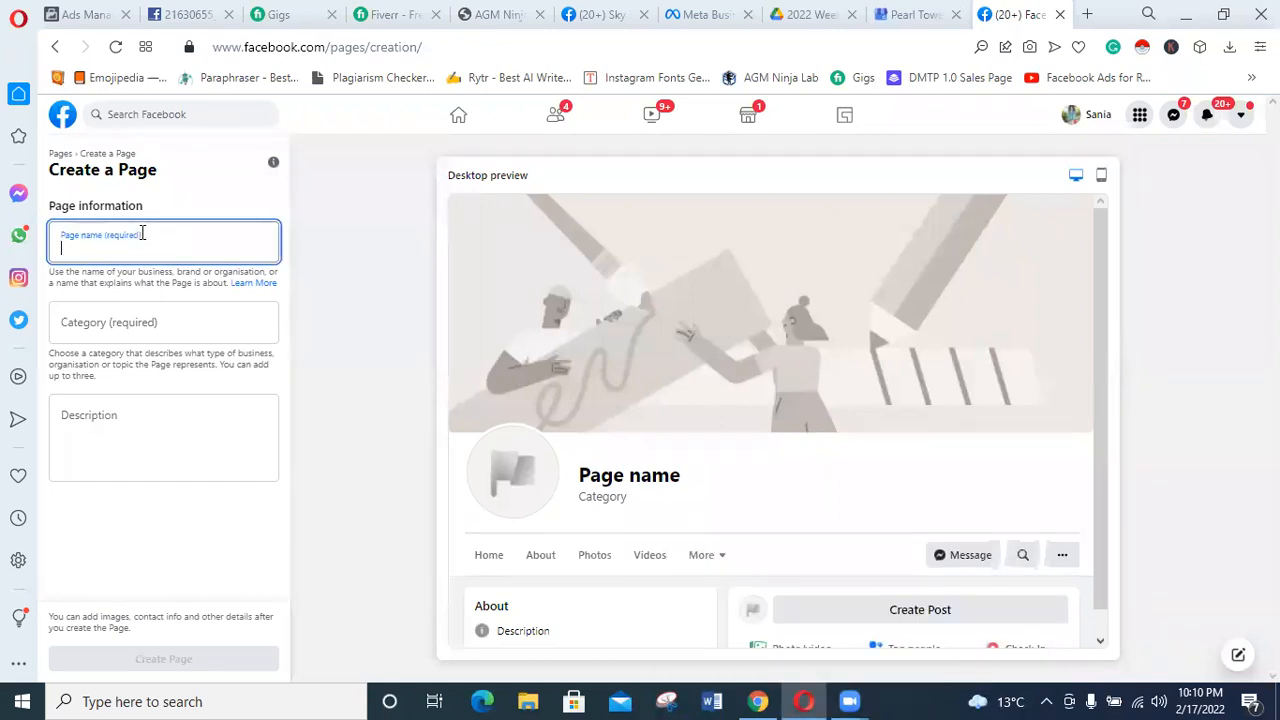
type("GLORIA")
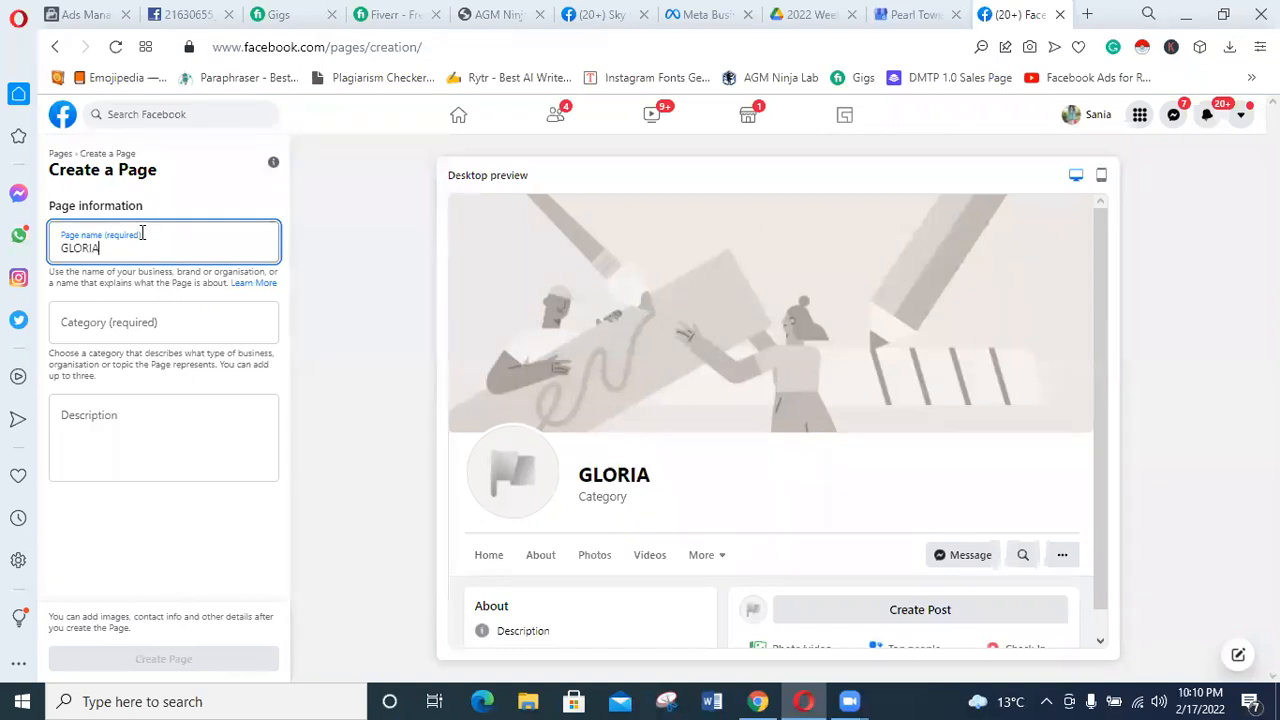
key("BackSpace")
key("BackSpace")
key("BackSpace")
key("BackSpace")
key("BackSpace")
type("aloria")
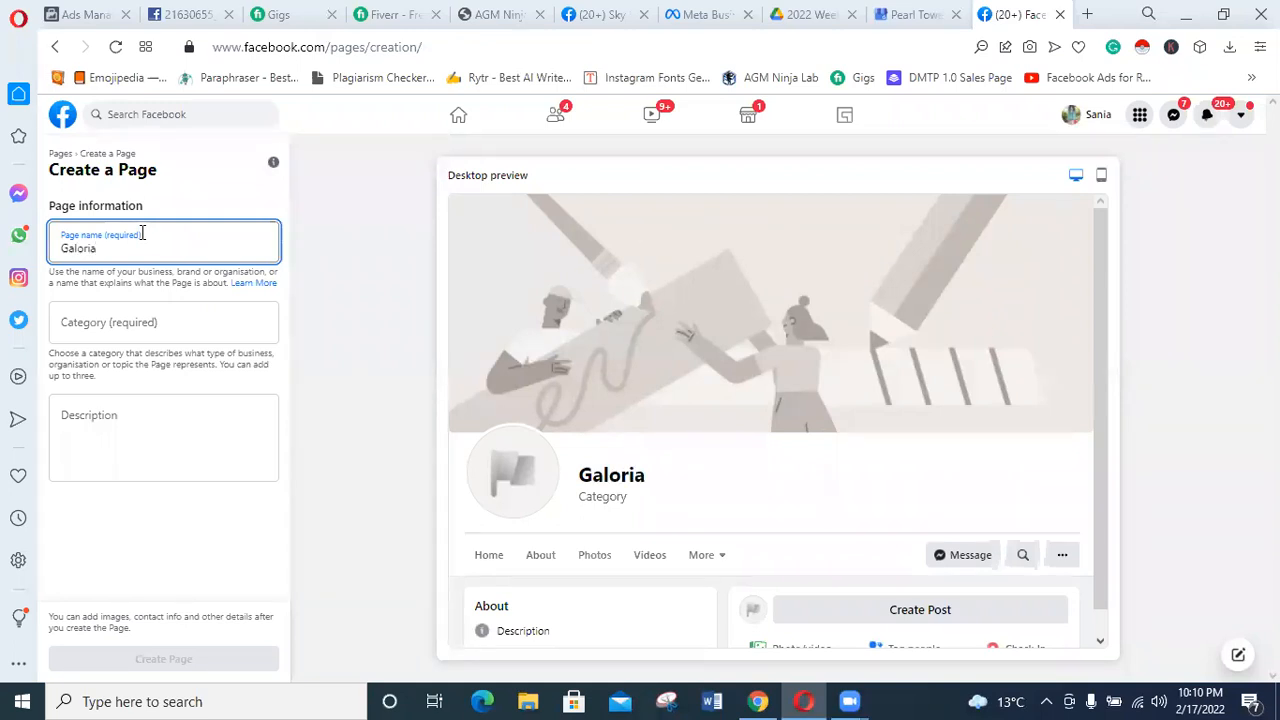
Search the Page categories for "Art" and choose "Arts & crafts shop".
left_click(110, 322)
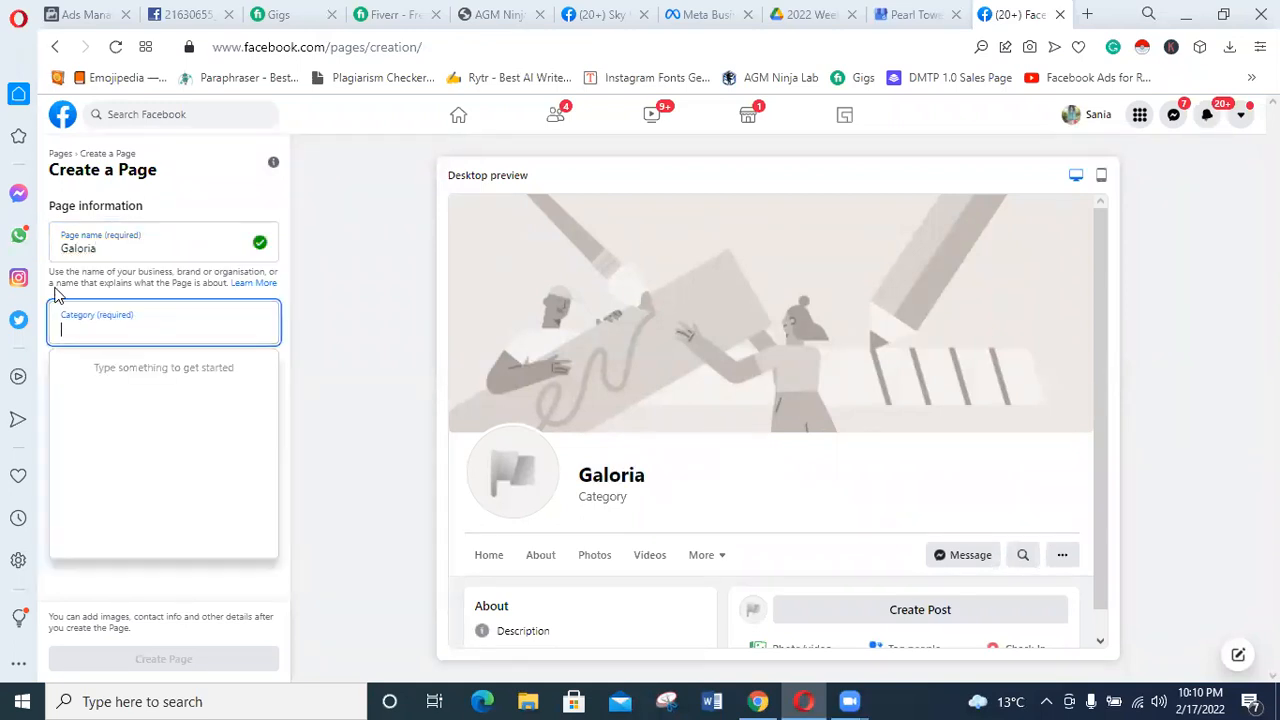
type("Art")
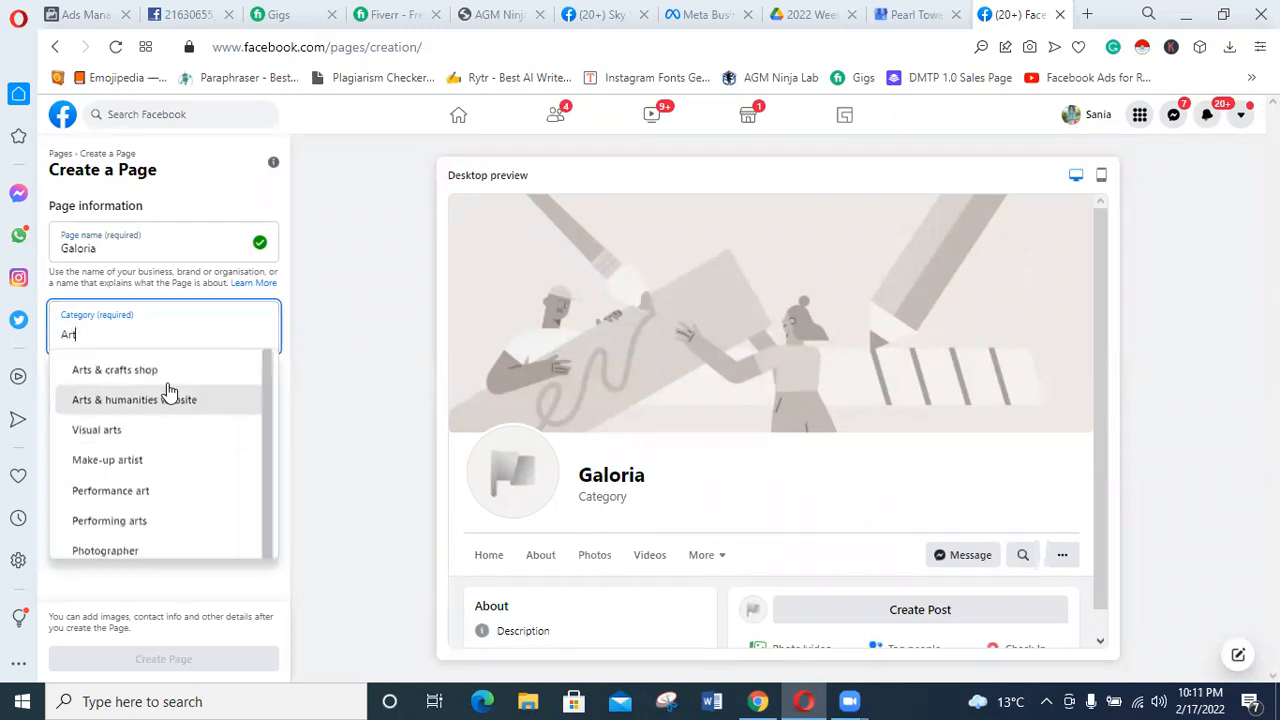
scroll(157, 395, "down", 3)
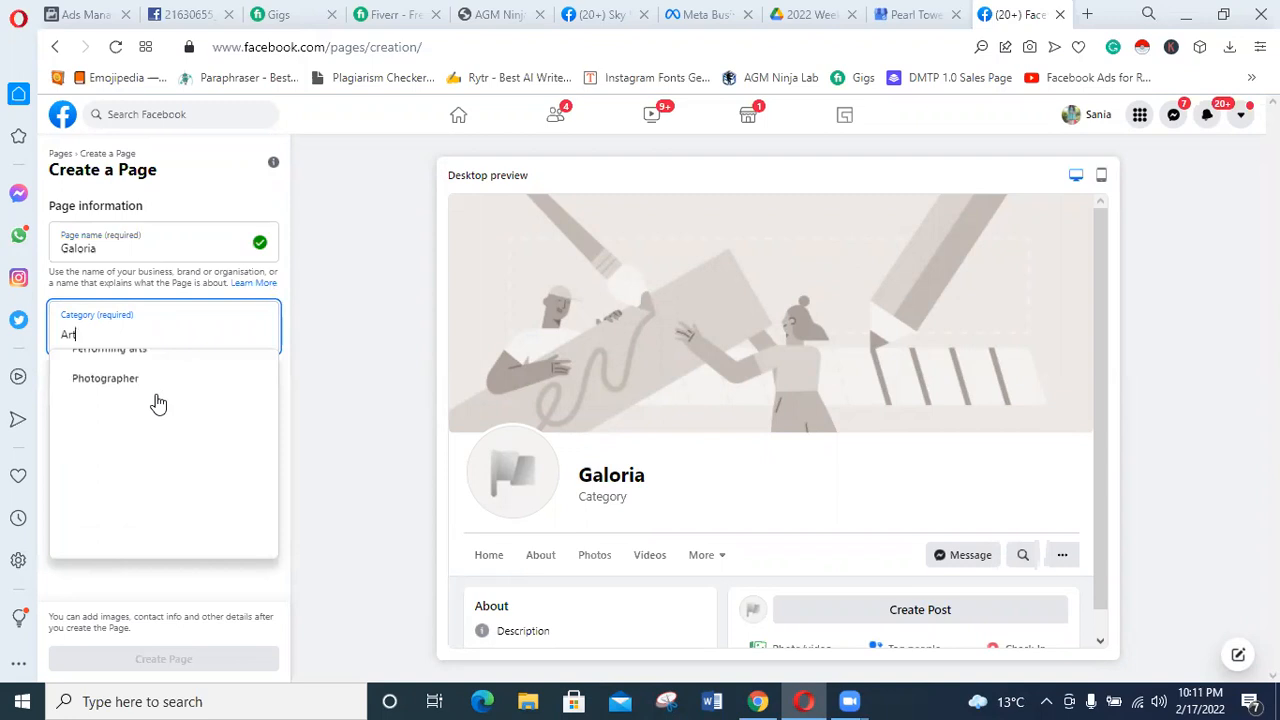
scroll(153, 455, "up", 3)
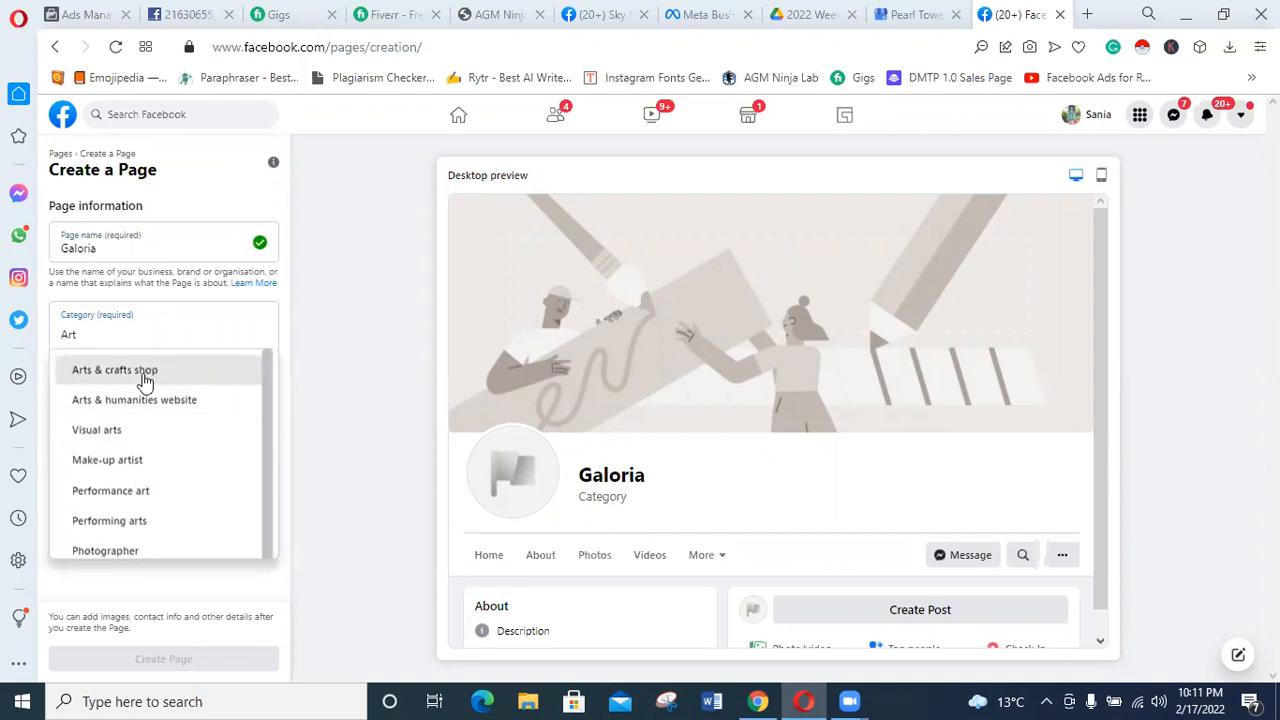
left_click(105, 371)
left_click(172, 452)
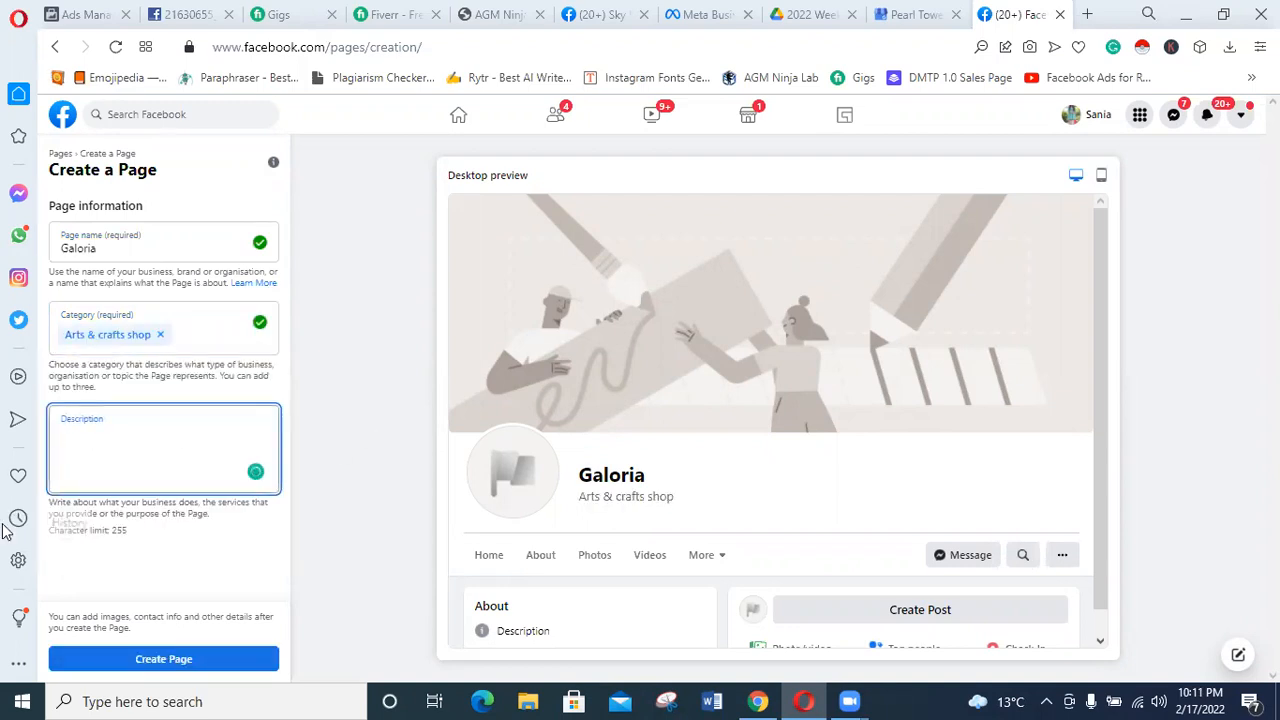
type("A beautifua")
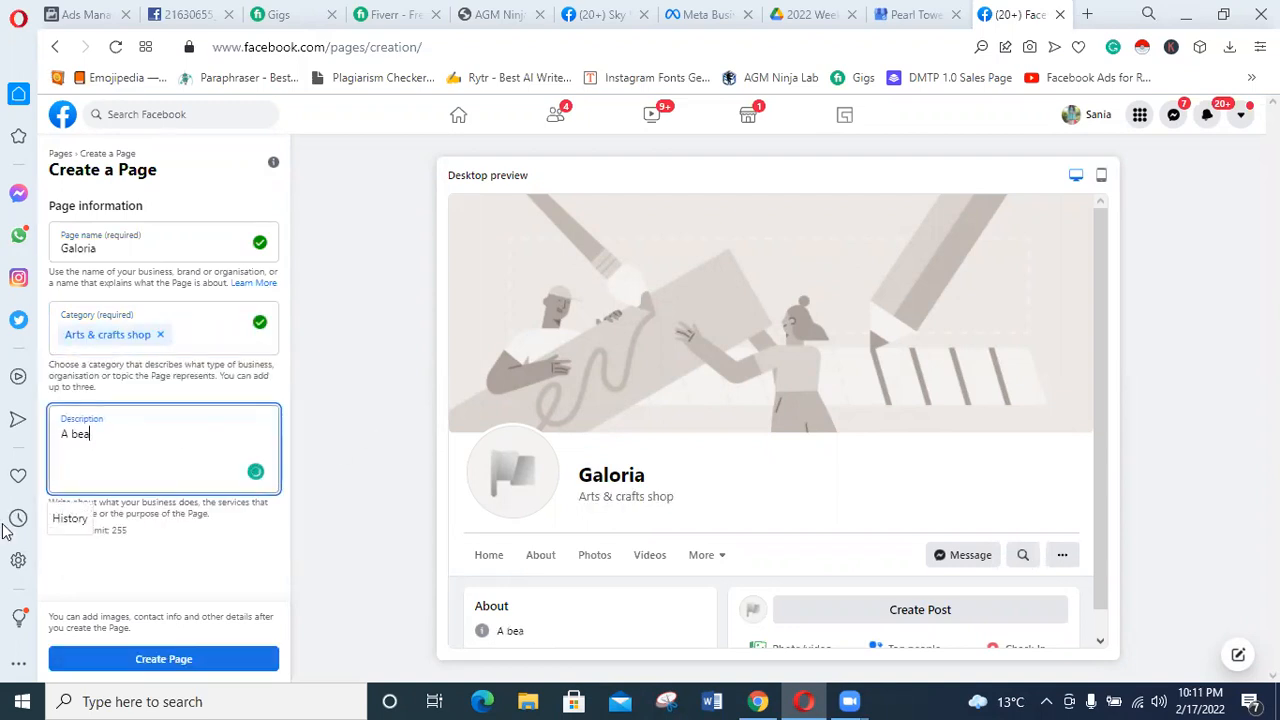
key("BackSpace")
type("l")
key("BackSpace")
key("BackSpace")
type("l jewallry b")
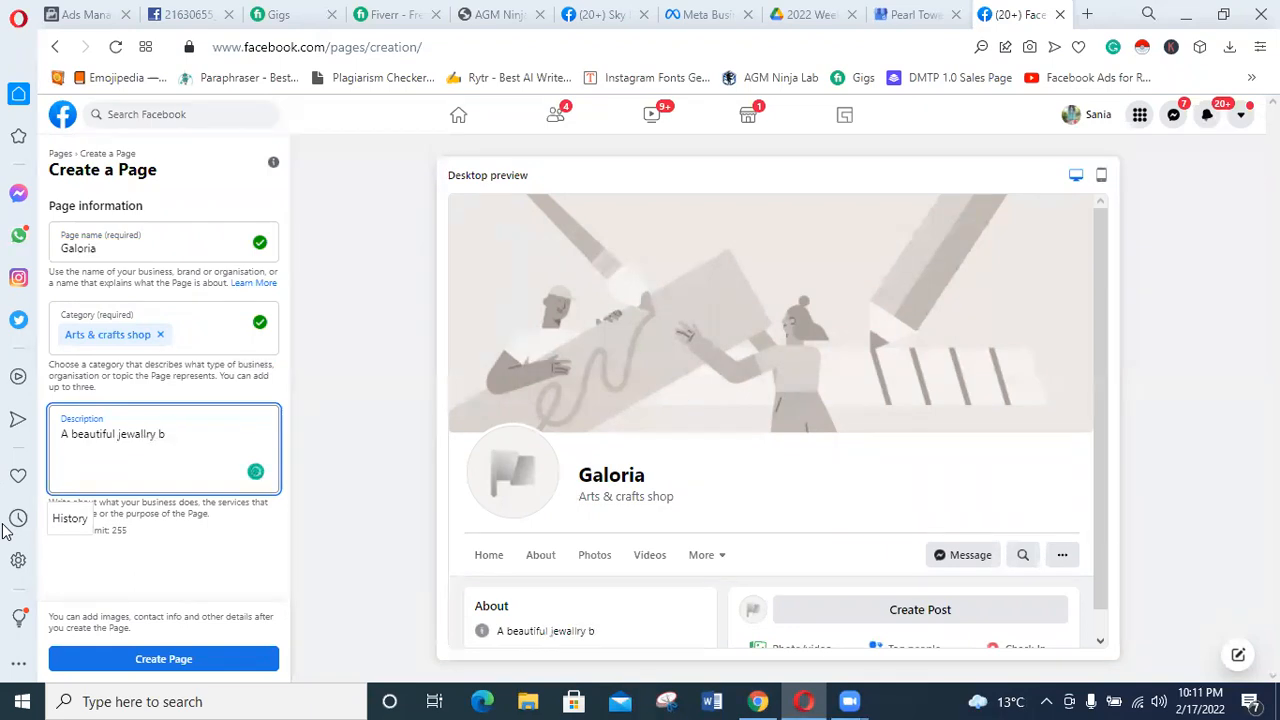
key("BackSpace")
key("BackSpace")
key("BackSpace")
key("BackSpace")
key("BackSpace")
key("BackSpace")
key("BackSpace")
key("BackSpace")
key("BackSpace")
key("BackSpace")
key("BackSpace")
key("BackSpace")
key("BackSpace")
key("BackSpace")
key("BackSpace")
key("BackSpace")
key("BackSpace")
Write "A hand made carft" as the new Page's description.
key("BackSpace")
key("BackSpace")
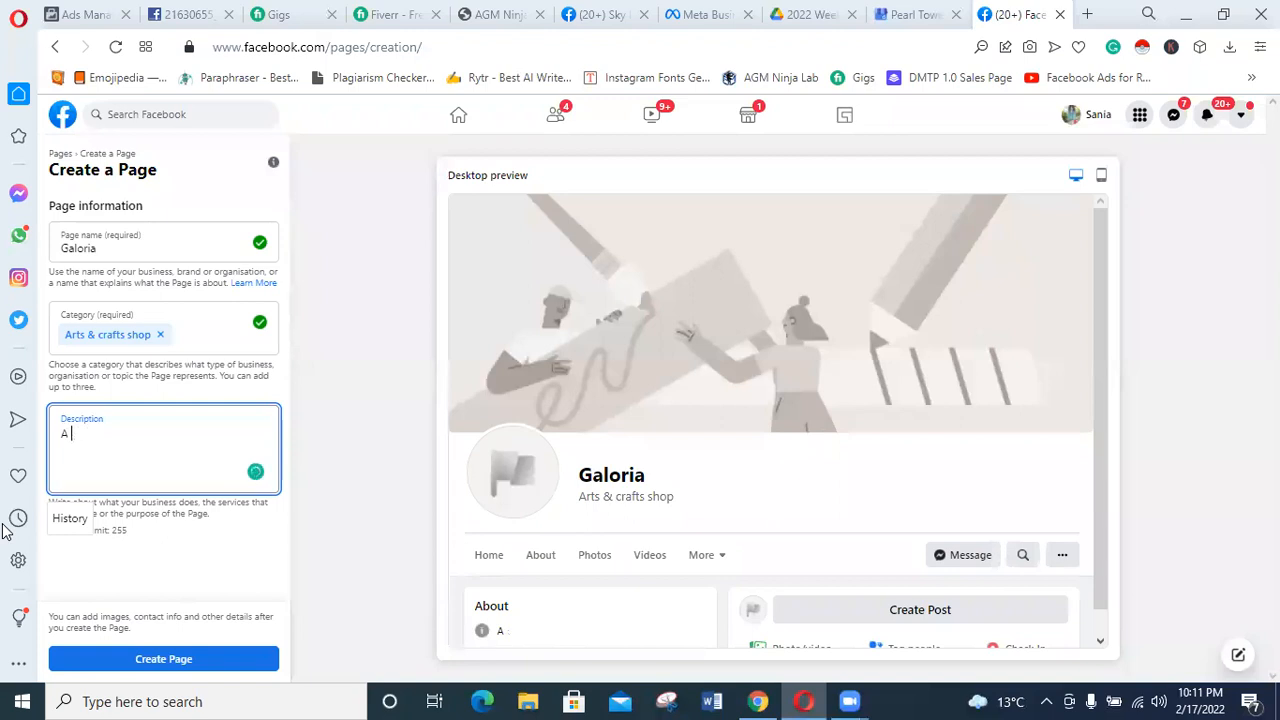
type("hnd")
key("BackSpace")
key("BackSpace")
type("anf")
key("BackSpace")
type("d made carft")
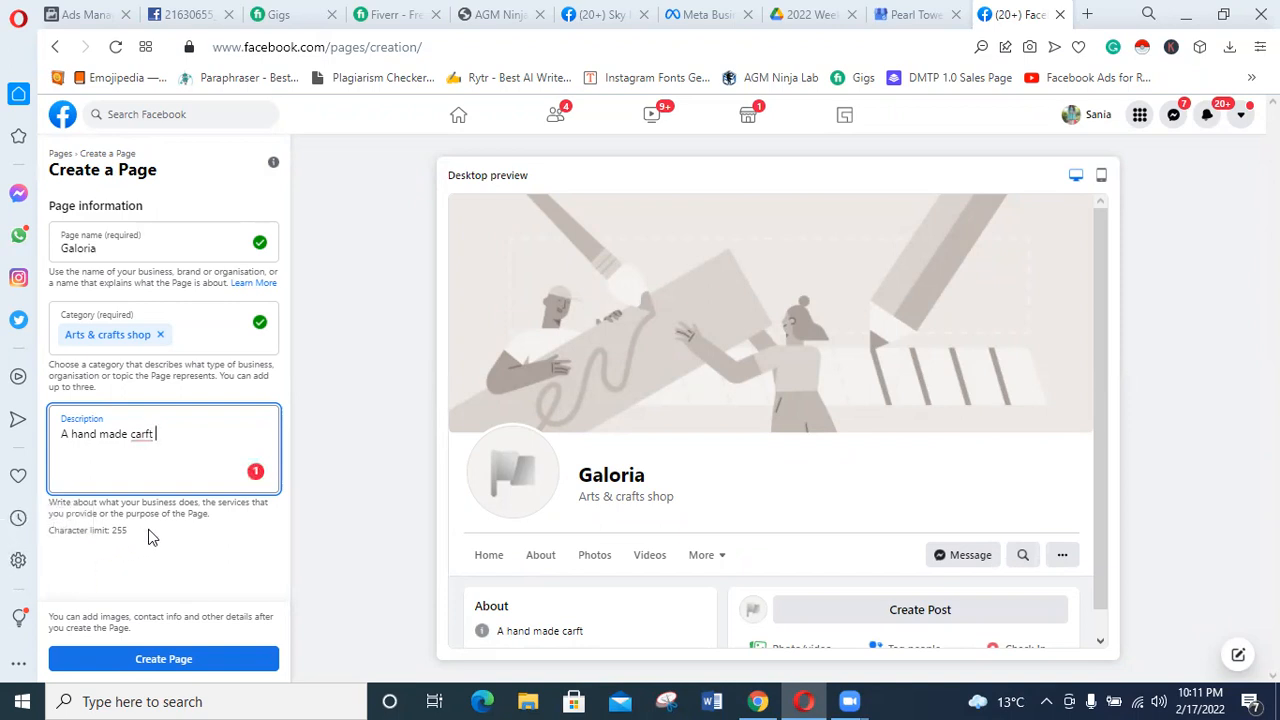
Correct the spelling of the Page description so that it reads "A handmade craft".
left_click(141, 436)
left_click(166, 460)
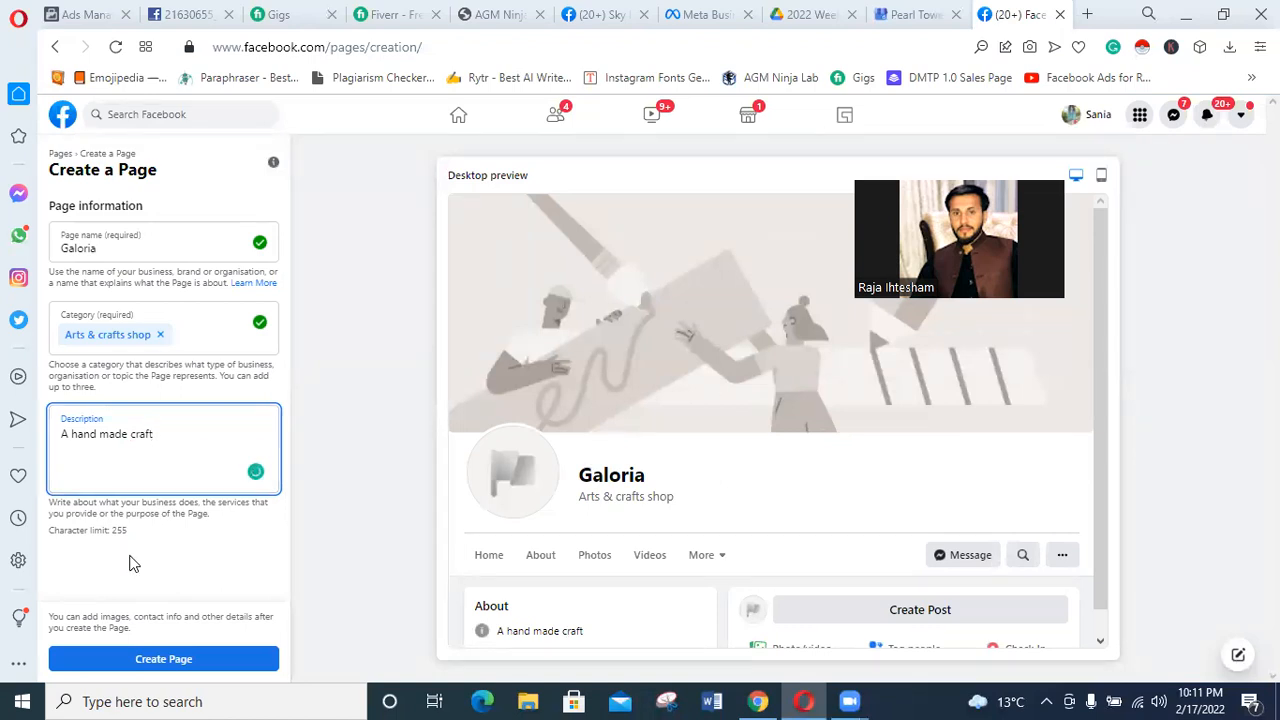
left_click(98, 435)
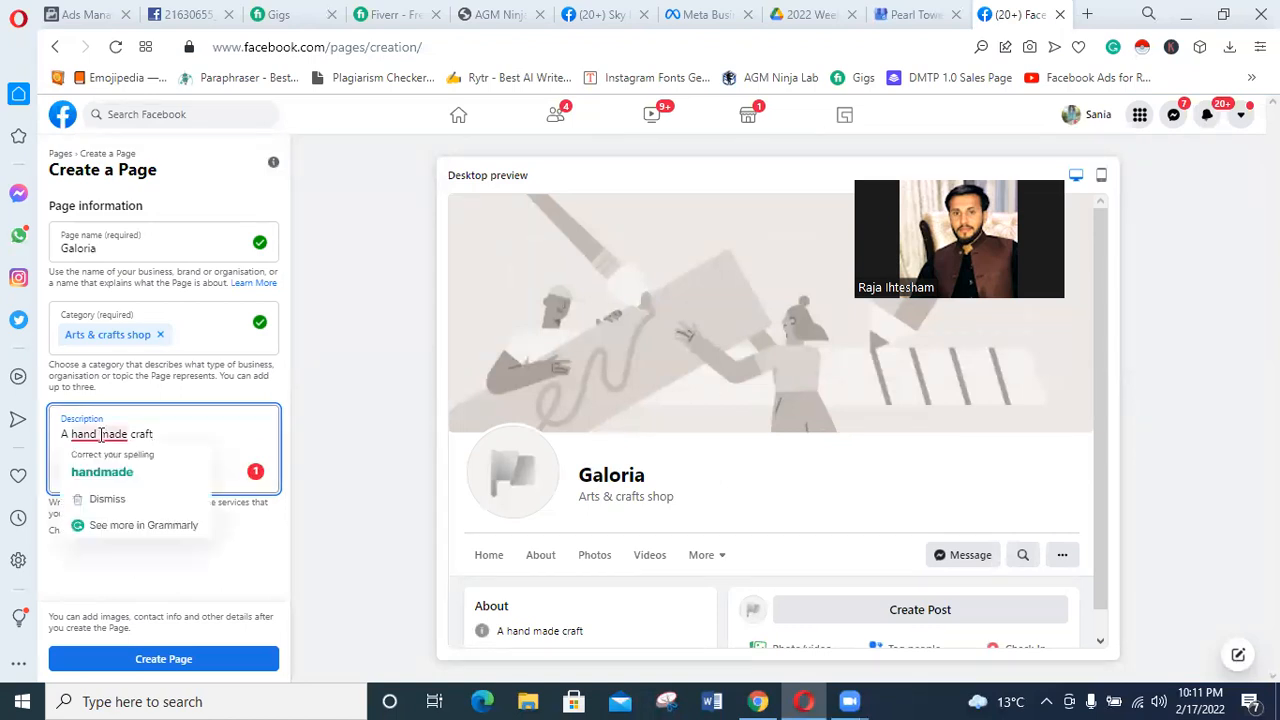
left_click(112, 466)
left_click(160, 440)
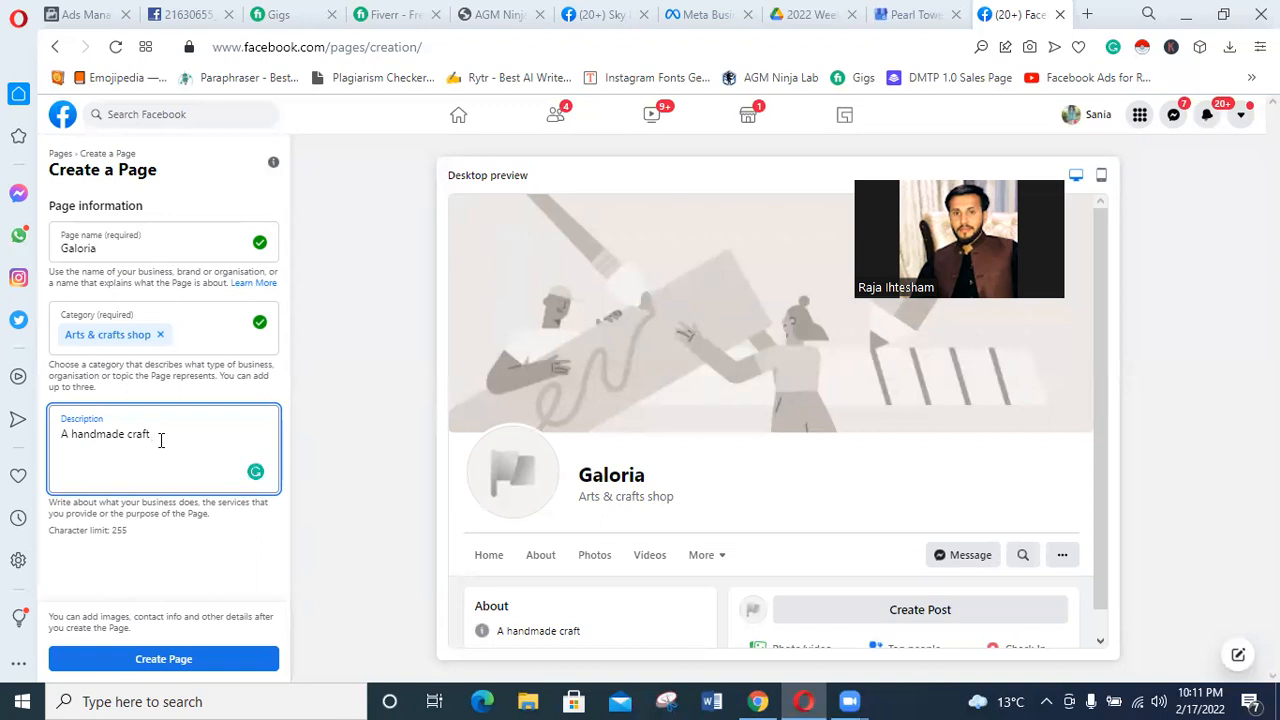
Replace the Page name with "Fashion dress".
left_click(120, 247)
key("ctrl+a")
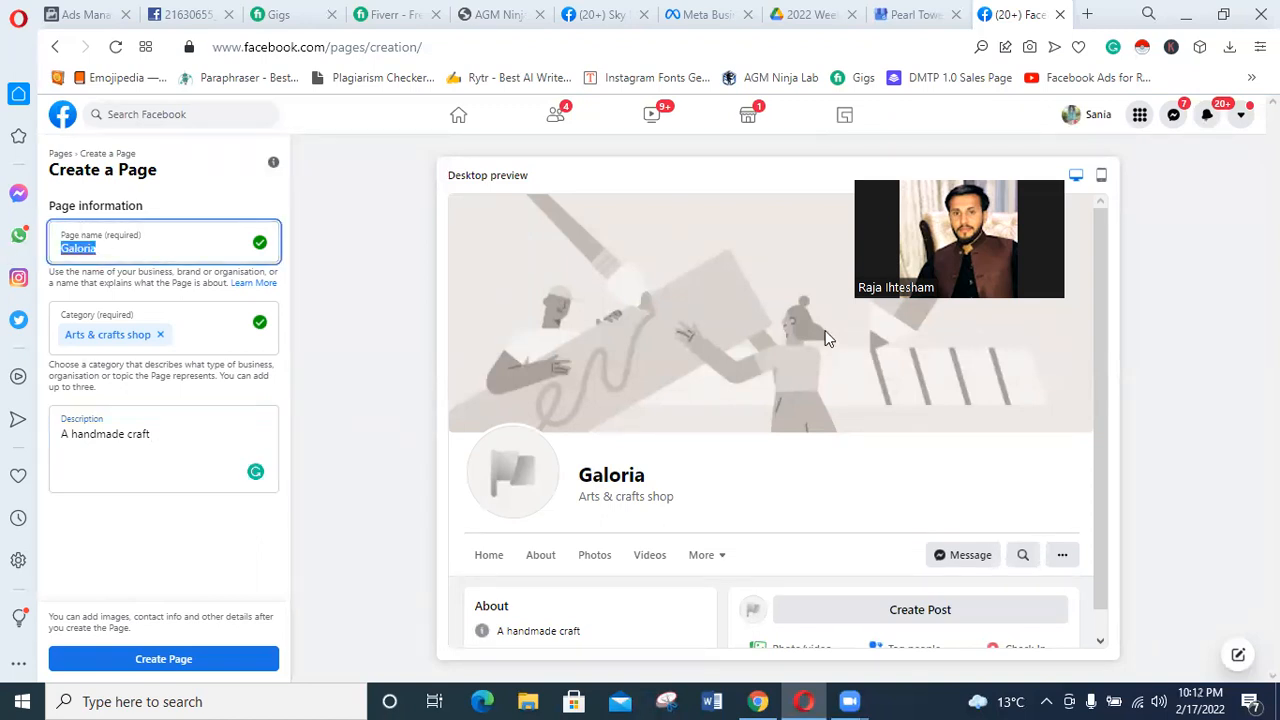
type("Fashiio")
key("BackSpace")
key("BackSpace")
type("on dress")
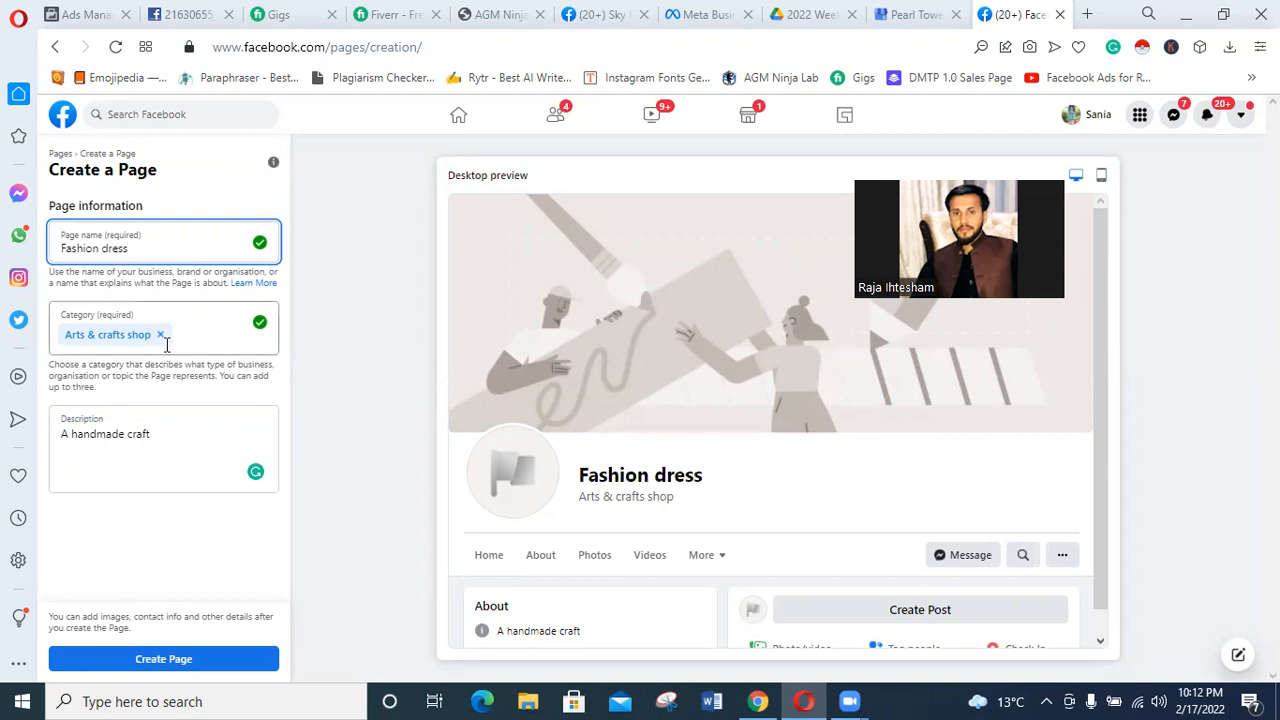
left_click(161, 433)
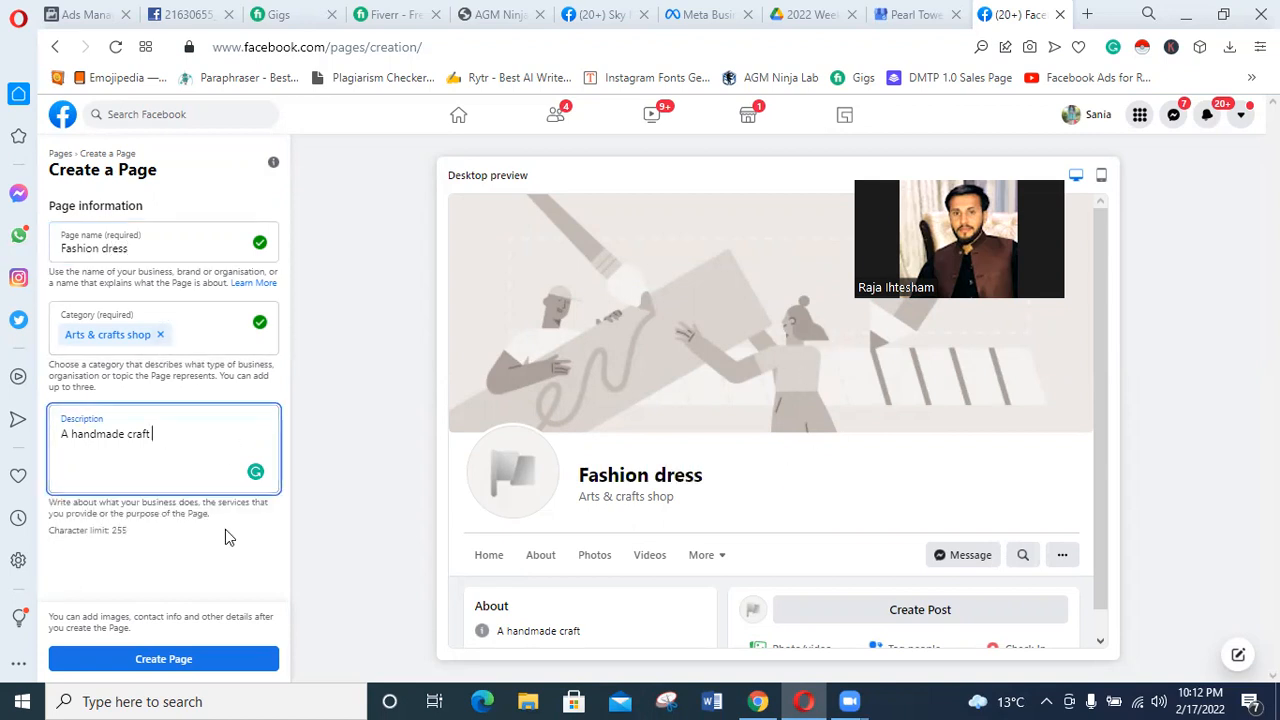
Add "Restaurant" and "Clothing (brand)" as further categories of the Page.
left_click(186, 338)
type("restu")
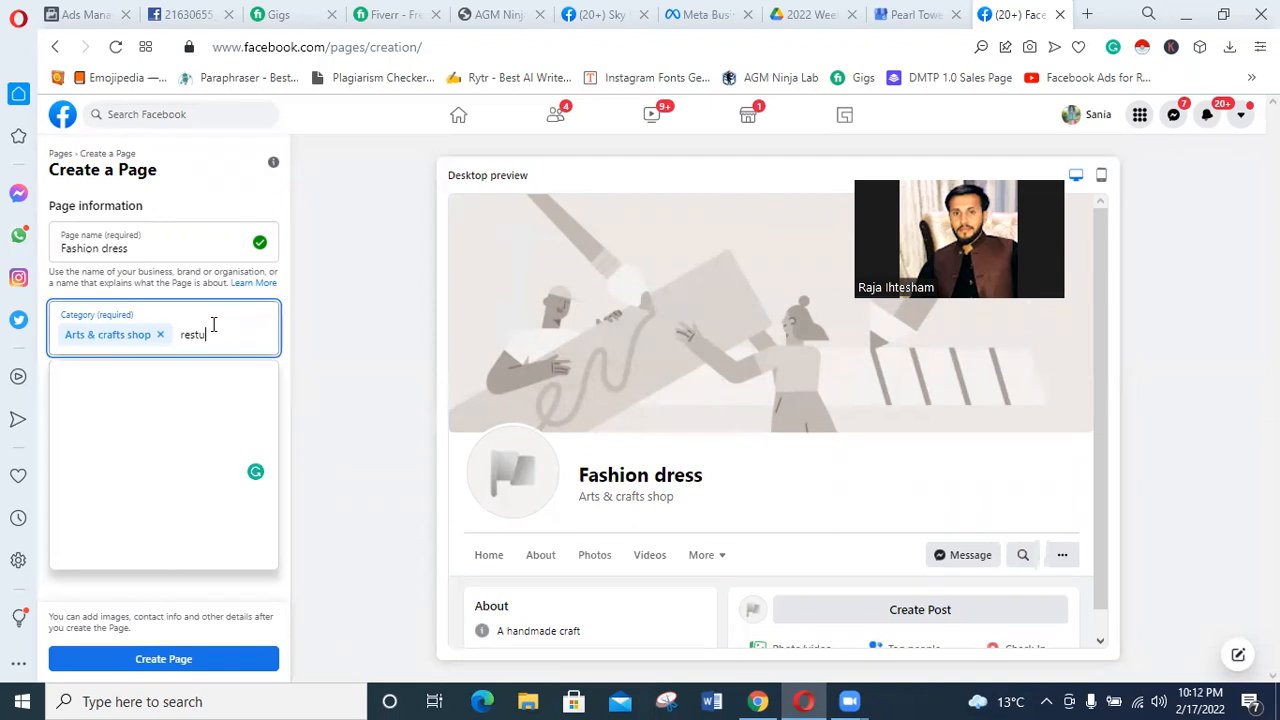
left_click(135, 386)
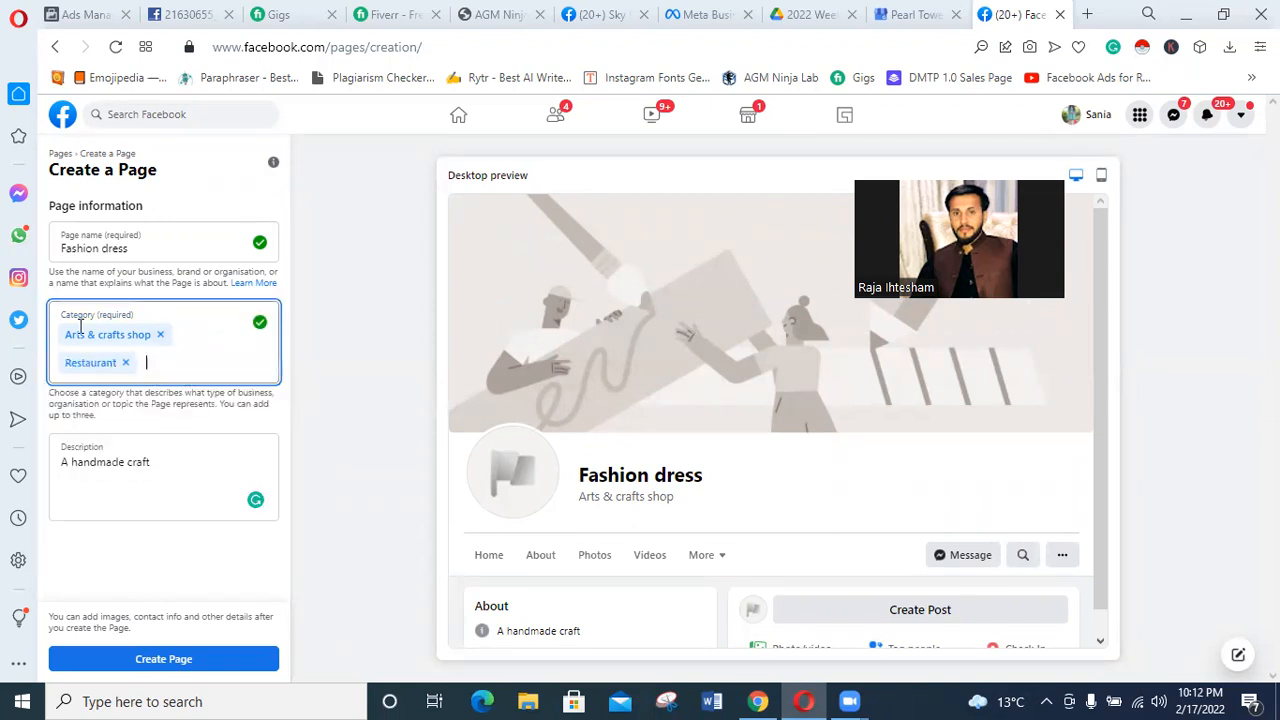
type("dress")
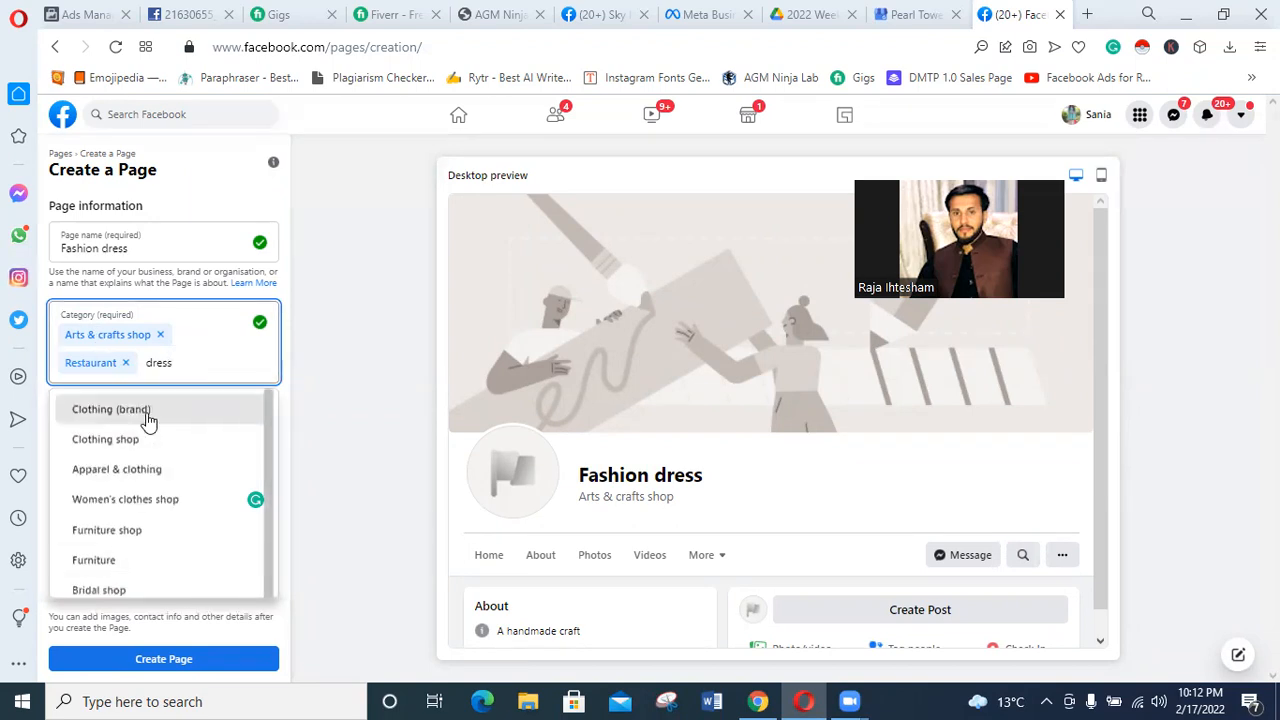
left_click(147, 411)
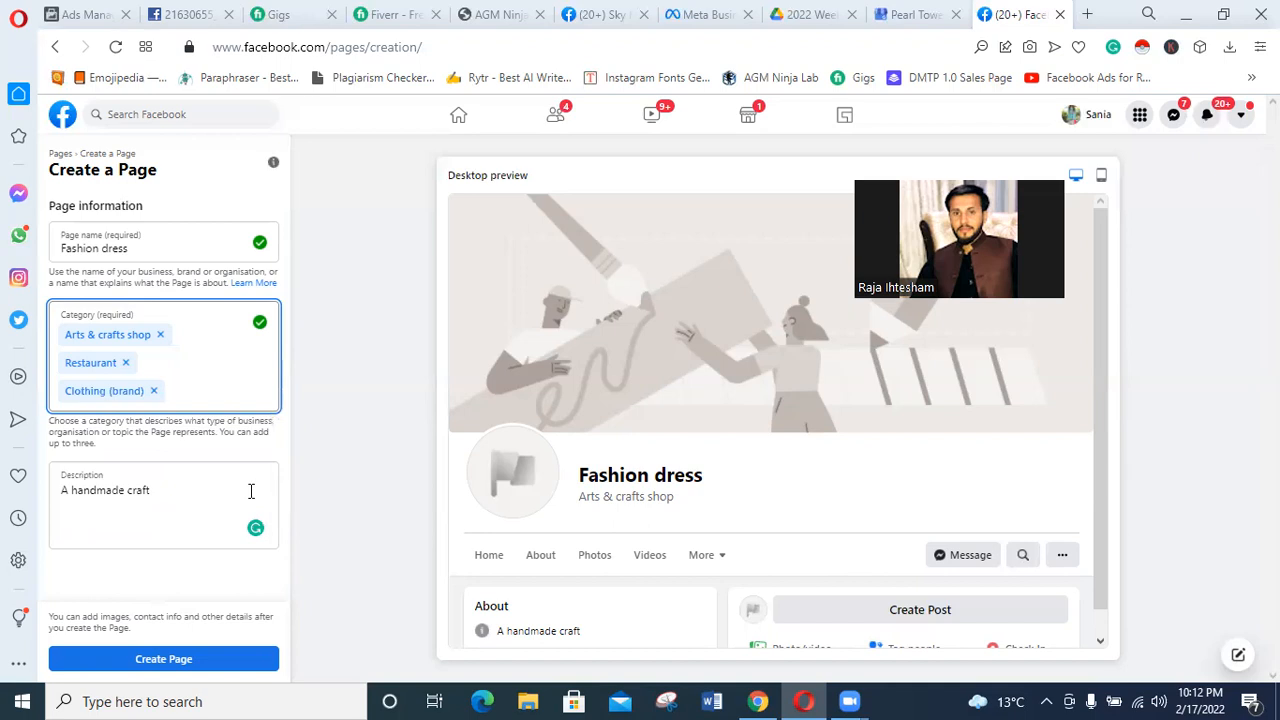
Try to find a further Page category by searching for "perfume".
left_click(167, 499)
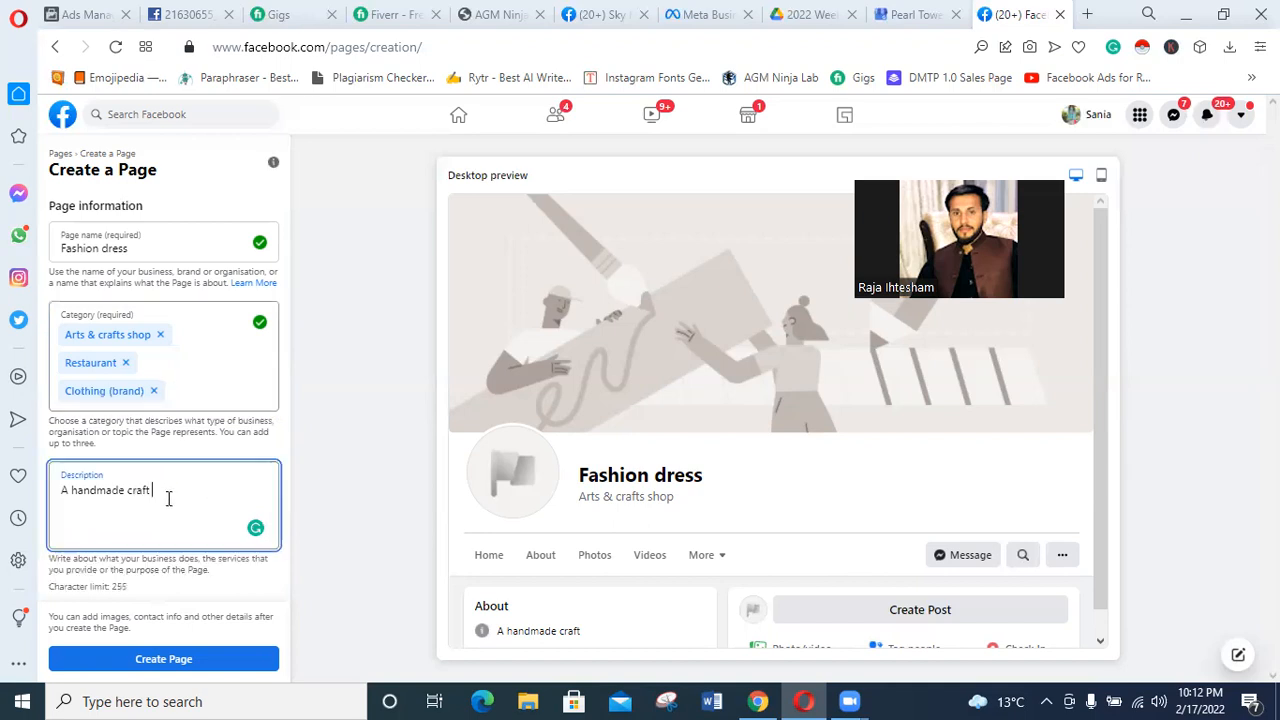
left_click(197, 391)
type("per")
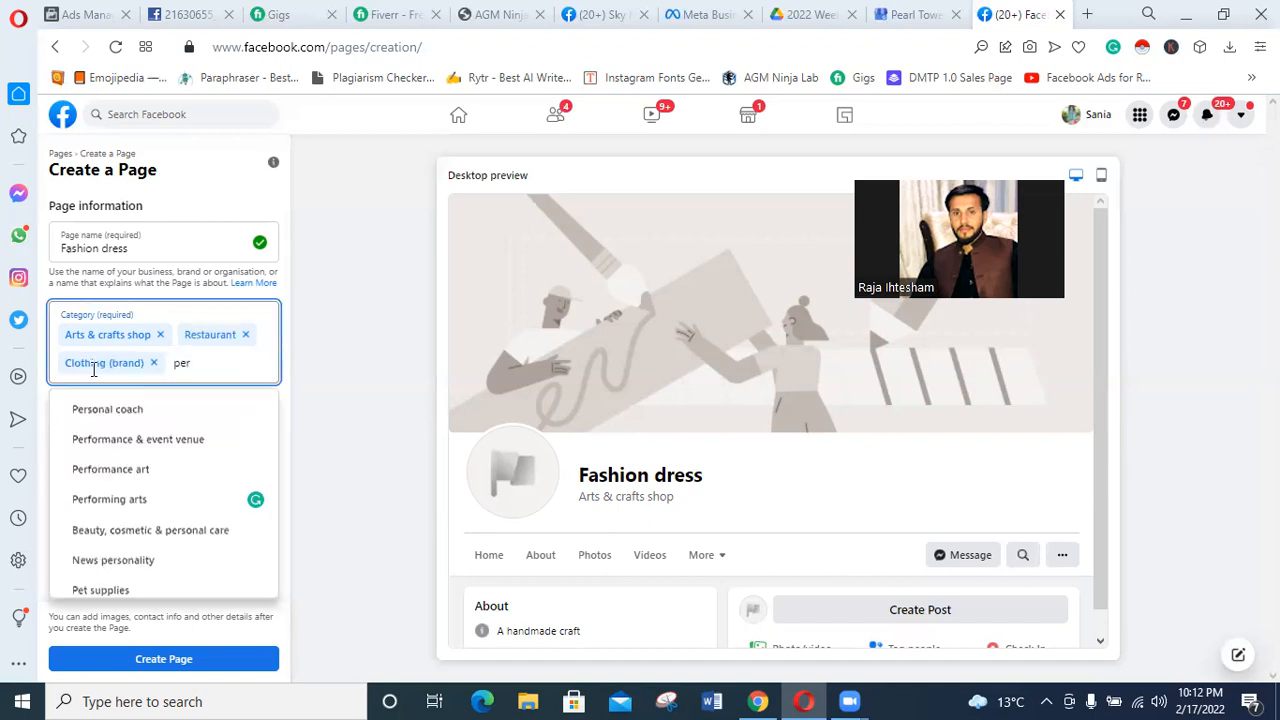
type("f")
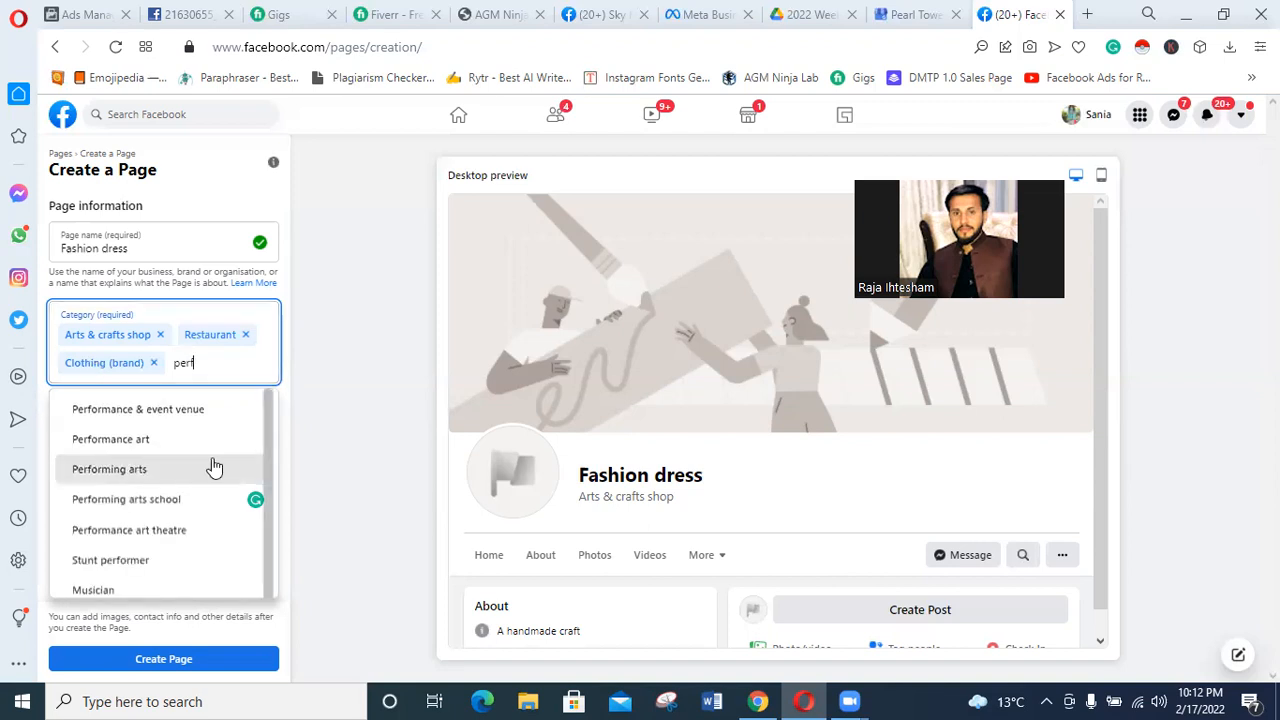
type("u")
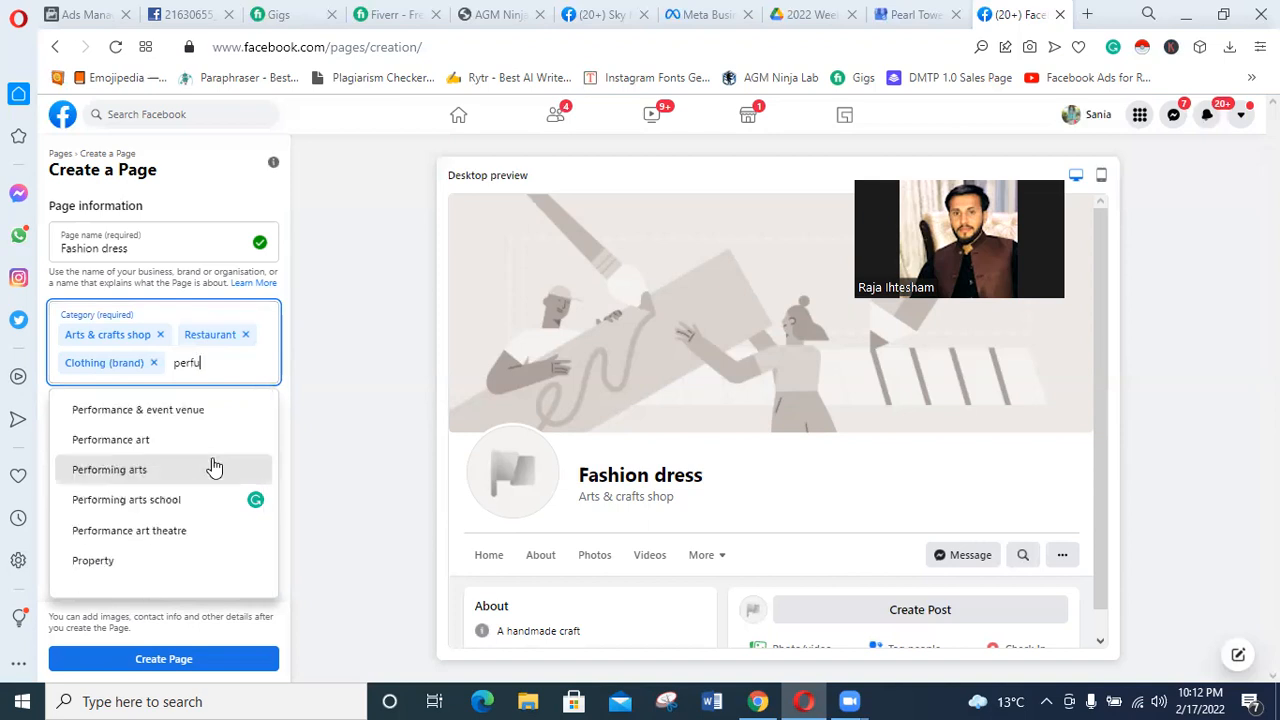
type("me")
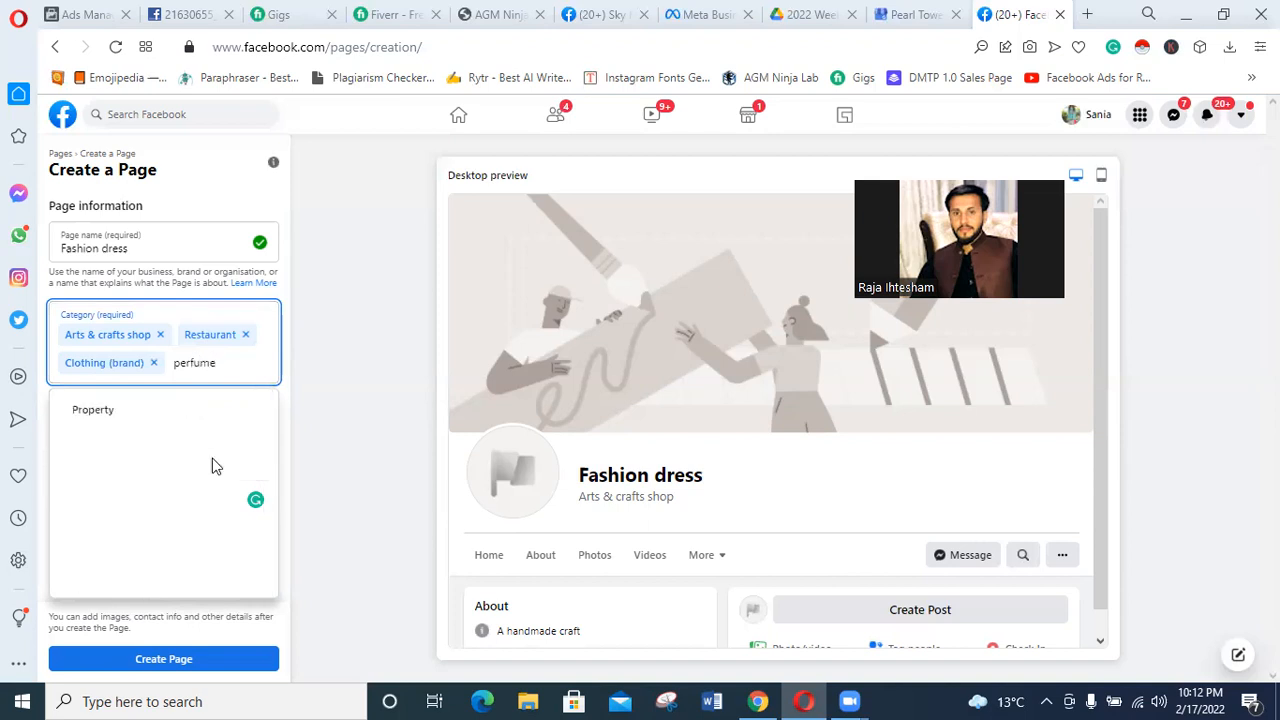
key("BackSpace")
key("BackSpace")
key("BackSpace")
key("BackSpace")
key("BackSpace")
key("BackSpace")
Search the Page categories for "fragrance" instead, and clear the search text.
type("frangrance")
key("BackSpace")
key("BackSpace")
key("BackSpace")
key("BackSpace")
key("BackSpace")
key("BackSpace")
key("BackSpace")
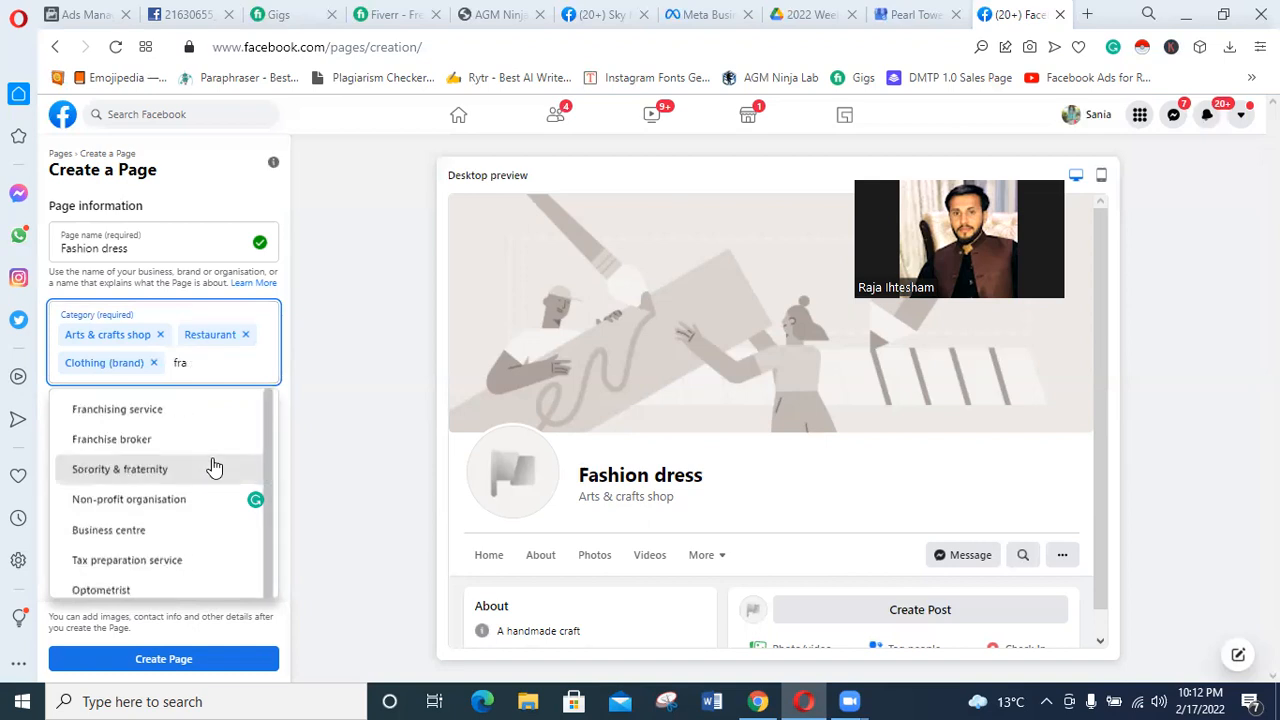
key("BackSpace")
key("BackSpace")
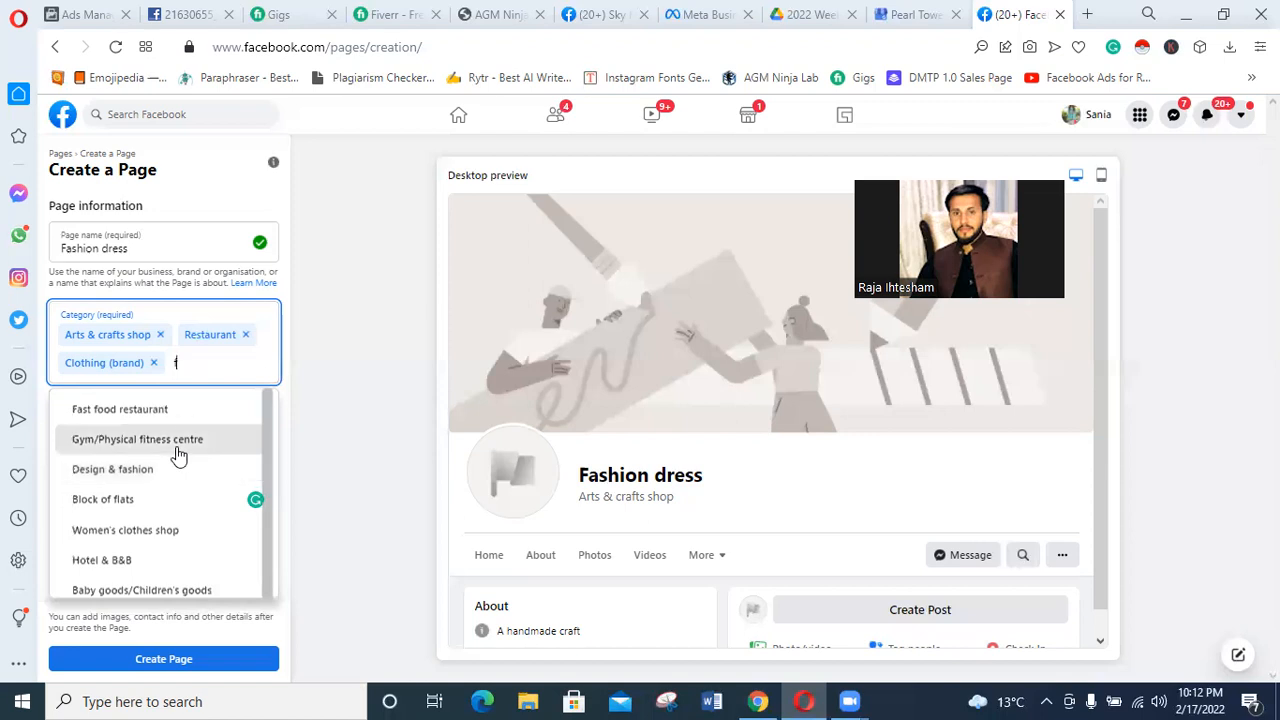
key("BackSpace")
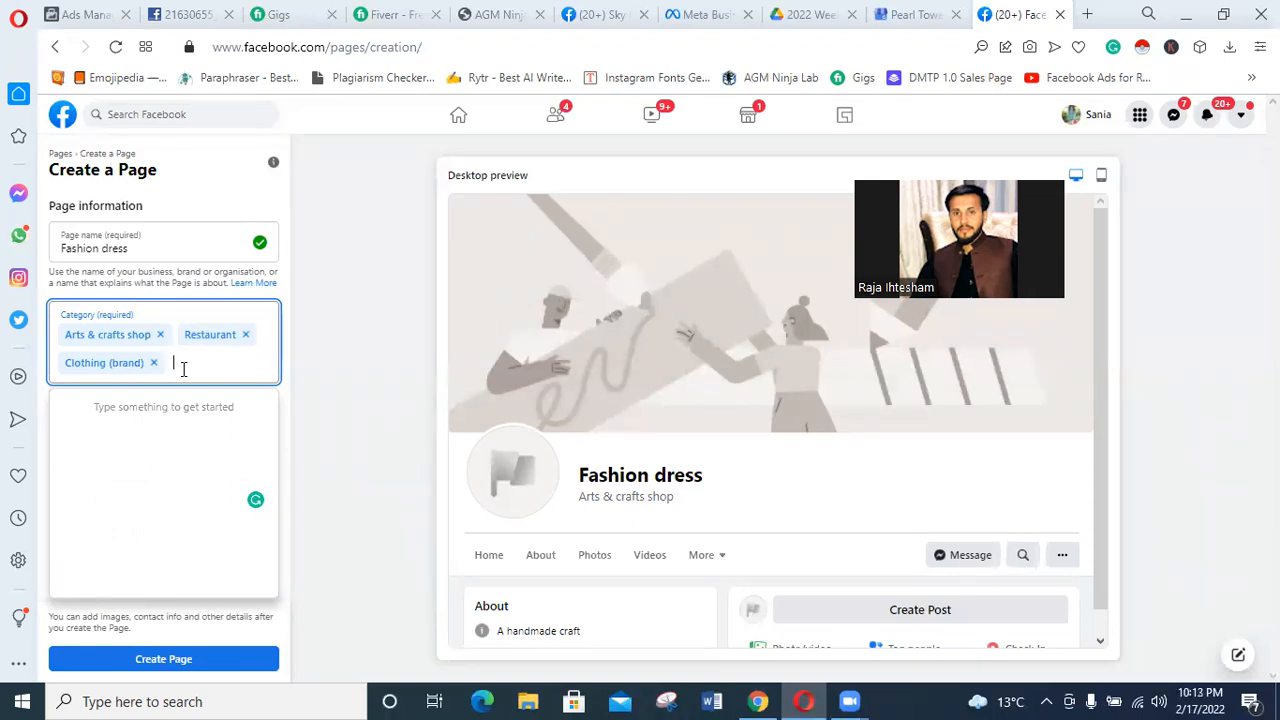
Search the Page categories for "fran" and look through the suggested categories.
type("dr")
key("BackSpace")
key("BackSpace")
type("fran")
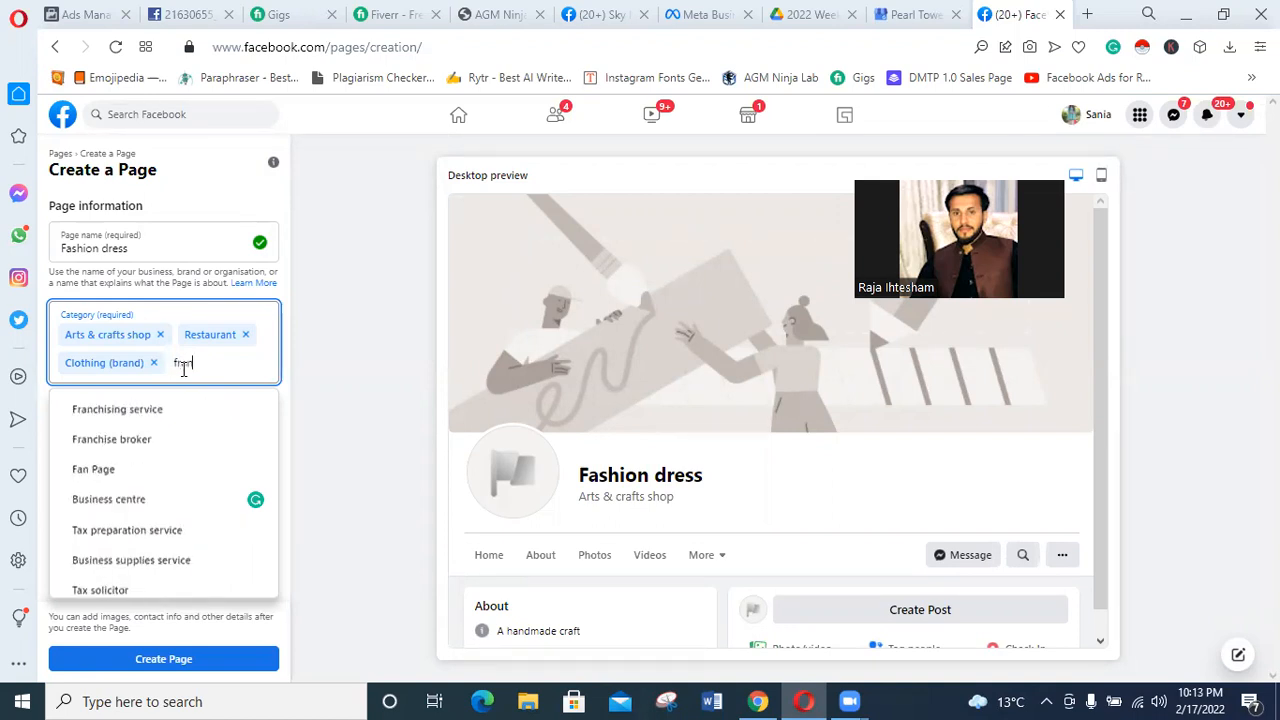
key("Down")
key("Down")
key("Down")
key("Down")
key("Down")
key("Down")
key("Down")
key("Down")
key("Down")
key("Down")
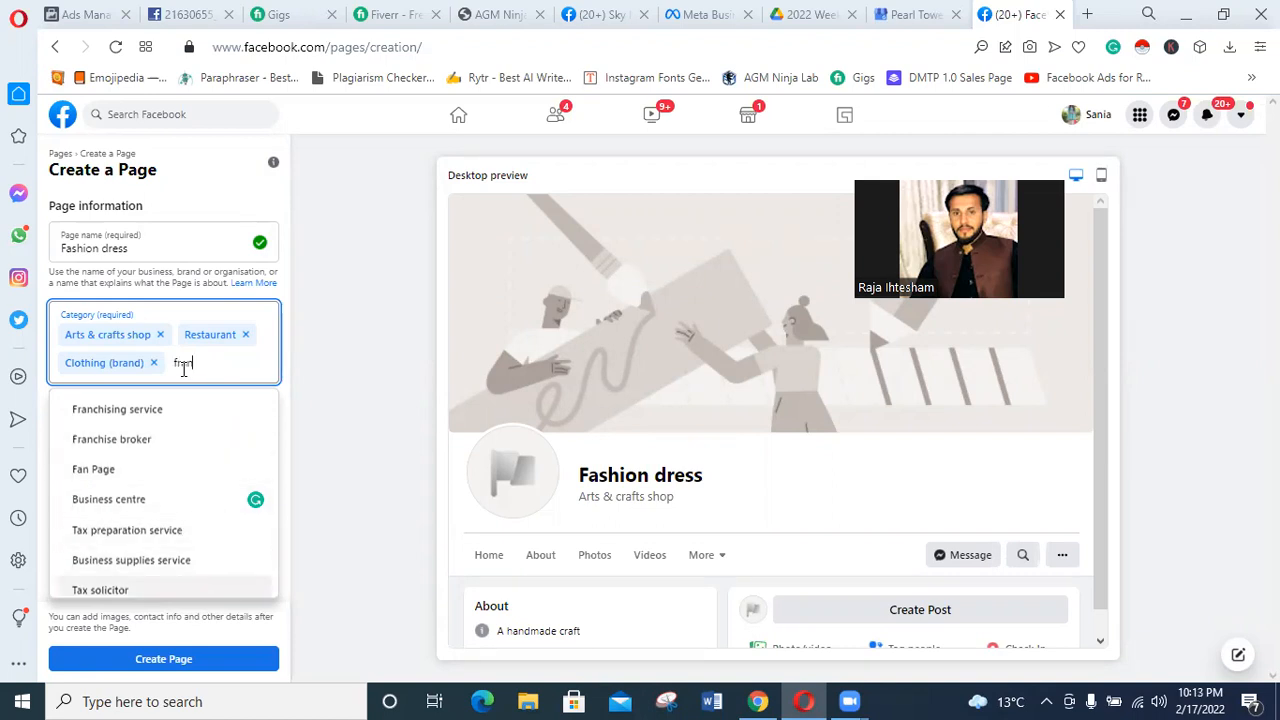
key("Down")
key("Up")
key("Up")
key("Up")
key("Up")
key("Up")
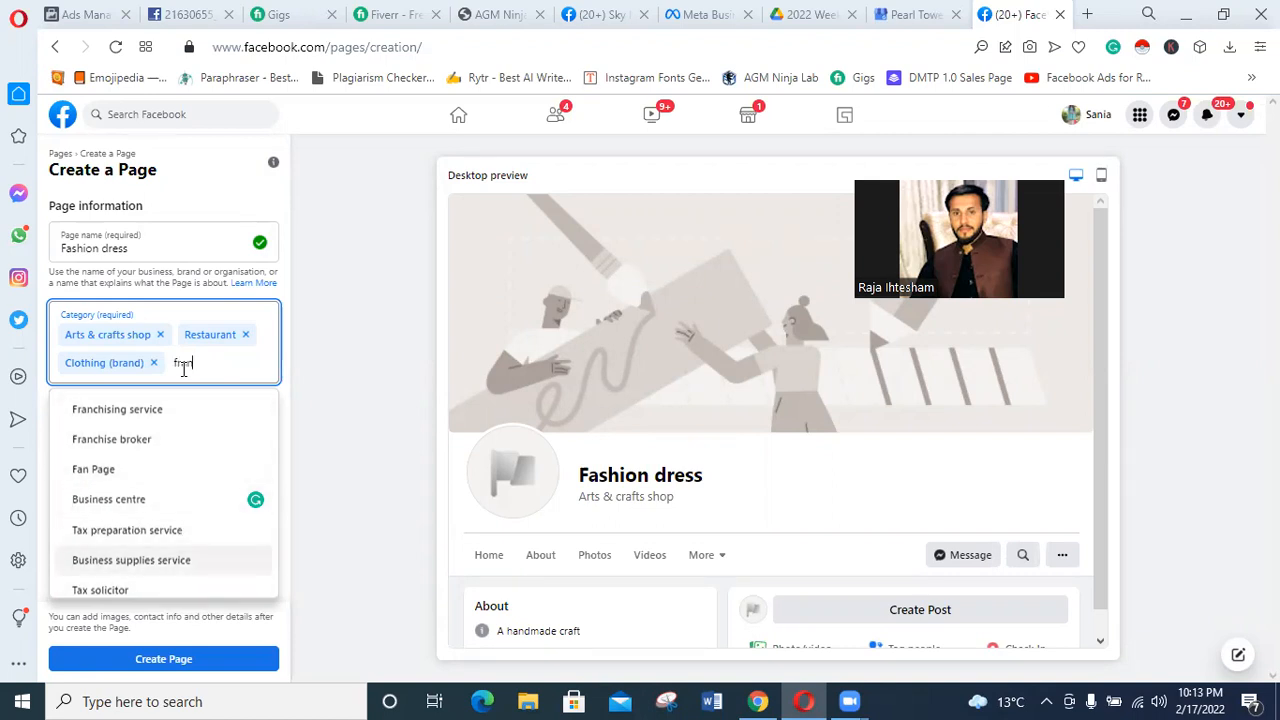
Clear the leftover category search text and create the Page.
double_click(183, 363)
key("BackSpace")
left_click(340, 460)
left_click(183, 659)
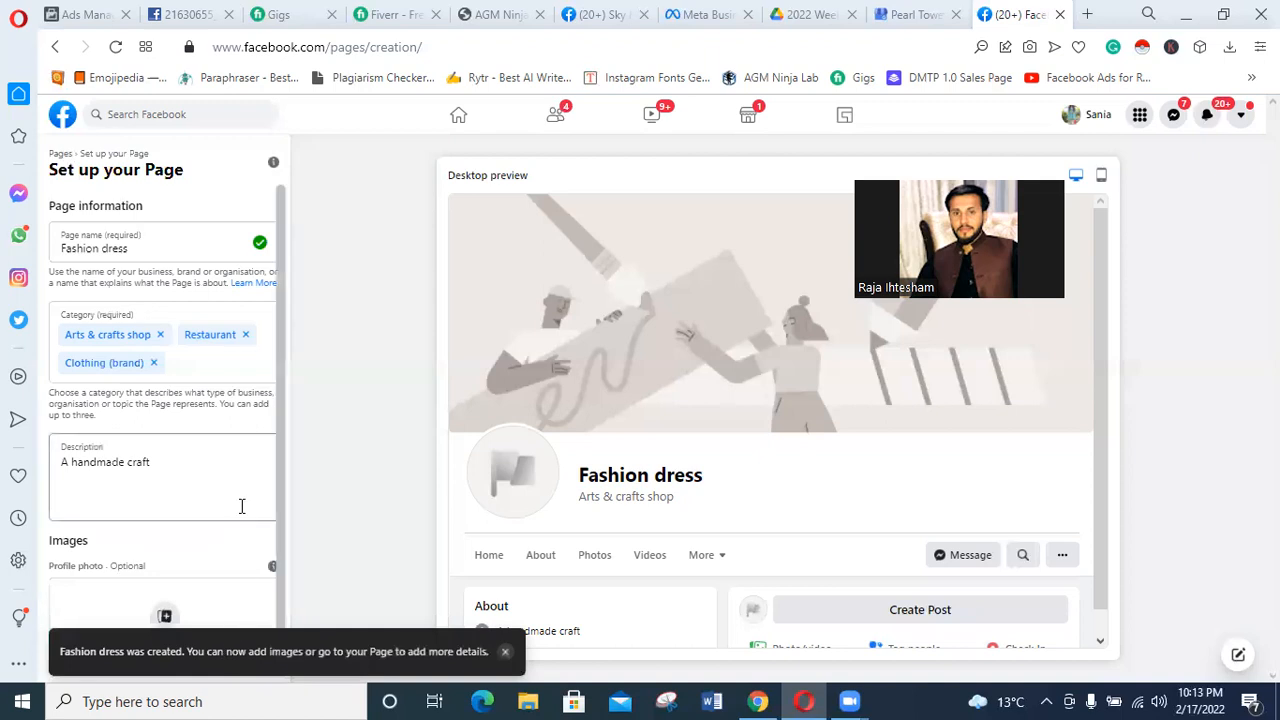
scroll(243, 508, "down", 3)
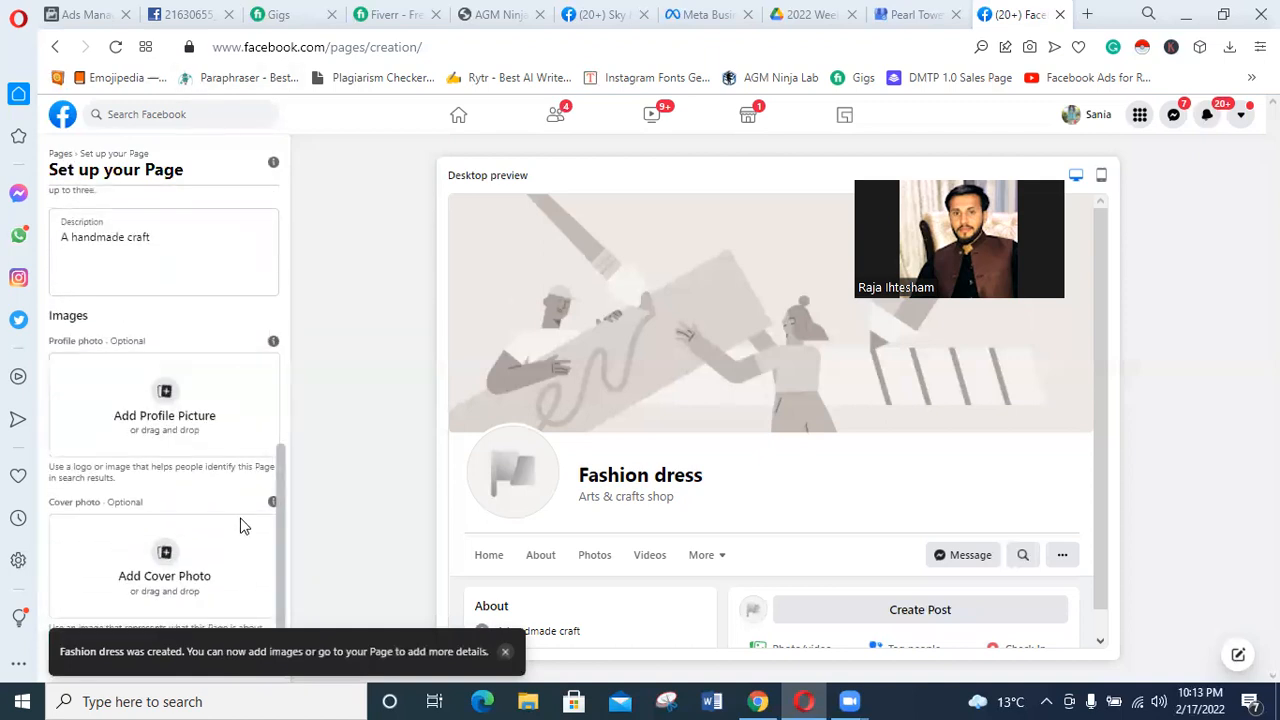
left_click(147, 393)
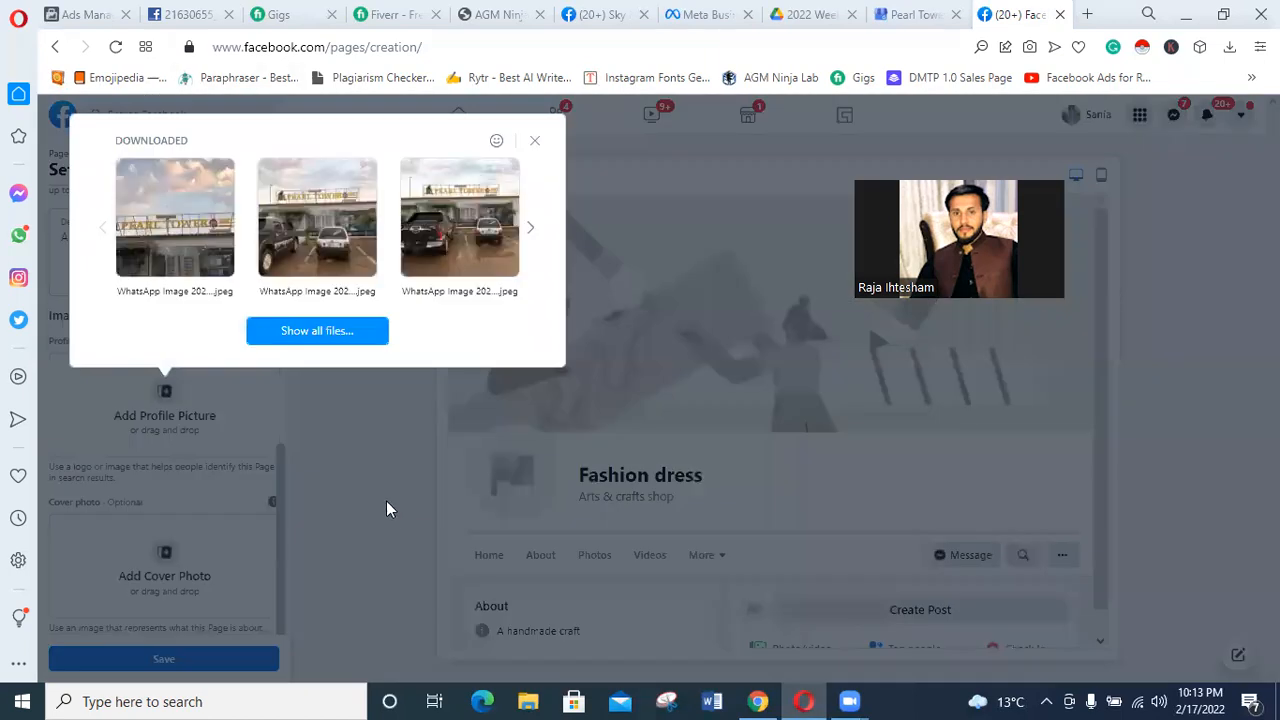
left_click(178, 232)
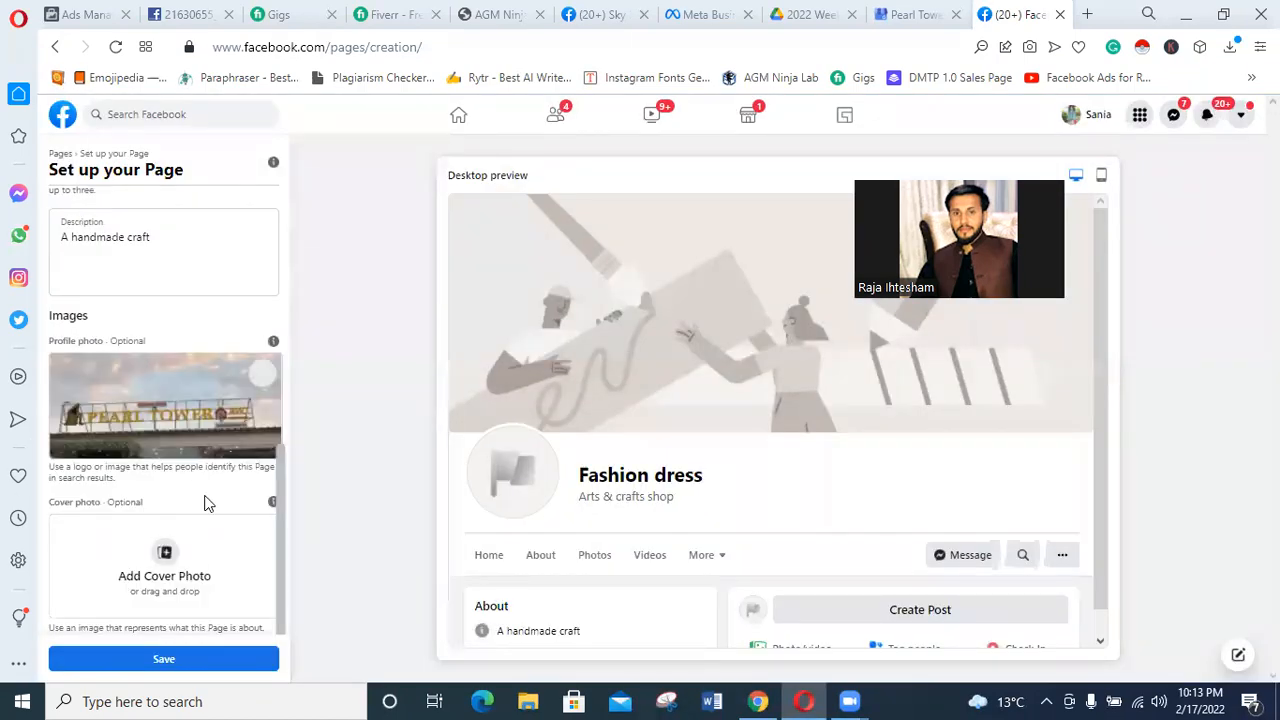
Add the same Pearl Tower image as the cover photo and save the Page setup.
left_click(164, 572)
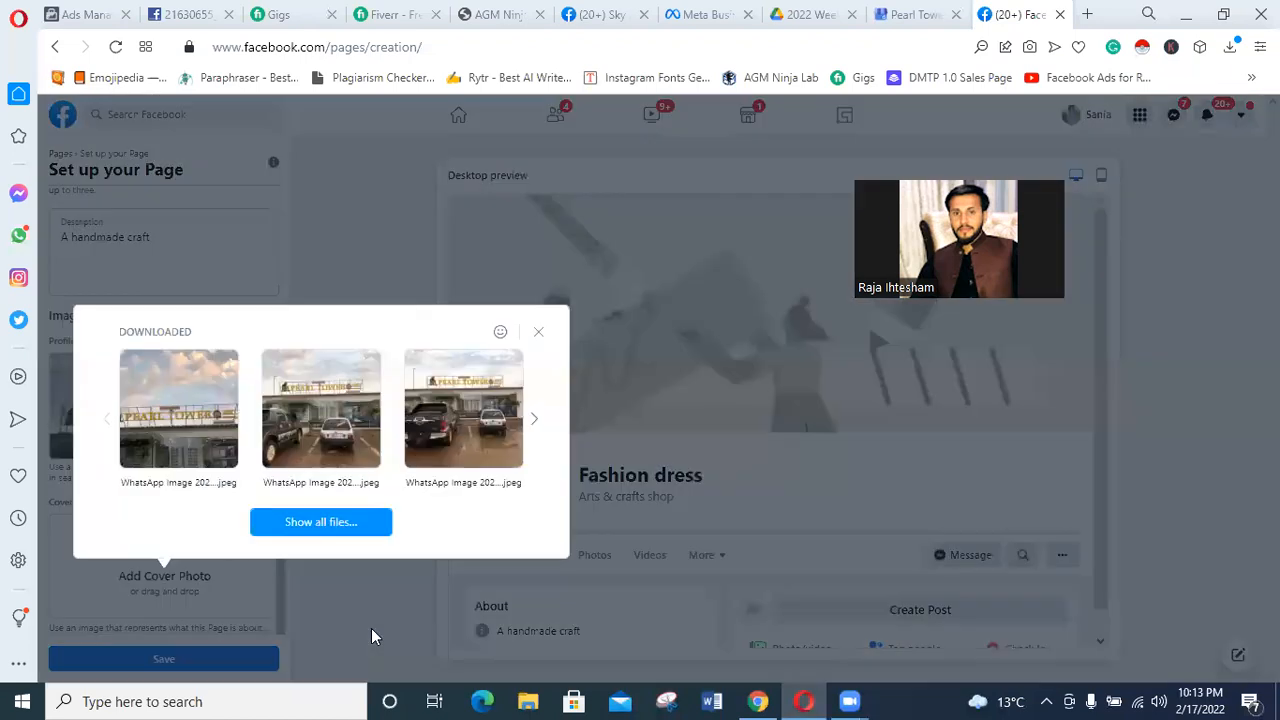
left_click(191, 424)
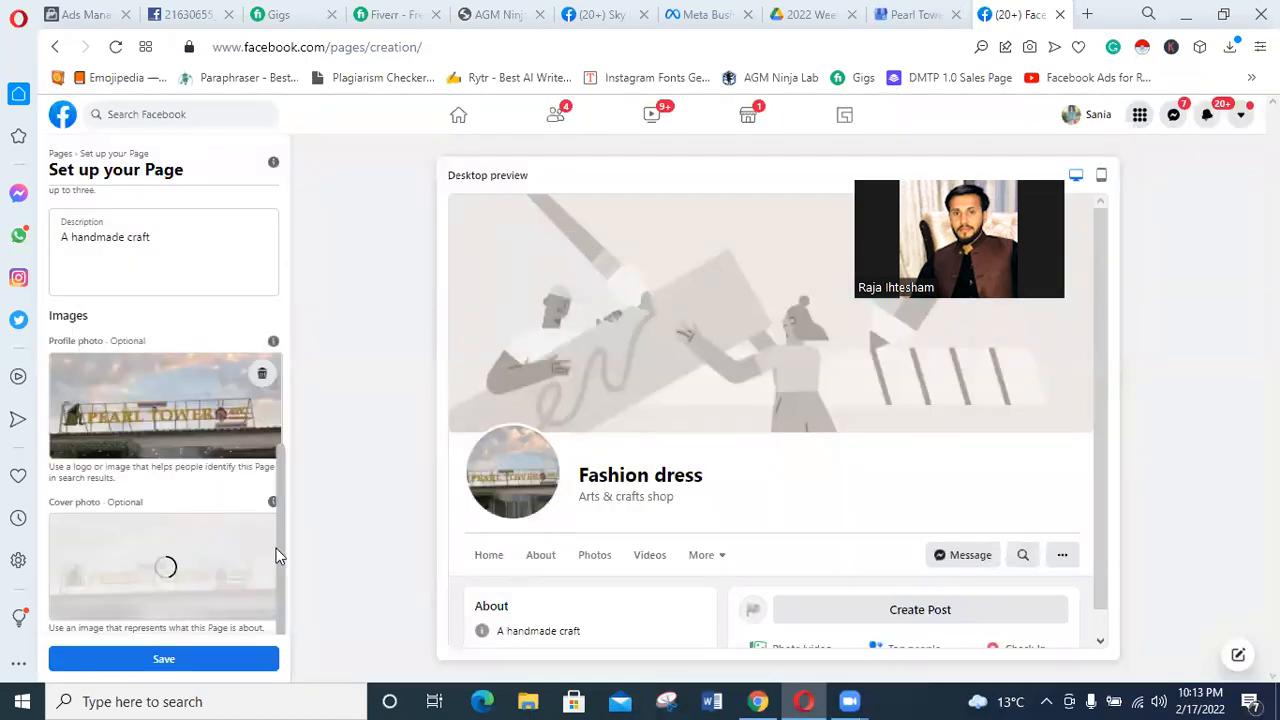
left_click_drag(277, 549, 283, 580)
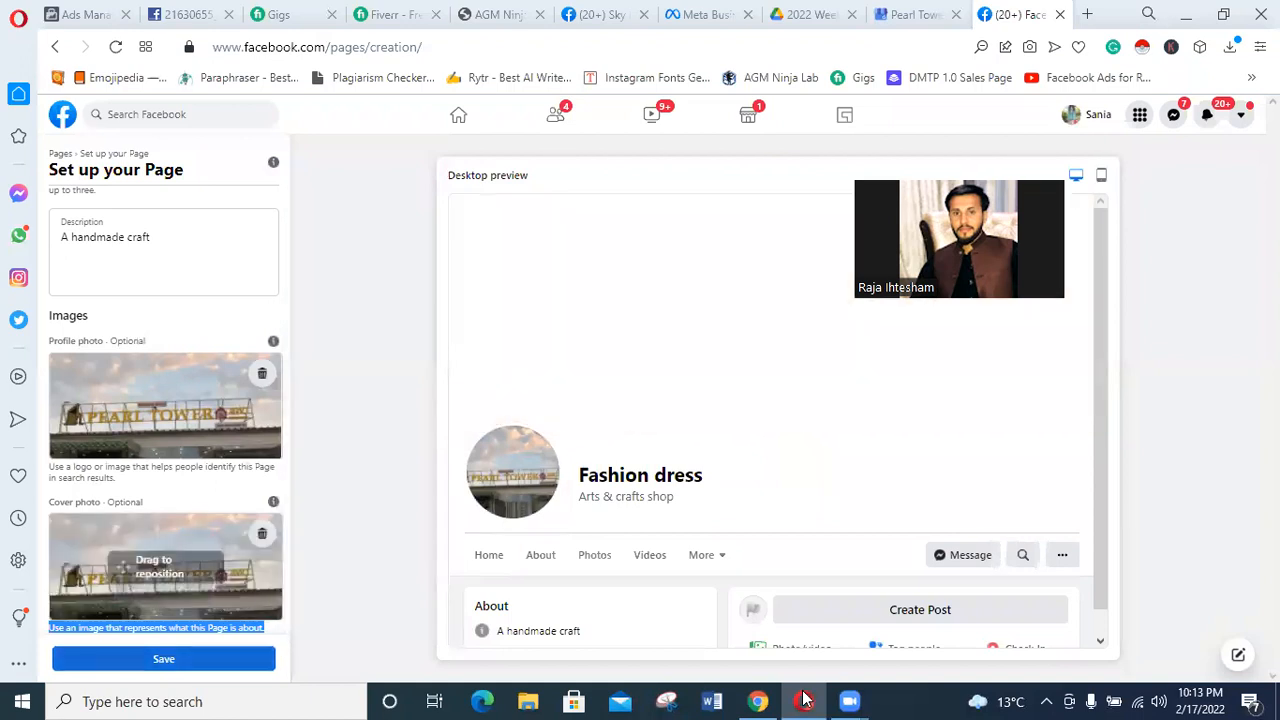
mouse_move(805, 690)
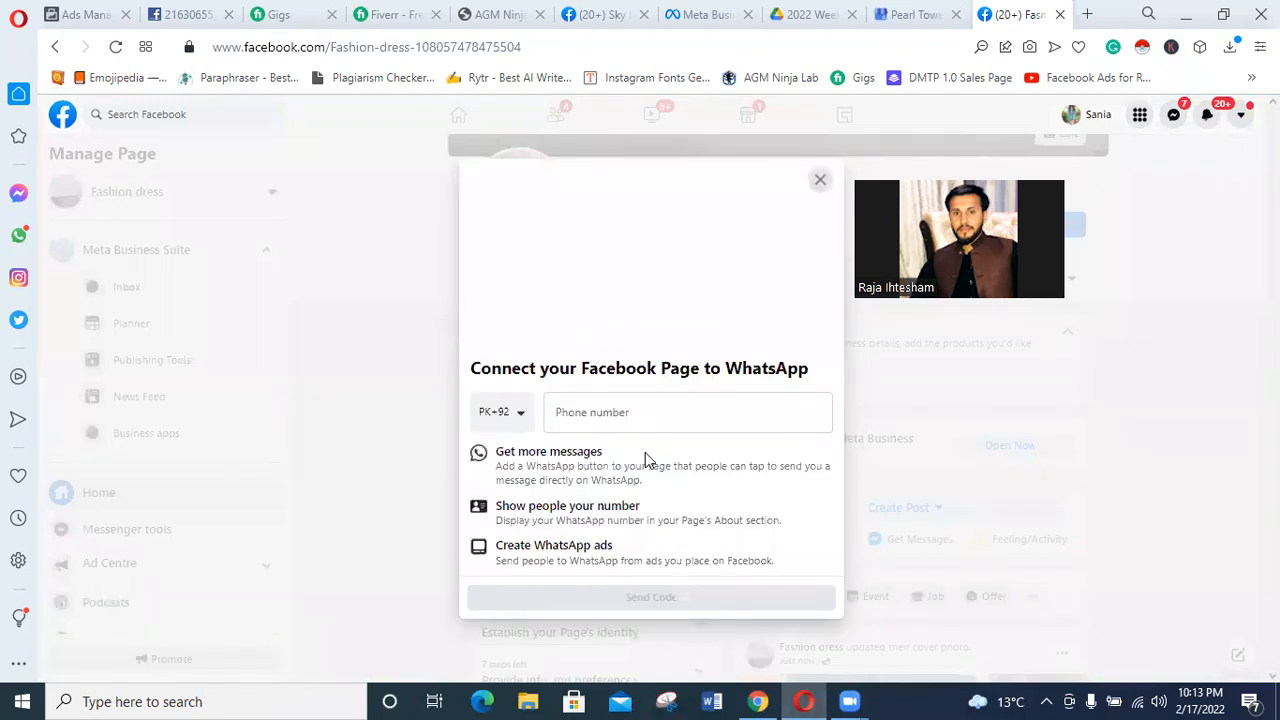
Dismiss the offer to connect the Page to WhatsApp without entering a phone number.
left_click(663, 418)
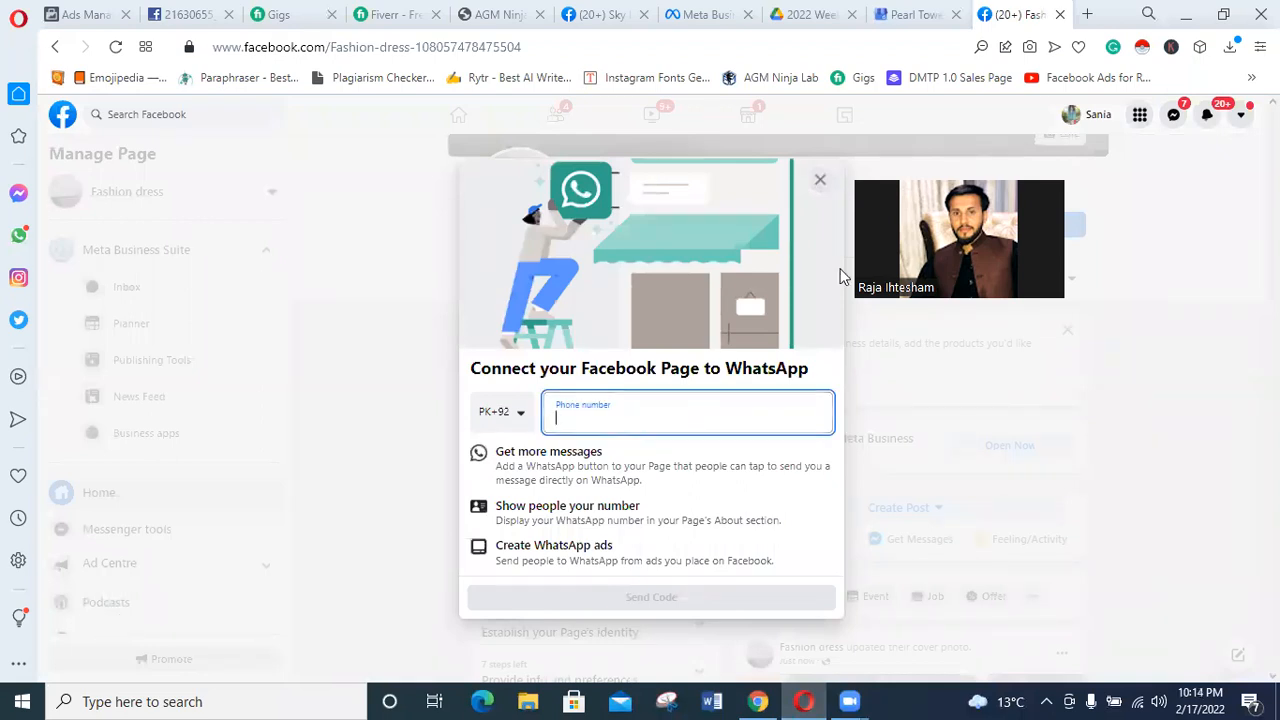
left_click(820, 180)
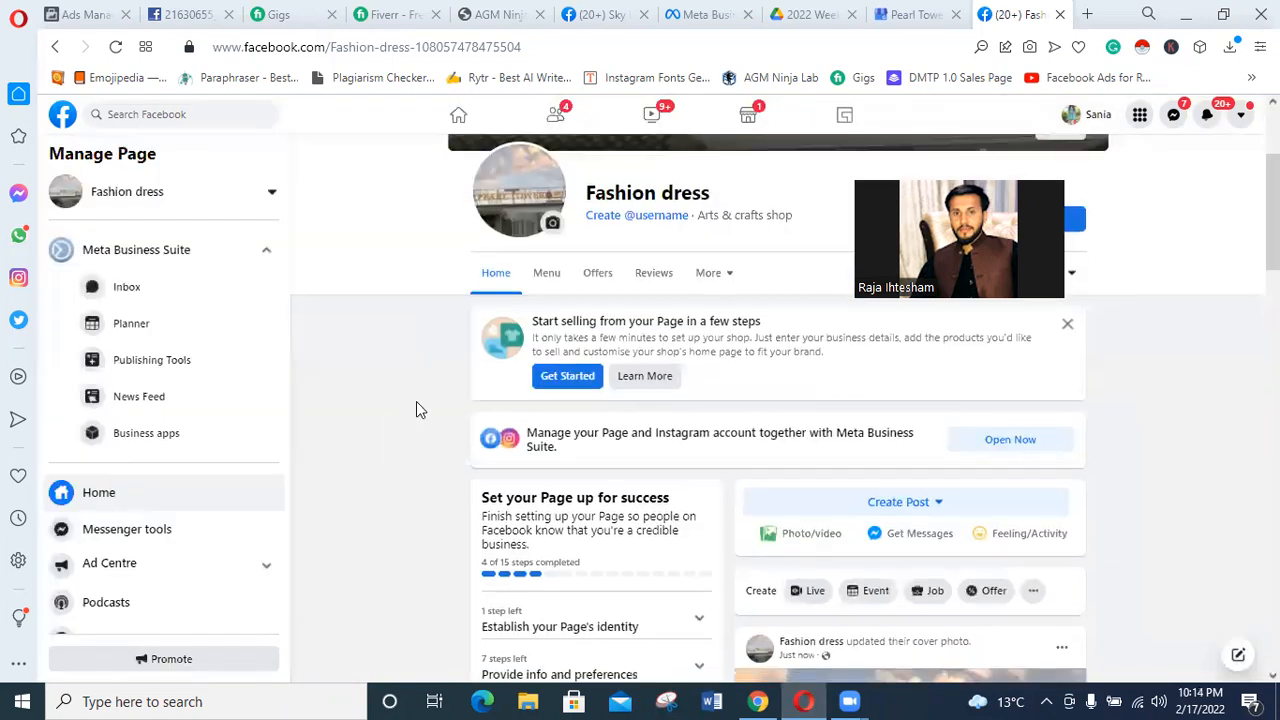
scroll(416, 409, "down", 5)
scroll(416, 409, "up", 3)
scroll(416, 401, "up", 5)
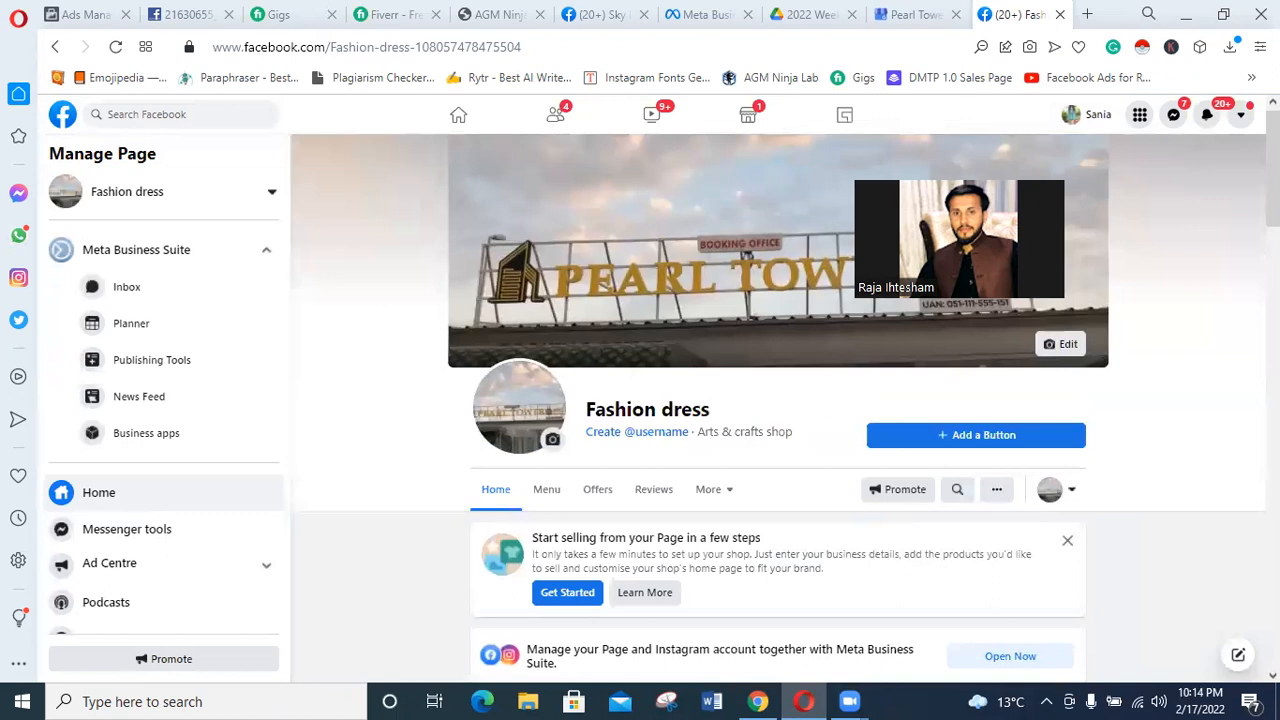
Review the action buttons that can be added to the Page, and close the list without choosing one.
left_click(981, 440)
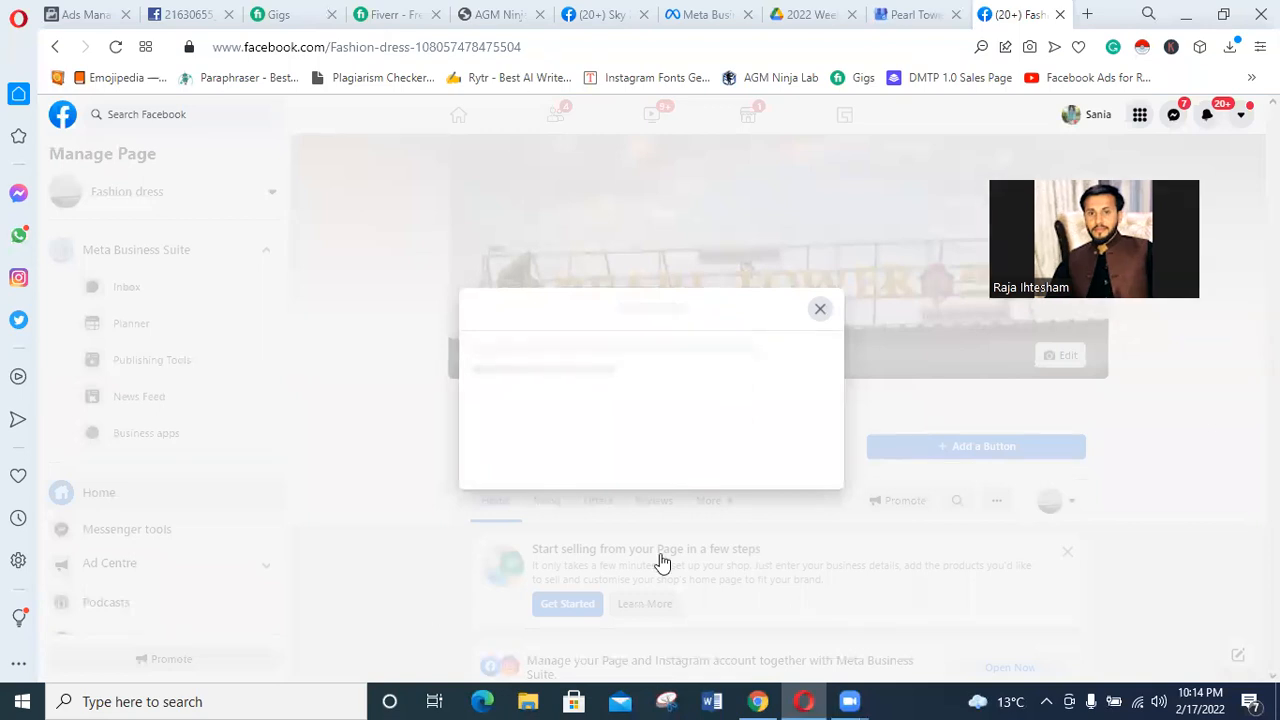
scroll(660, 563, "down", 3)
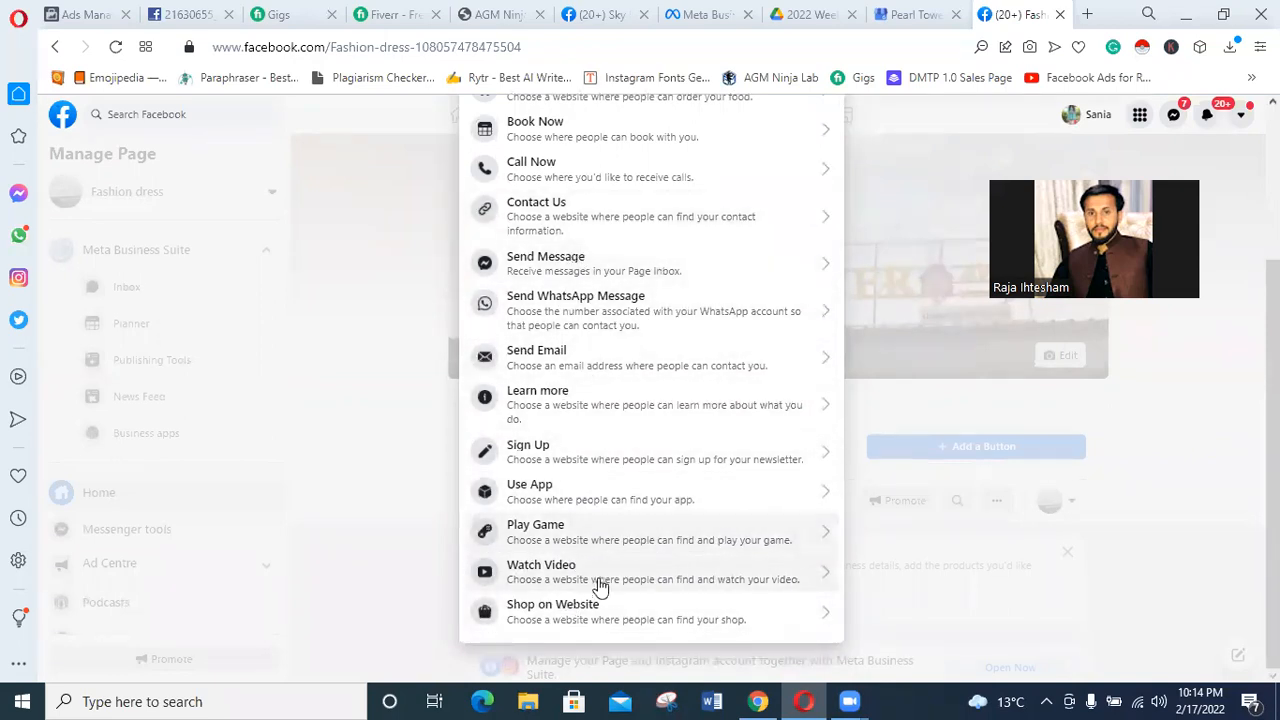
scroll(603, 590, "up", 1)
scroll(603, 593, "down", 1)
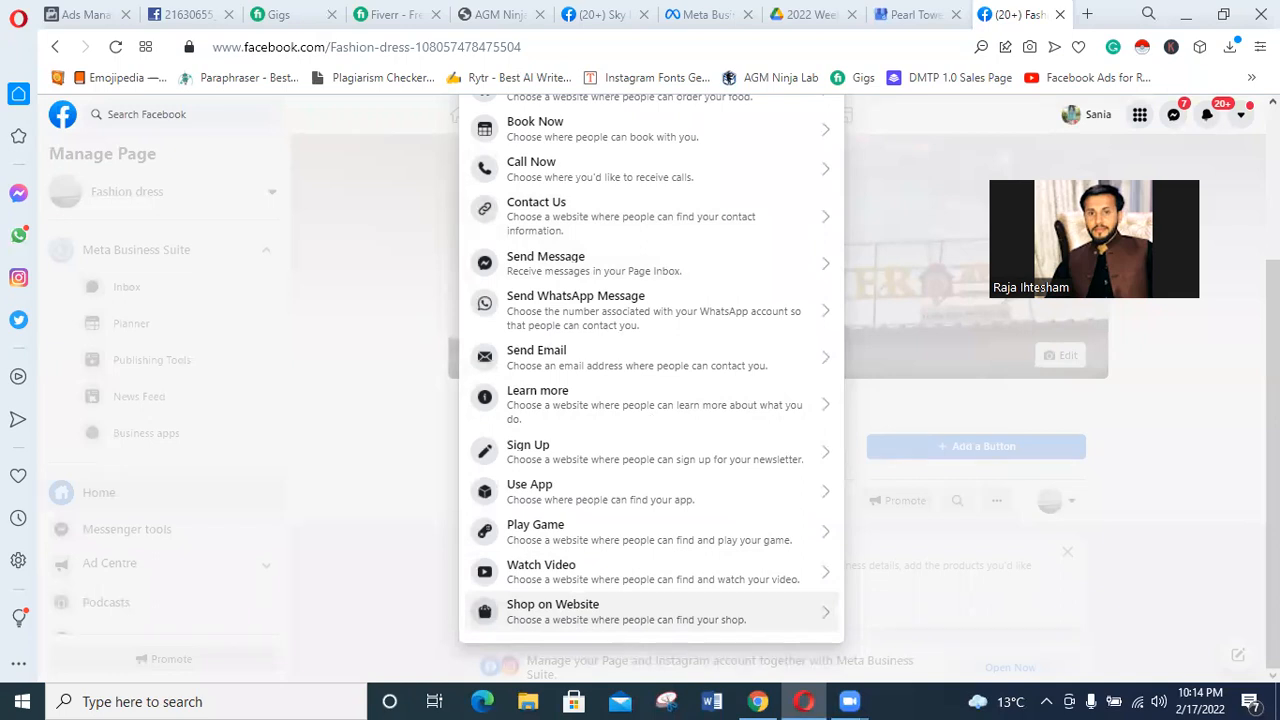
left_click(820, 281)
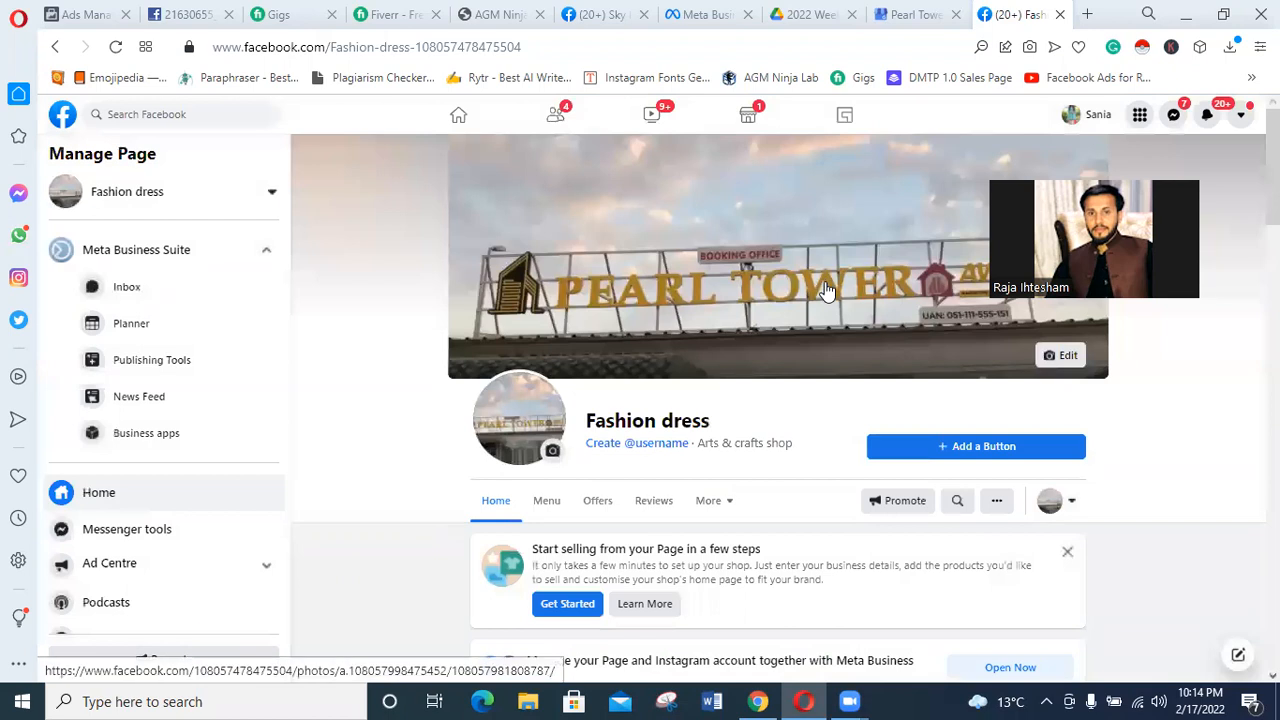
Look over the Page's home view, including the setup checklist, post tools and friend invitations.
scroll(912, 473, "down", 4)
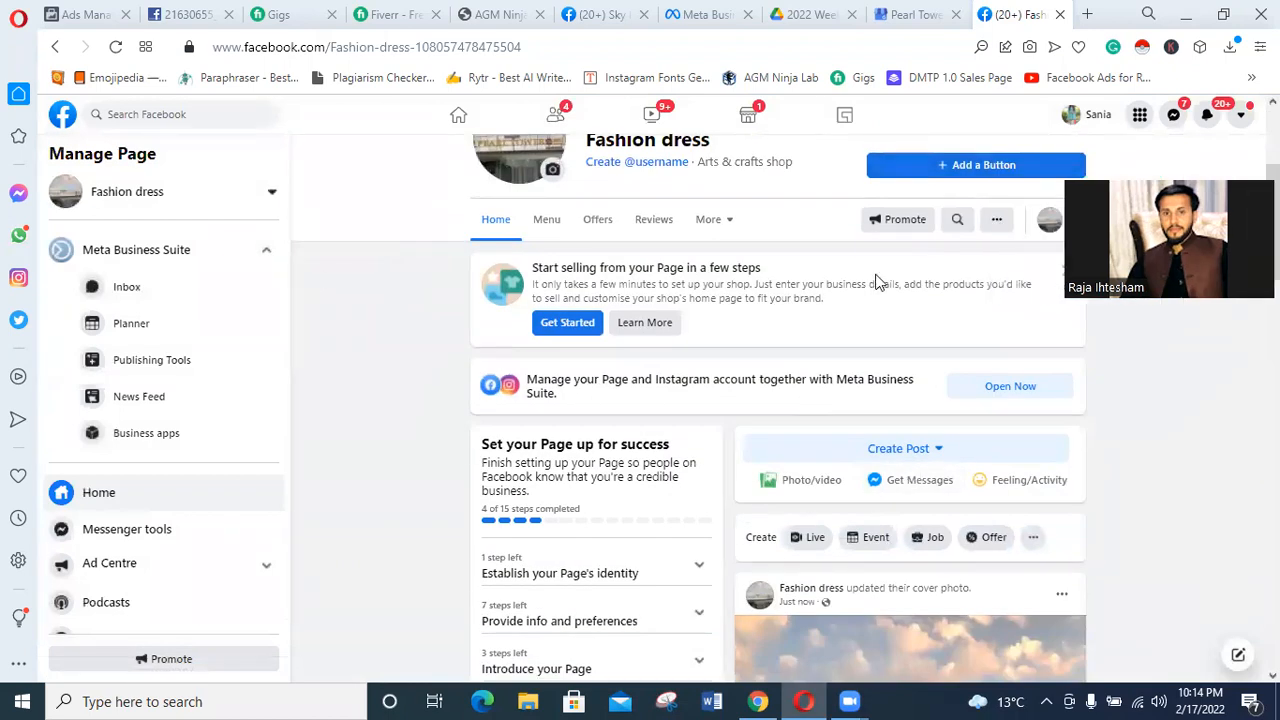
scroll(880, 282, "down", 1)
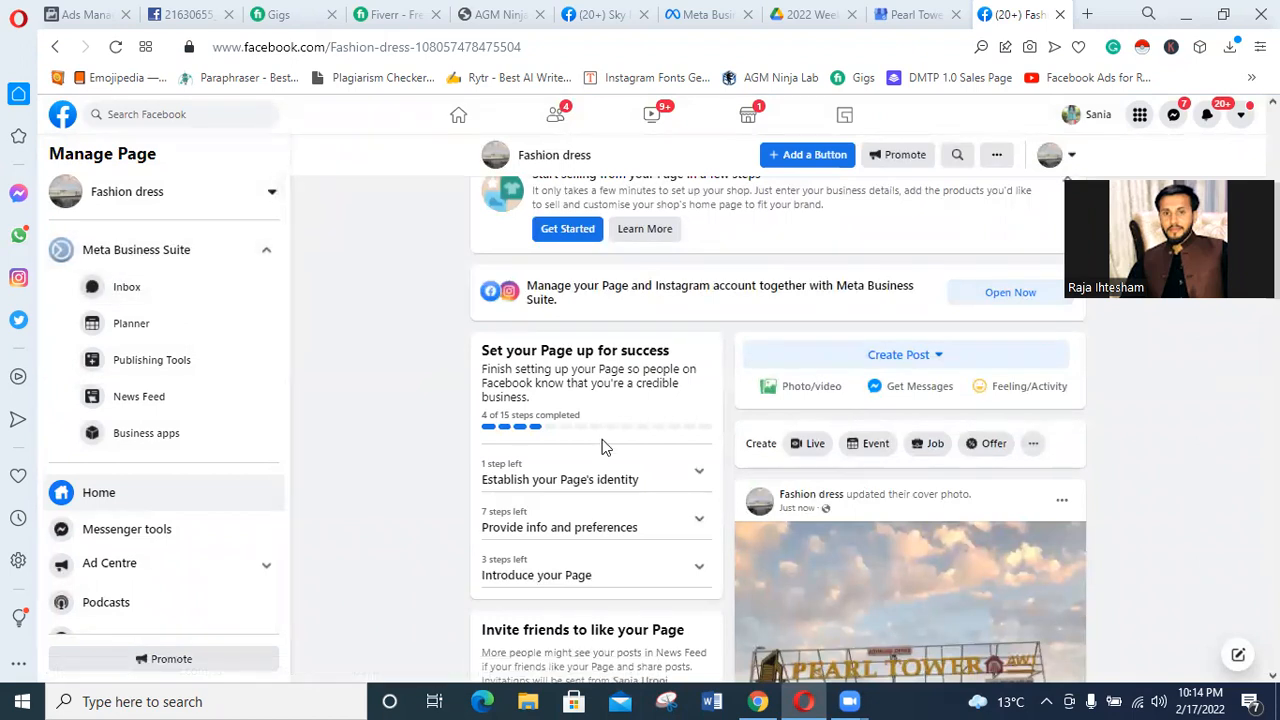
scroll(600, 448, "down", 3)
scroll(657, 590, "up", 3)
scroll(690, 500, "up", 3)
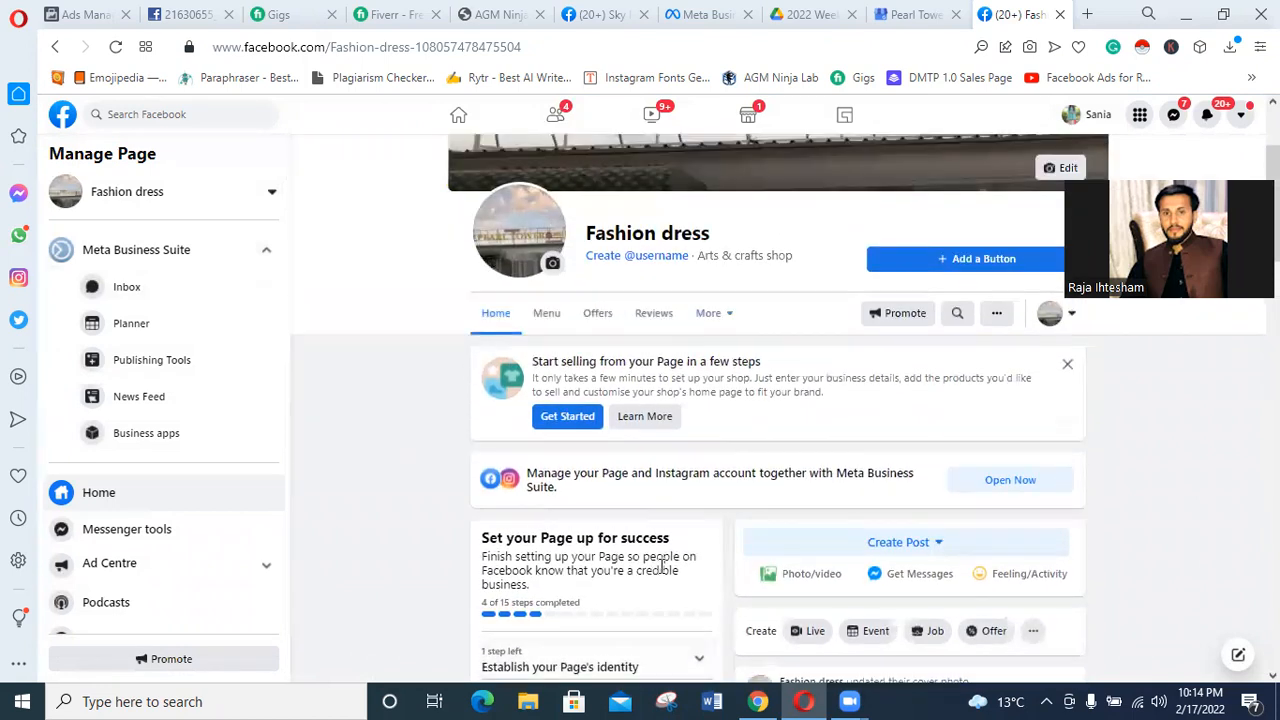
scroll(717, 420, "down", 1)
scroll(717, 424, "down", 1)
scroll(716, 418, "down", 2)
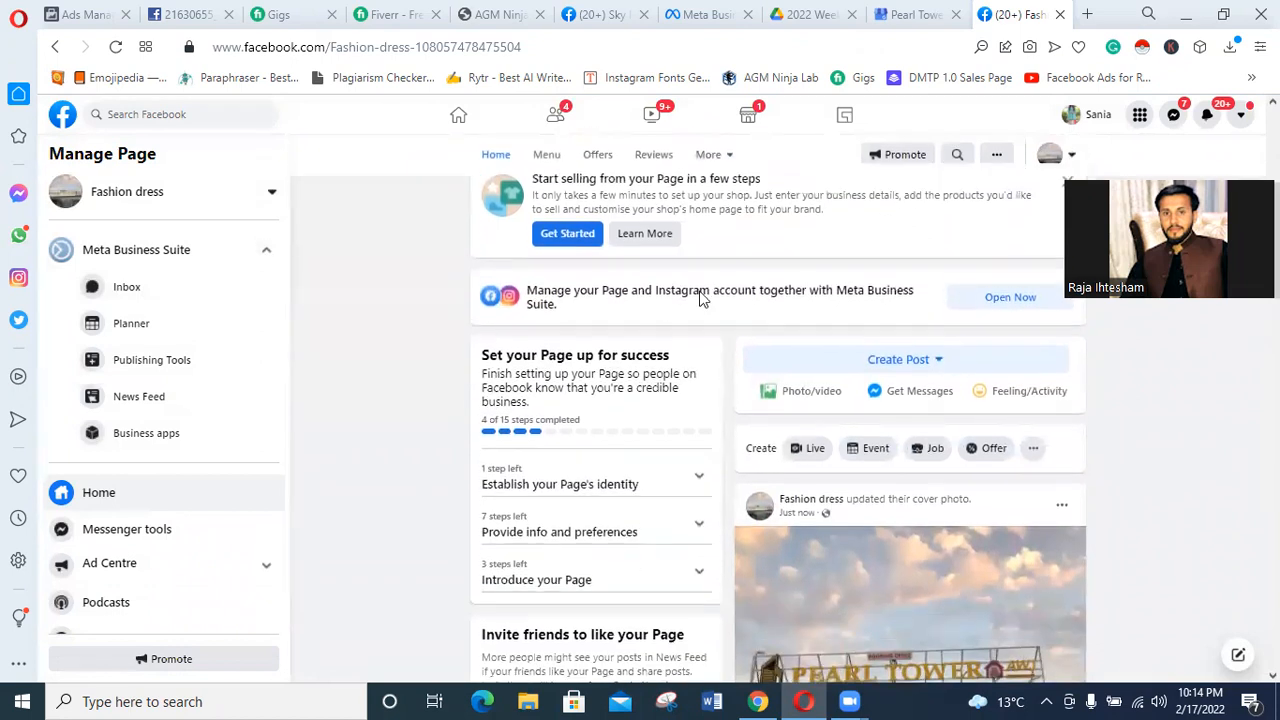
scroll(590, 465, "down", 2)
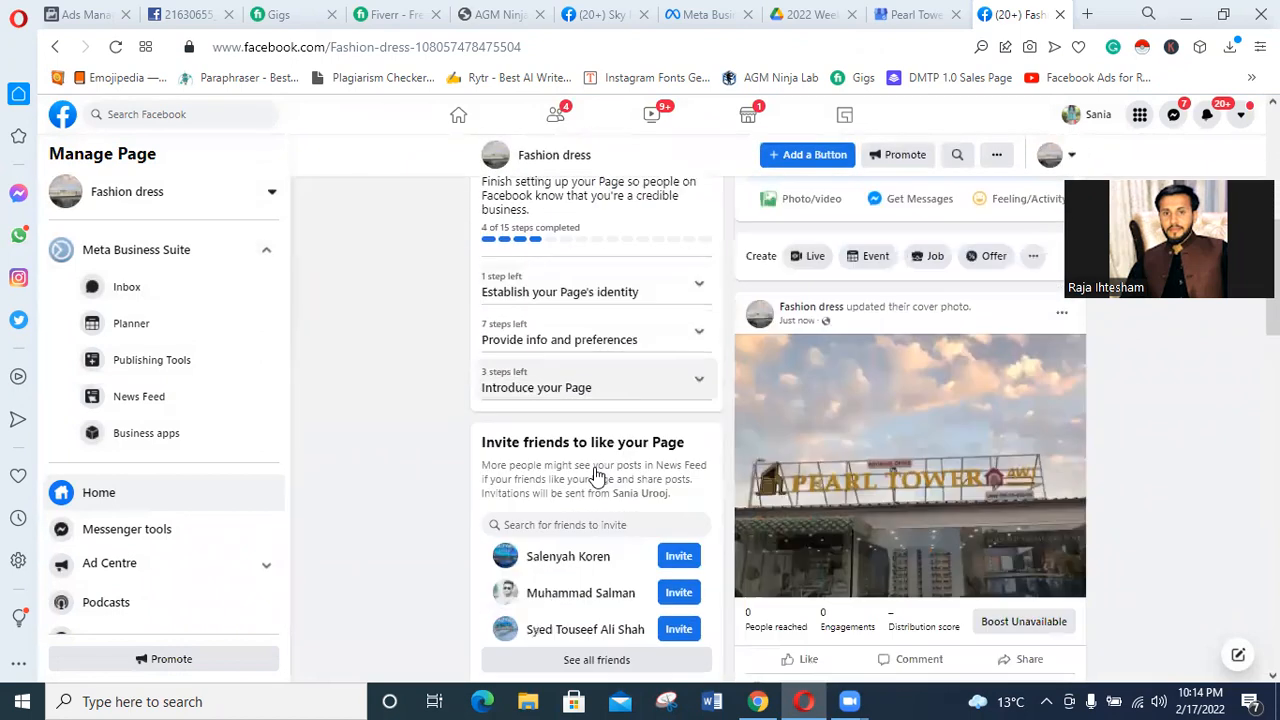
scroll(595, 467, "up", 1)
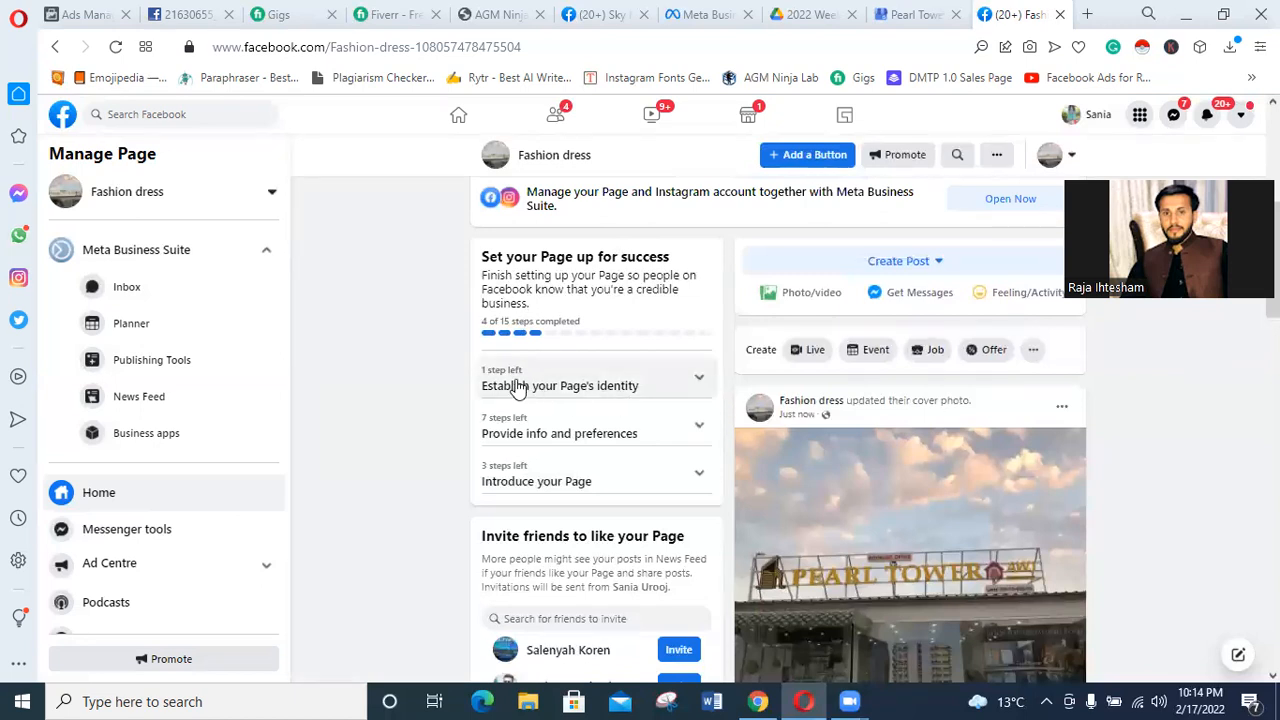
Expand the "Establish your Page's identity" and "Provide info and preferences" checklist sections and review their items.
left_click(686, 382)
scroll(548, 420, "down", 2)
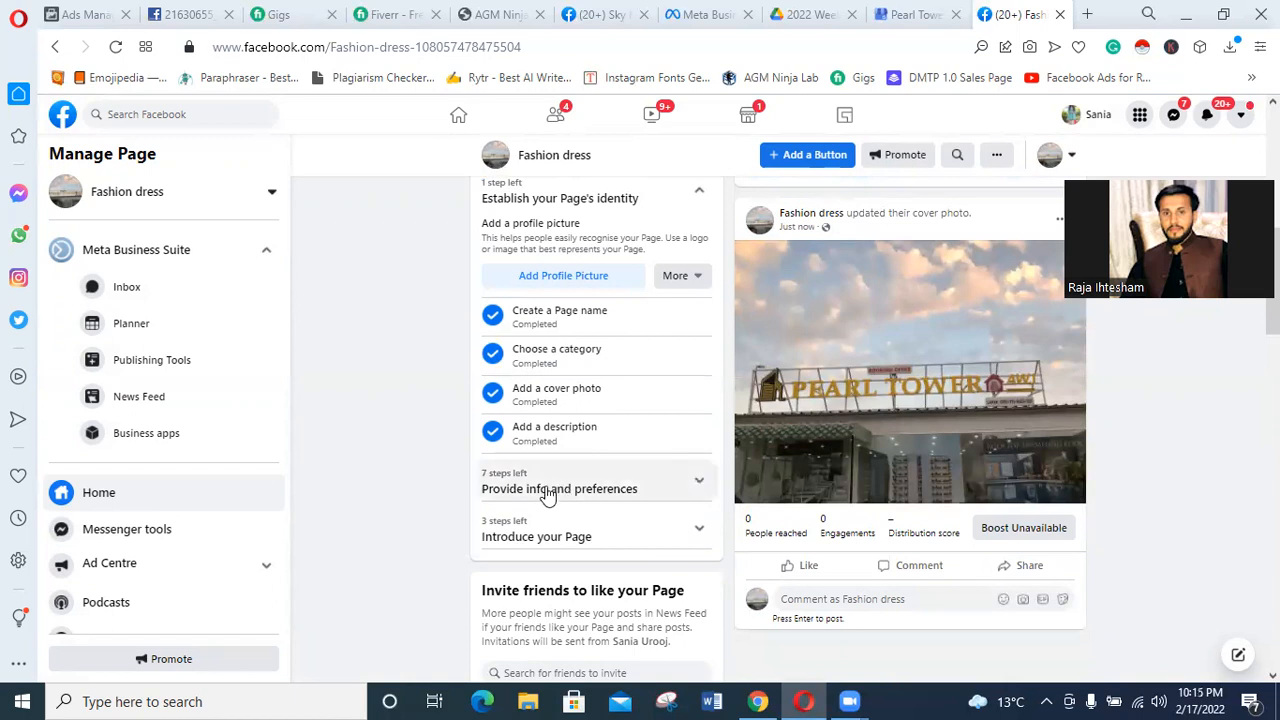
left_click(655, 490)
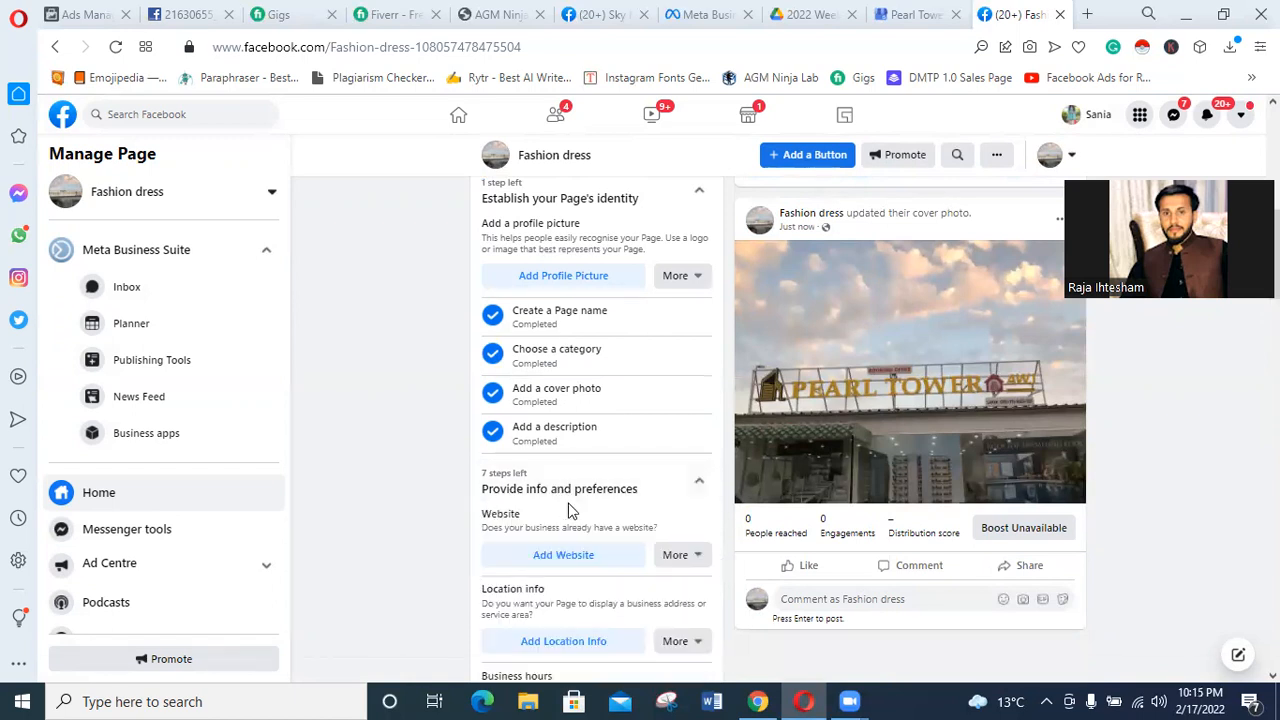
scroll(600, 495, "down", 1)
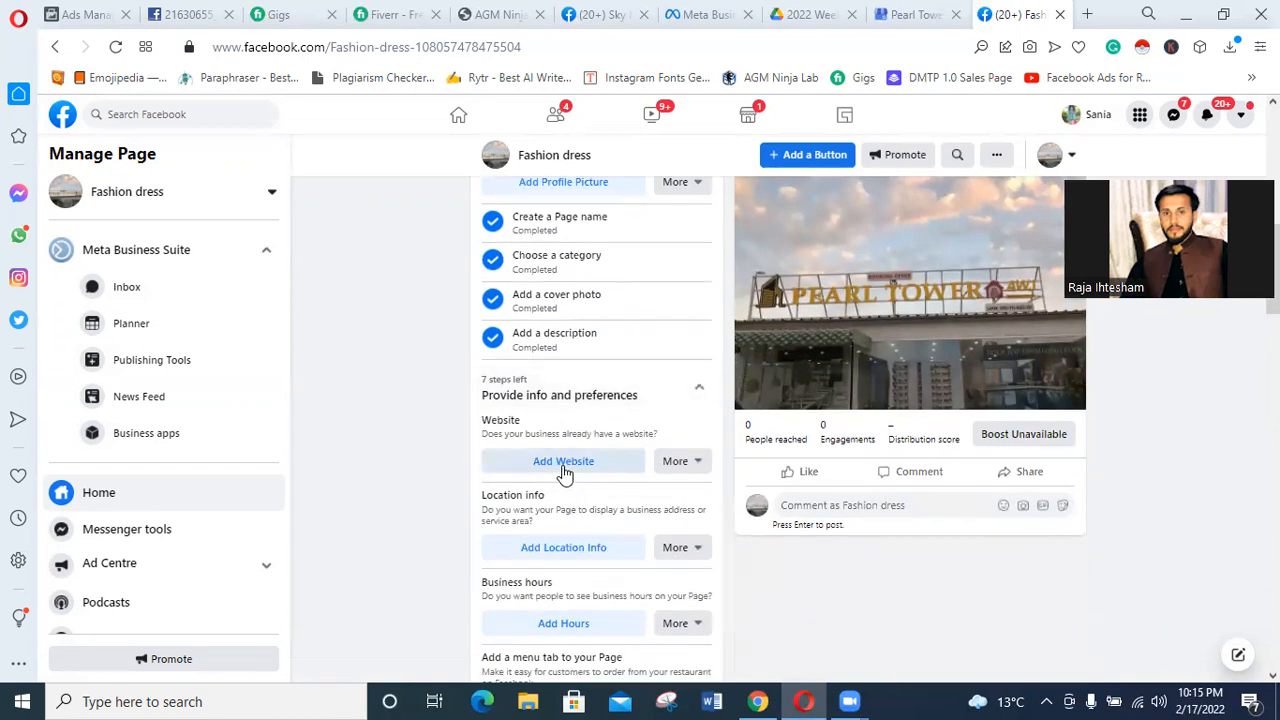
scroll(575, 478, "down", 1)
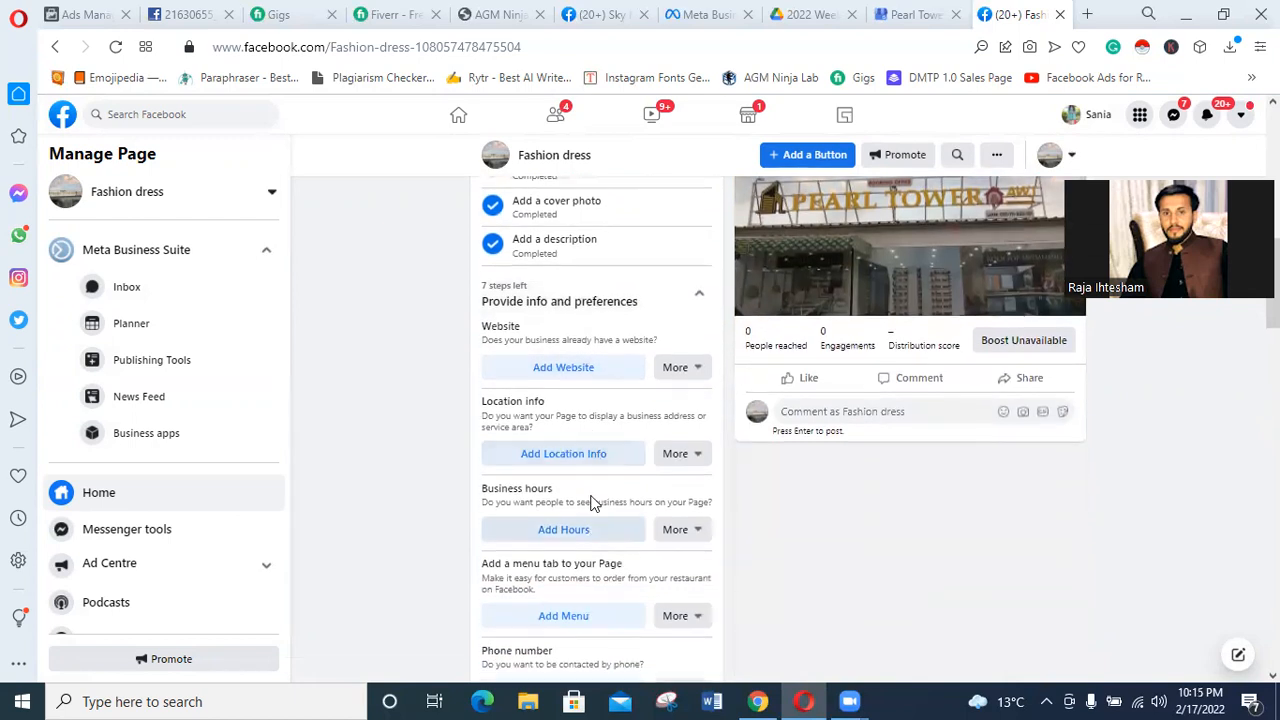